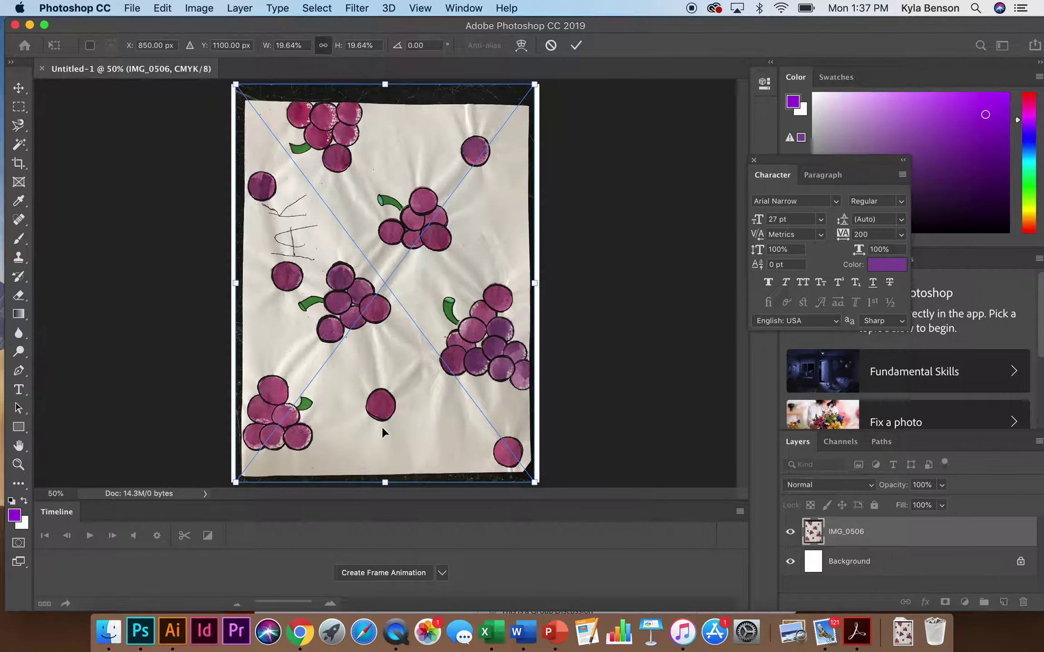
Commit the placed IMG_0506 image and brighten it with Levels, setting the input midtones to 1.09 and whites to 200
key(Return)
key(w)
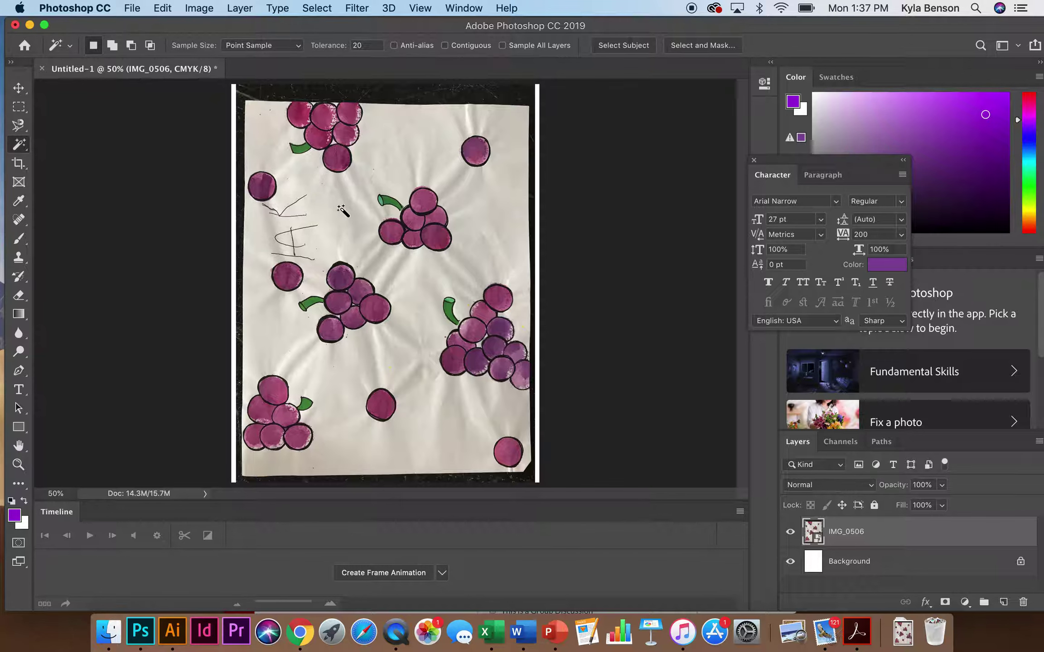
click(206, 7)
mouse_move(216, 49)
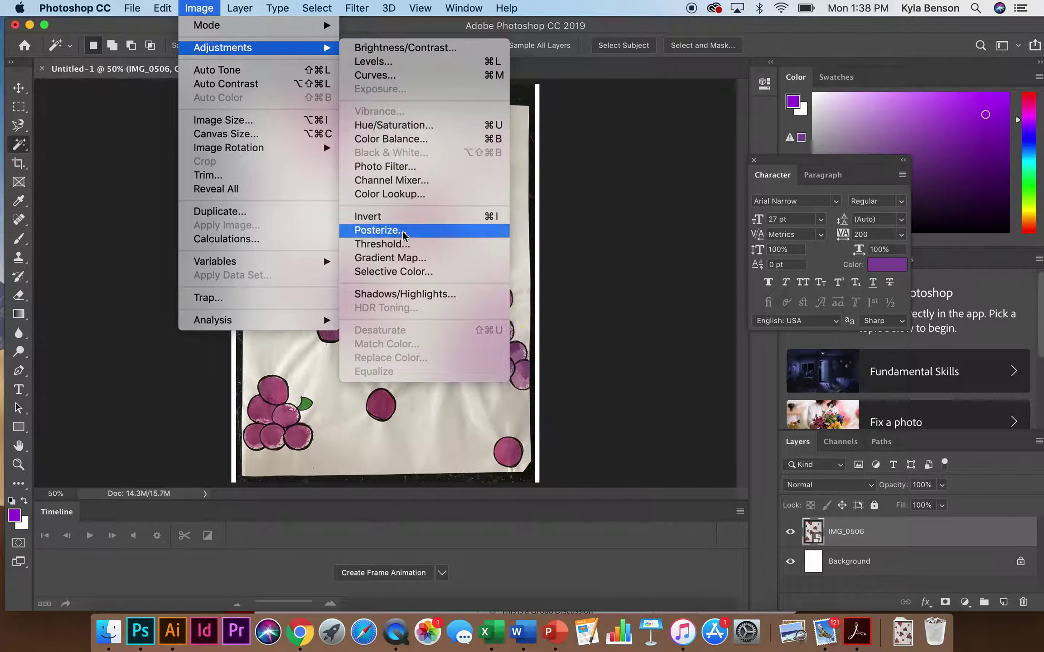
click(373, 62)
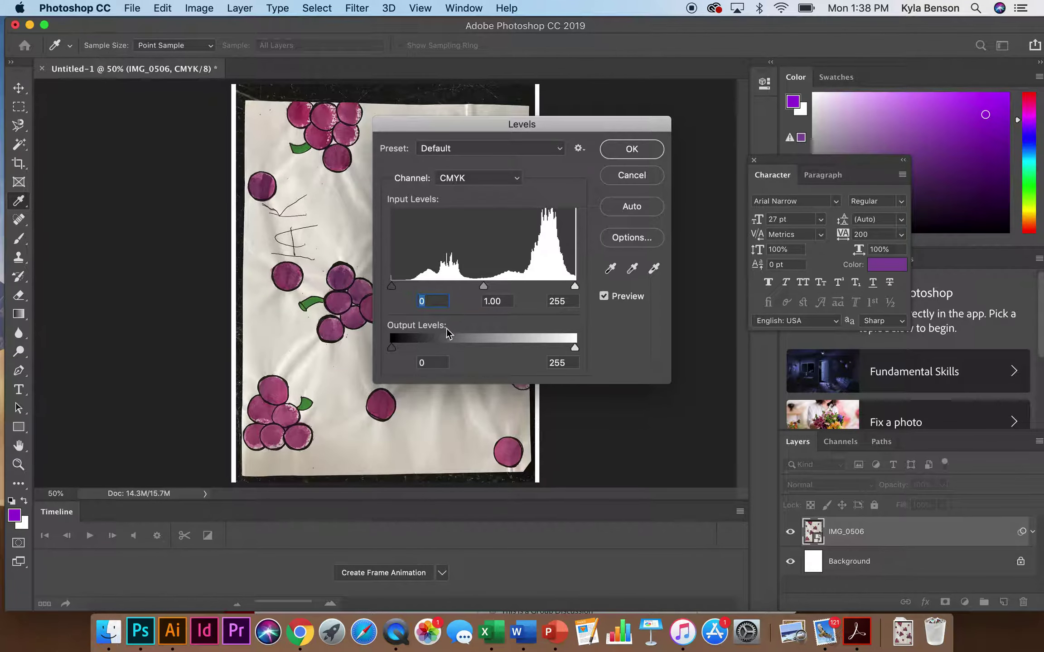
mouse_move(392, 286)
mouse_down()
mouse_move(427, 288)
mouse_move(391, 287)
mouse_up()
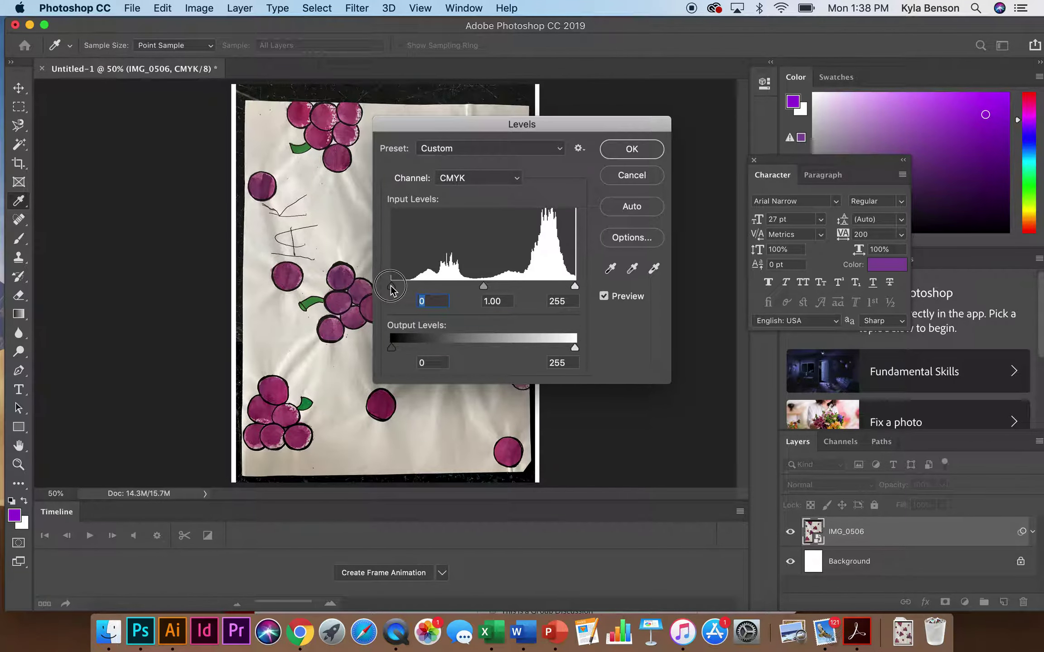
drag(576, 287, 556, 286)
drag(475, 286, 468, 287)
drag(554, 287, 535, 286)
drag(526, 132, 701, 166)
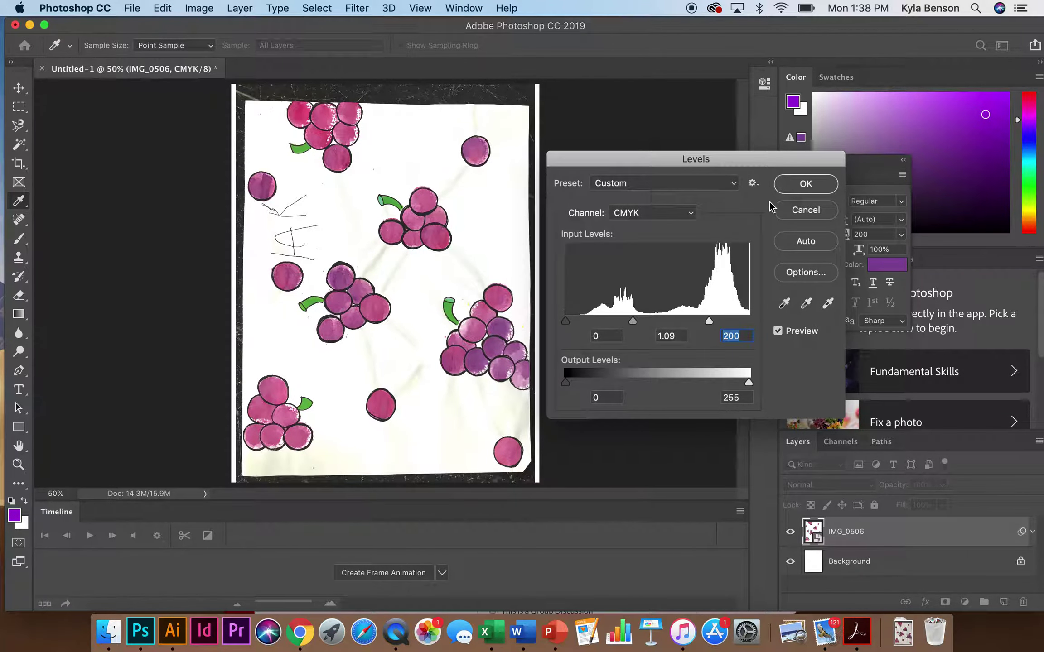
click(787, 183)
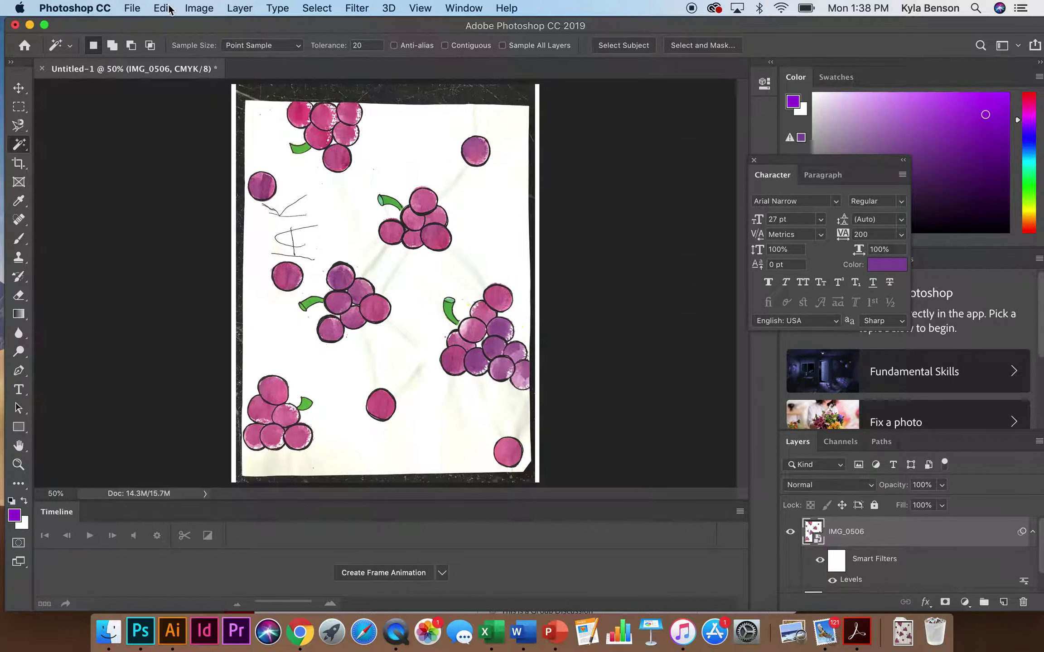
Apply a Hue/Saturation adjustment to the grape image with saturation +16 and lightness +12
click(199, 8)
mouse_move(213, 48)
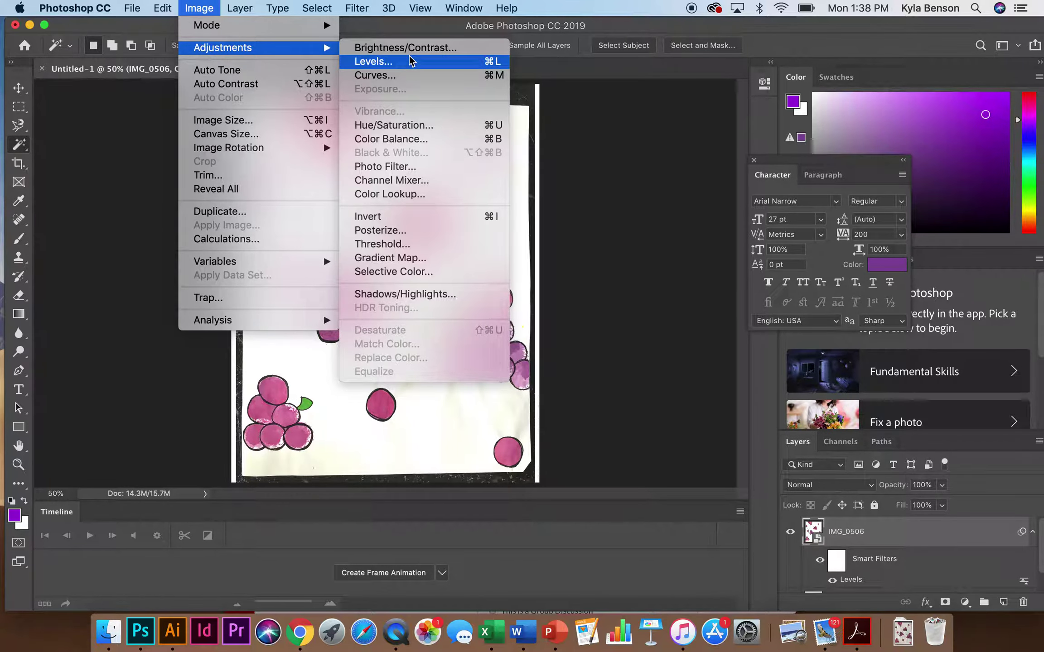
click(418, 128)
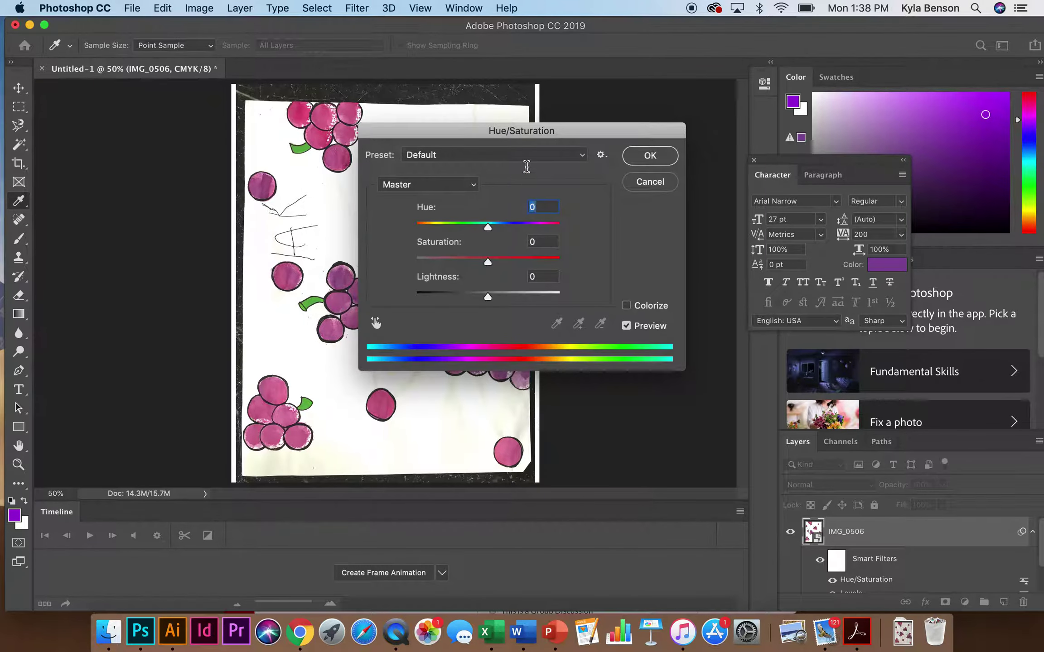
drag(525, 134, 706, 123)
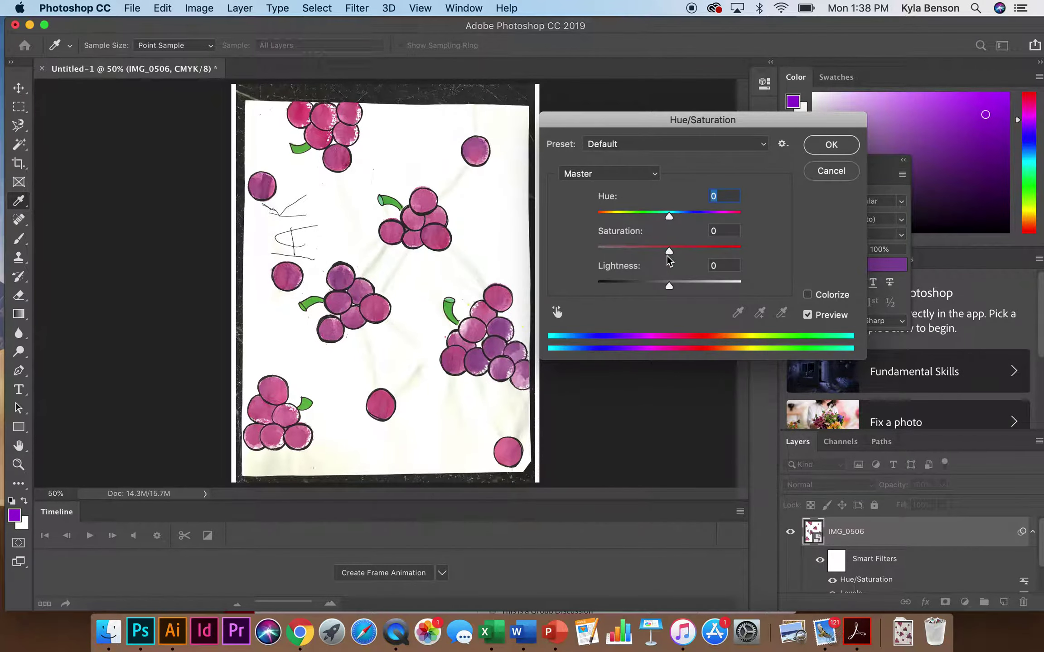
drag(670, 251, 678, 287)
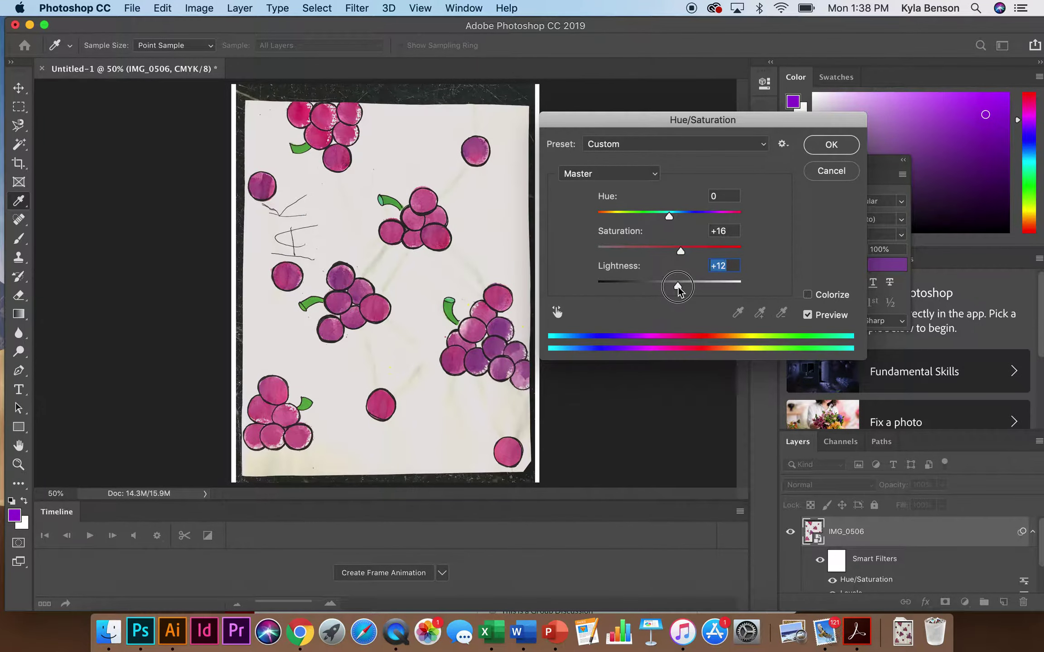
click(811, 146)
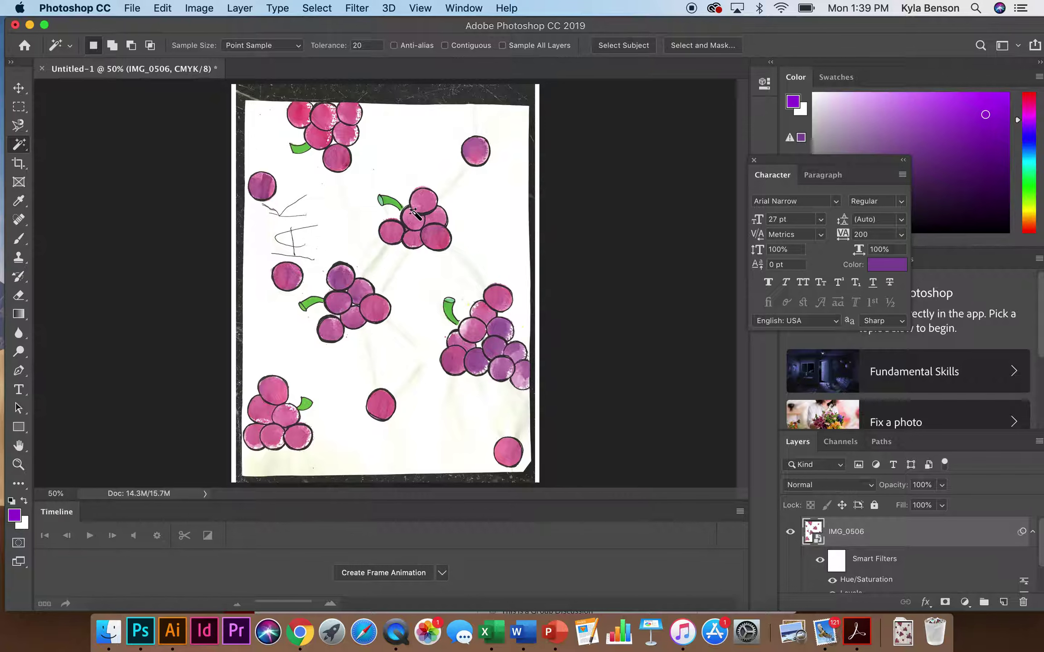
Detach the Layers panel so it floats beside the artwork, and enlarge it to show every layer
click(469, 9)
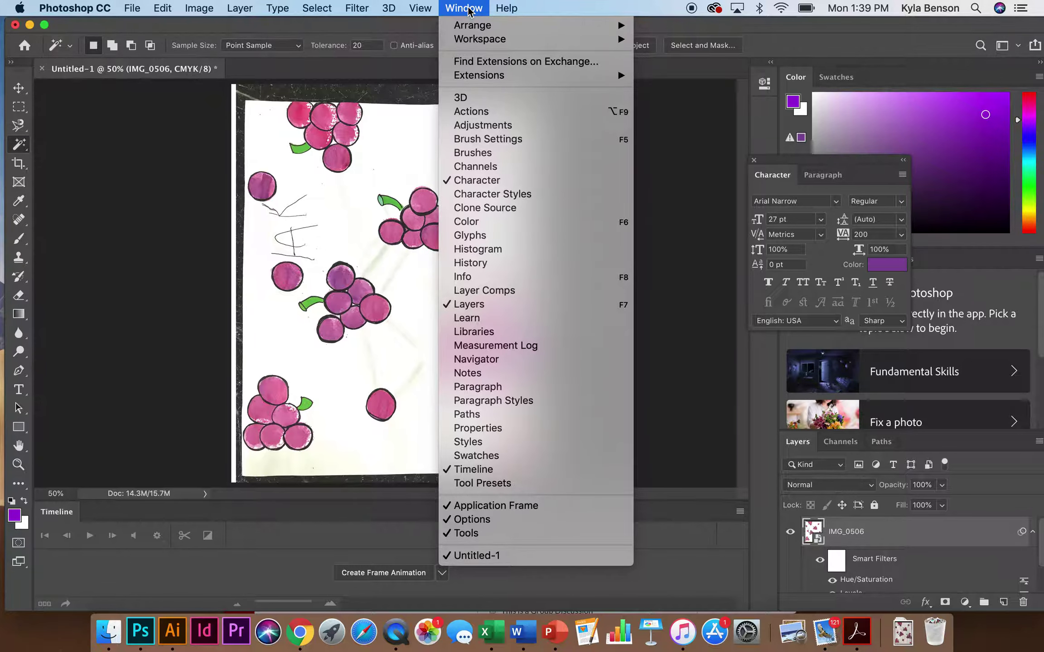
click(484, 308)
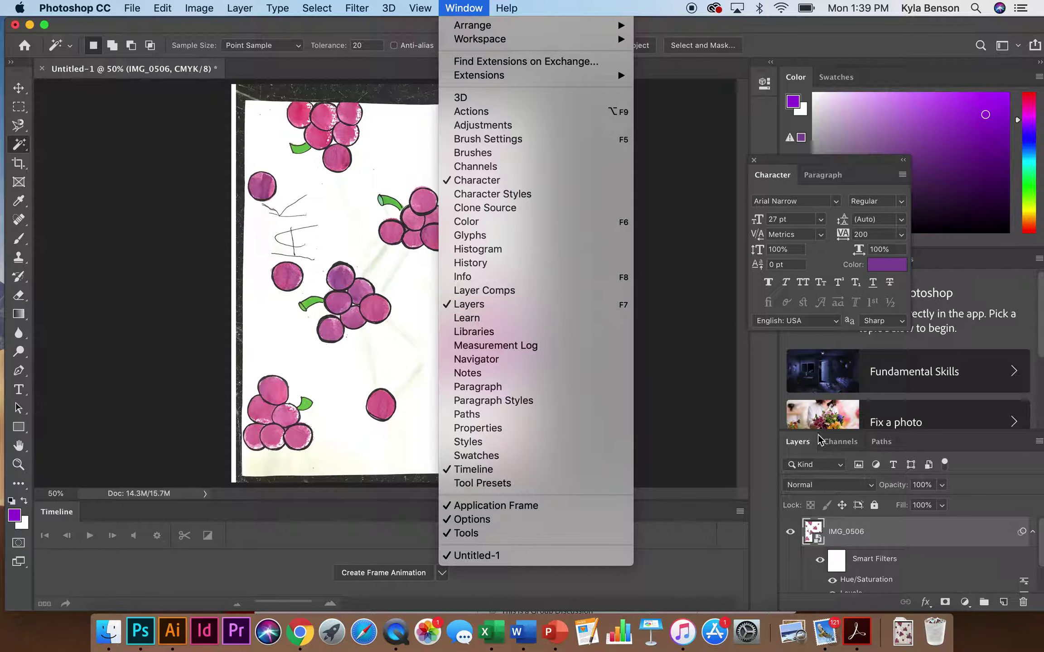
drag(797, 440, 600, 110)
drag(743, 272, 764, 376)
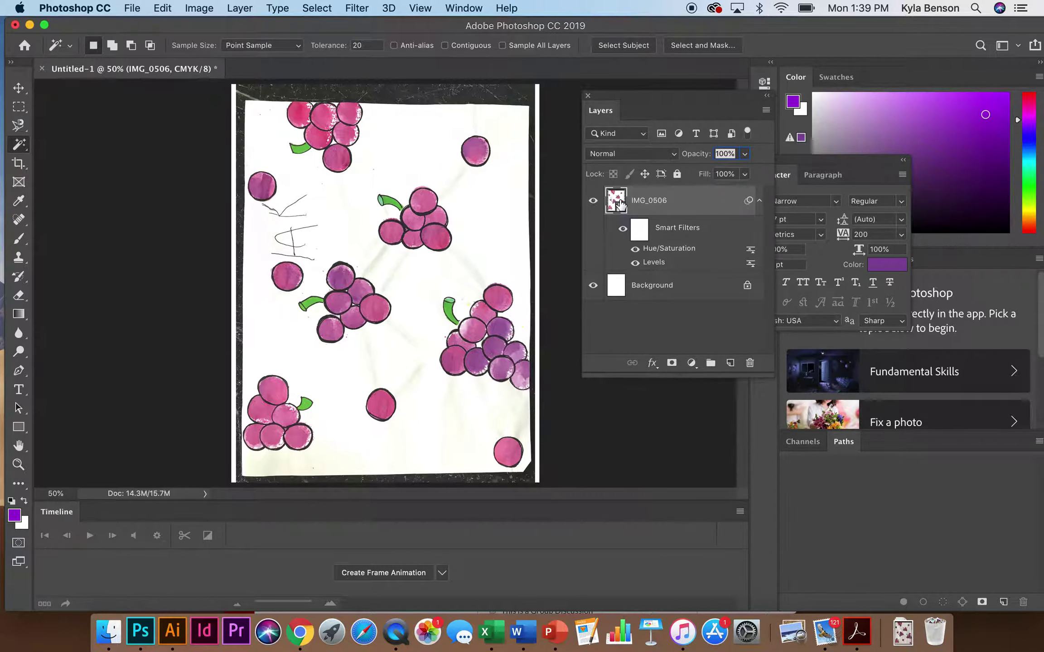
Toggle the visibility of the image and Background layers to compare them, and delete the Background layer
click(593, 201)
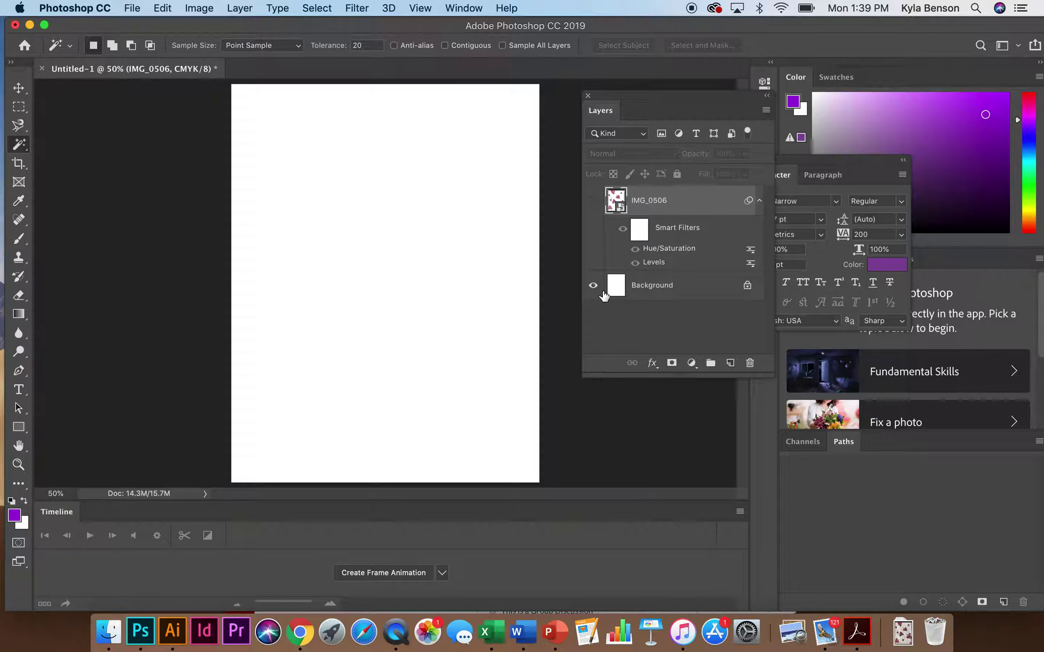
click(593, 200)
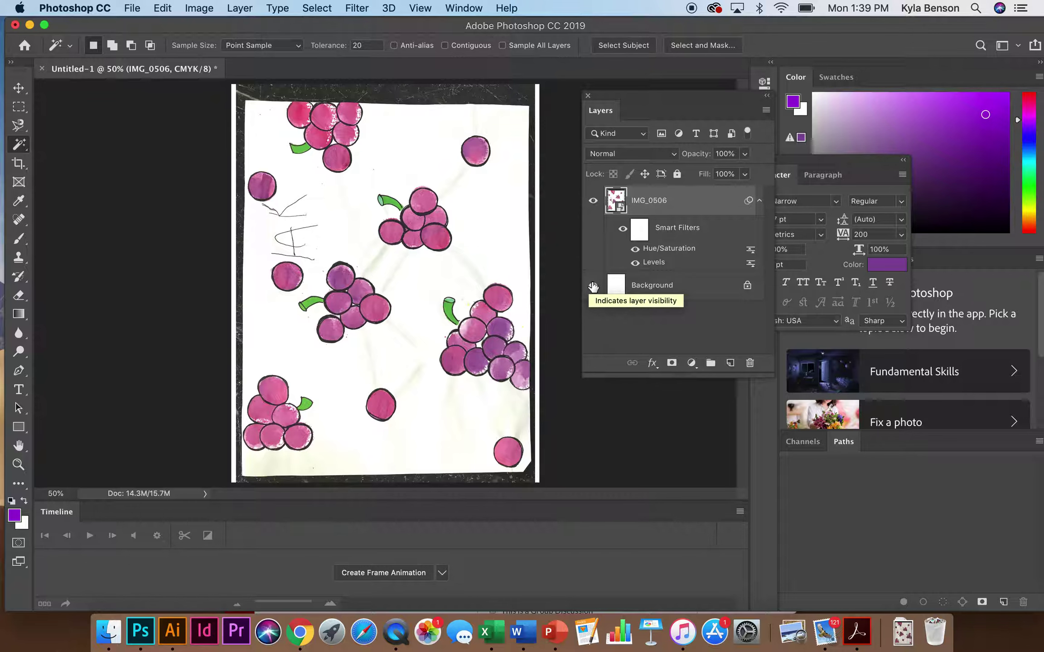
click(593, 286)
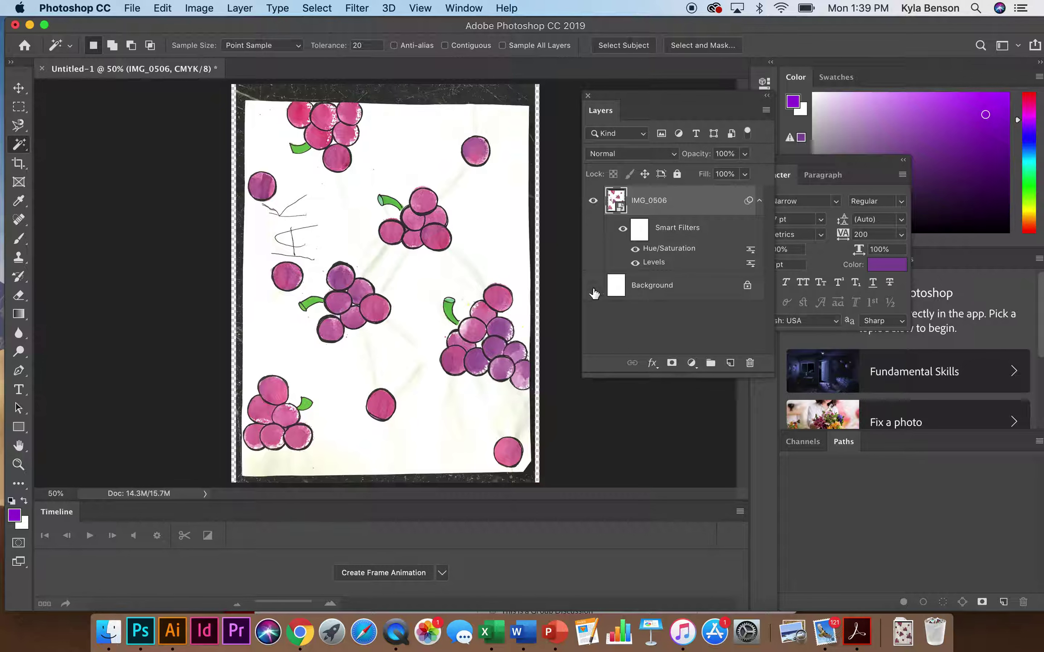
drag(668, 283, 751, 364)
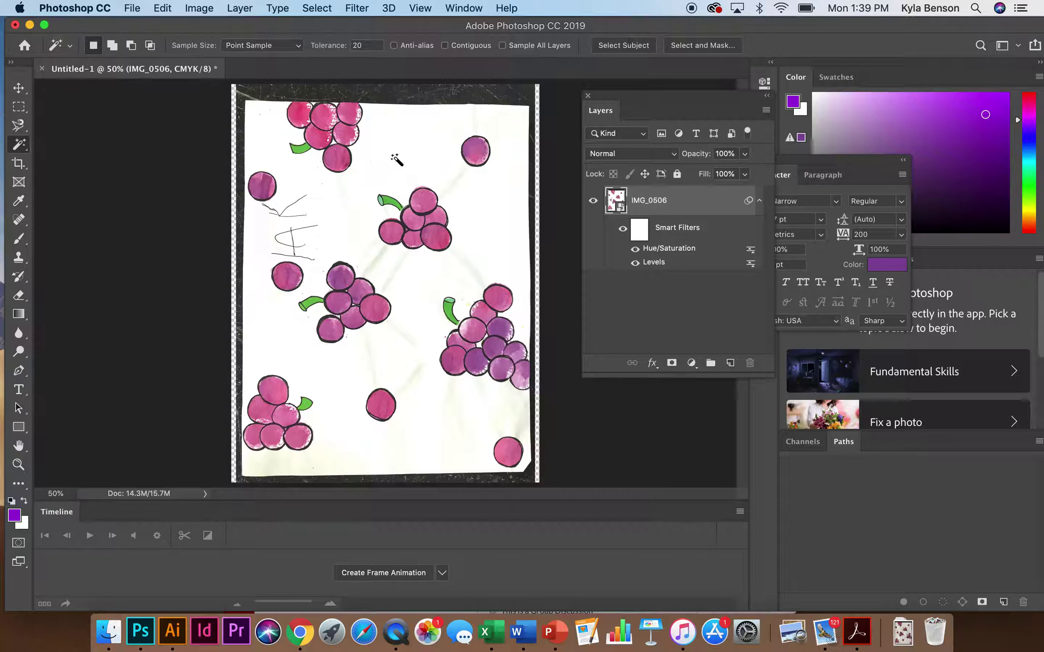
Select the white paper around the grapes with the Magic Wand at tolerance 20, and invert the selection
click(408, 152)
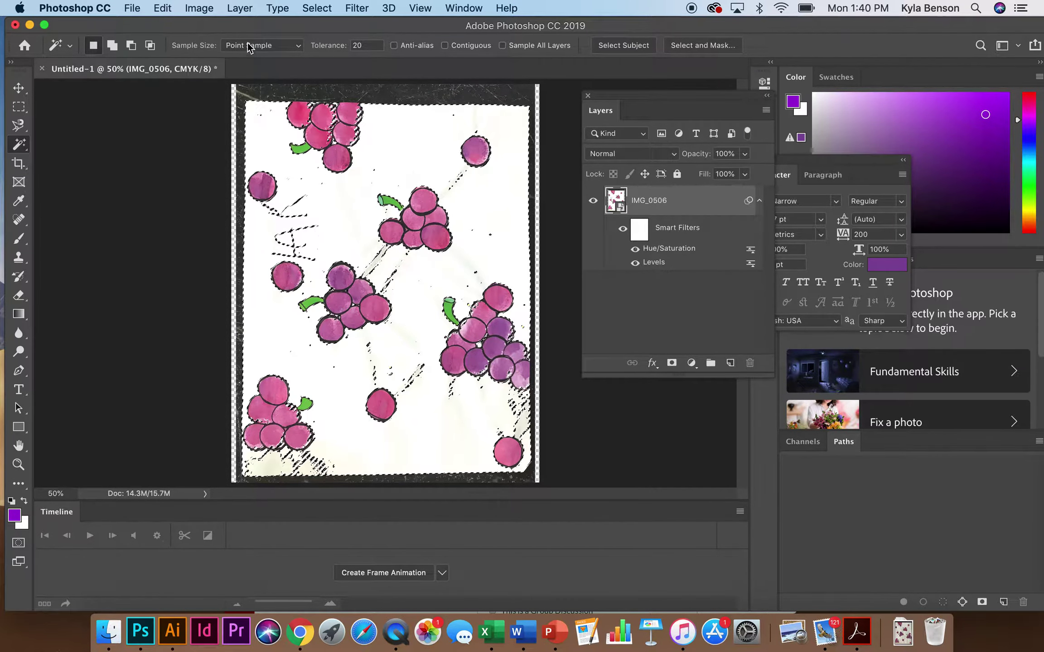
click(316, 8)
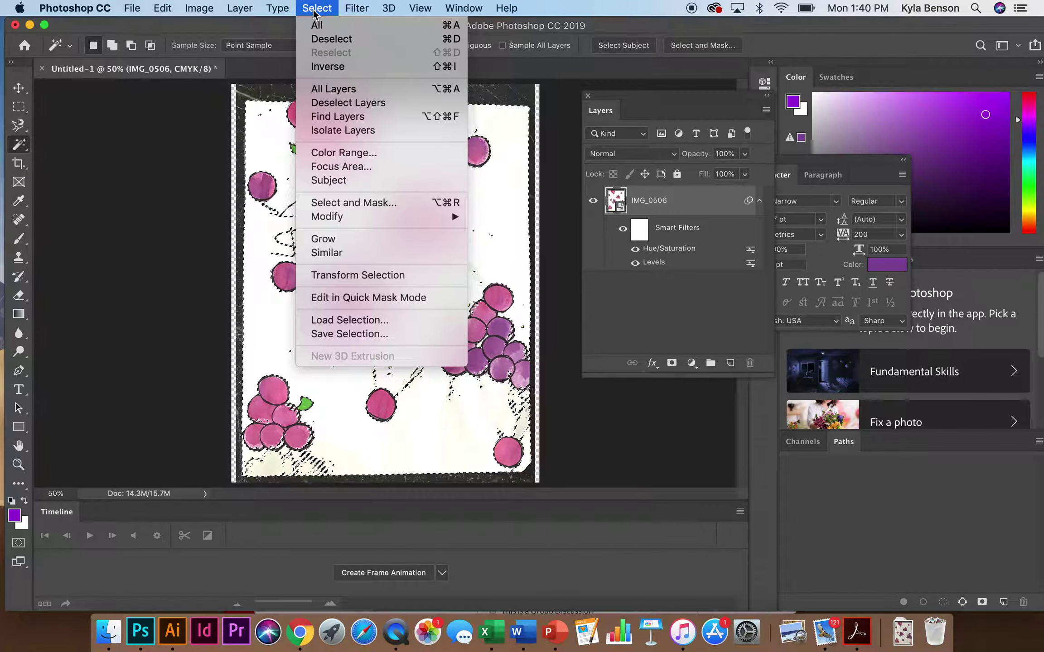
click(328, 67)
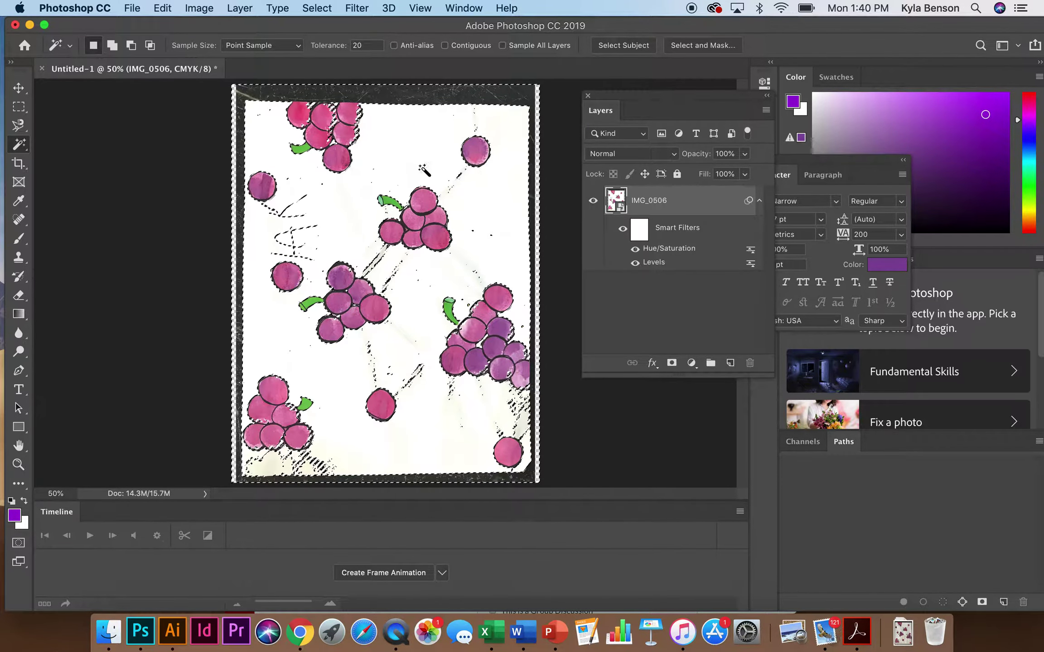
Copy the selected grape artwork, paste it onto a new layer, and hide the original IMG_0506 layer
click(166, 8)
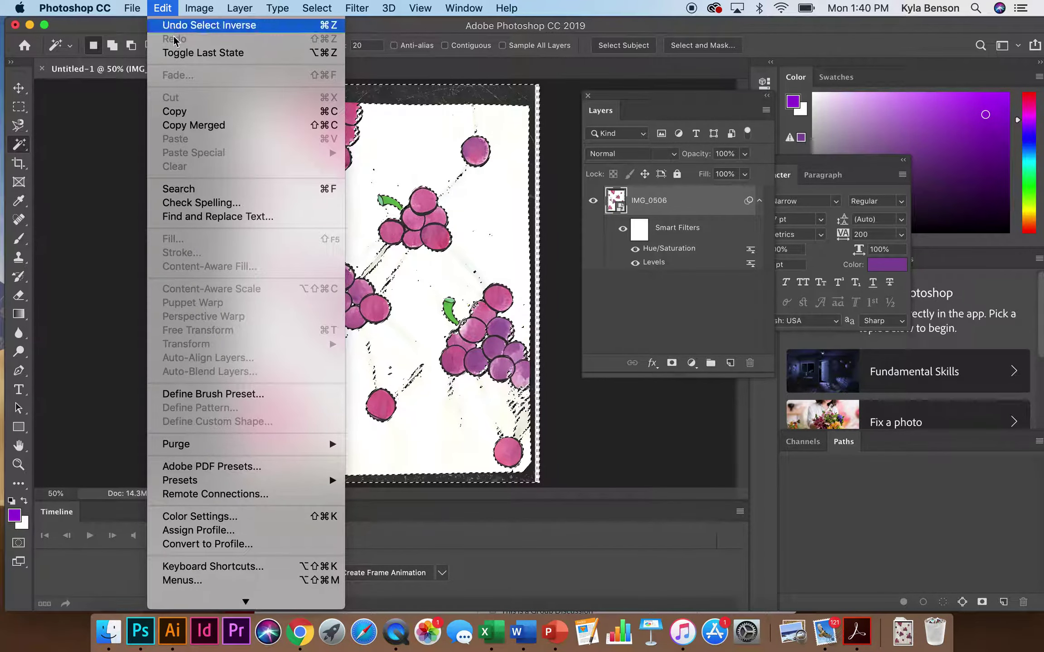
click(190, 113)
click(164, 9)
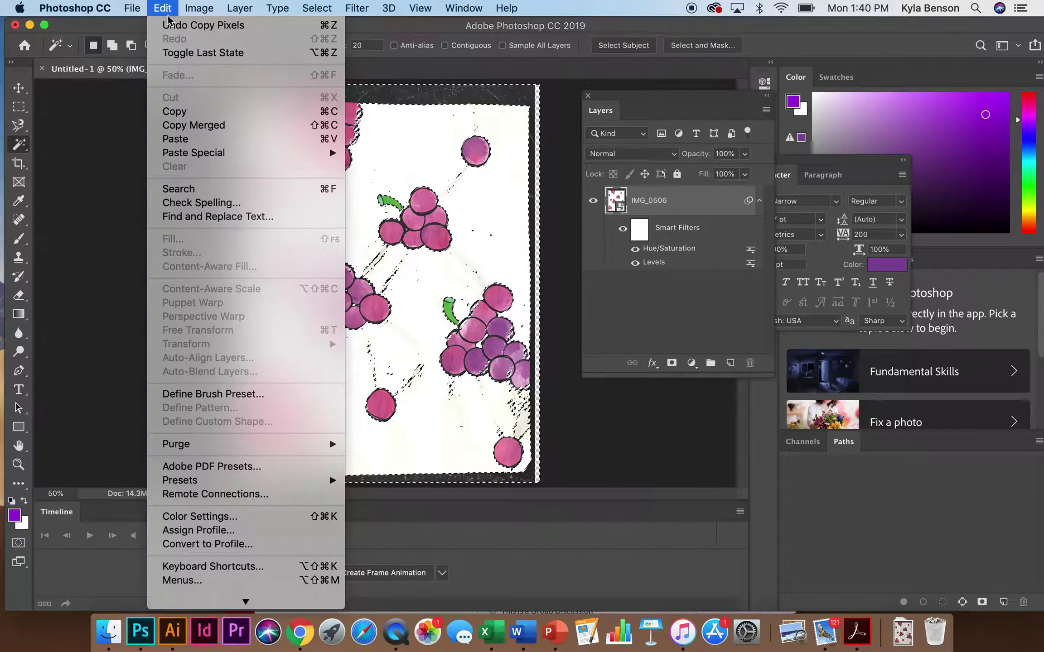
click(188, 138)
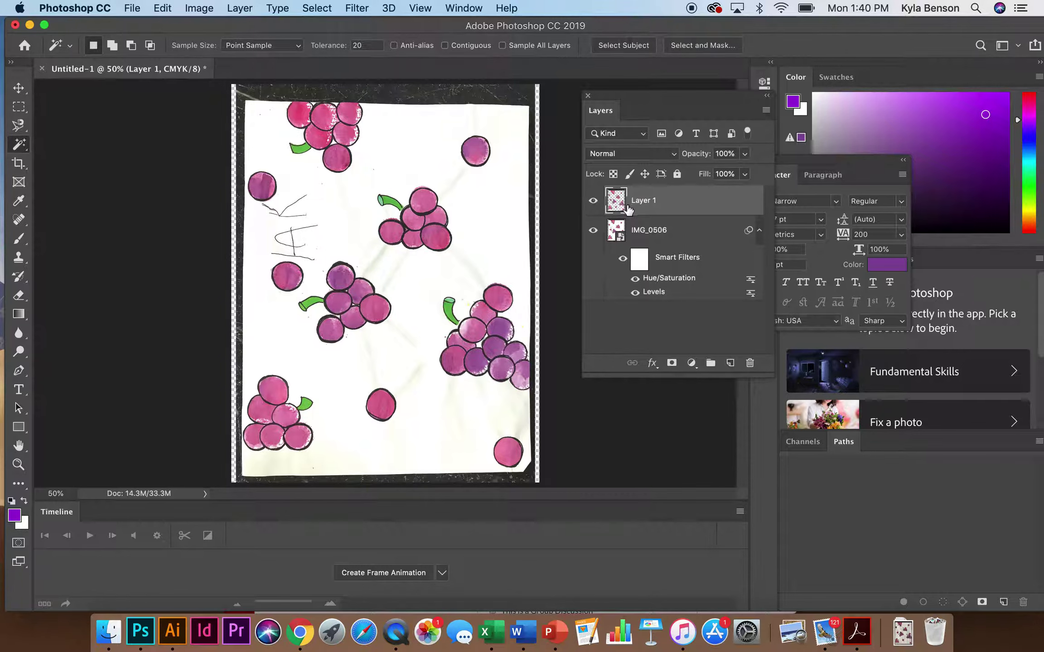
click(592, 233)
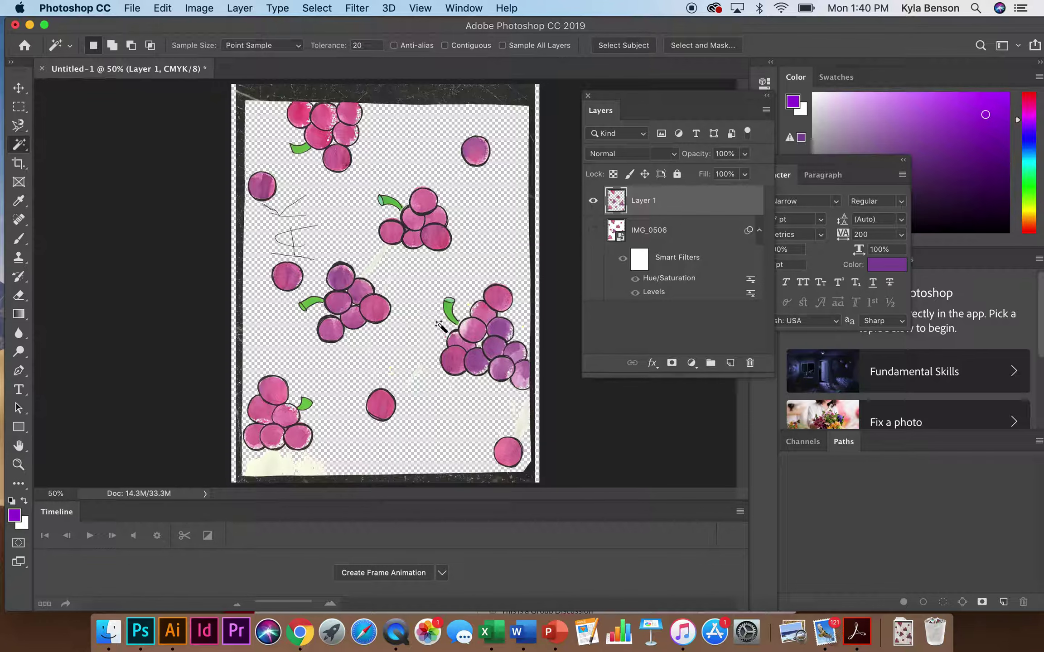
Delete the leftover cream streaks between the two middle grape clusters using the Magic Wand at tolerance 40, and clear the selection
click(18, 465)
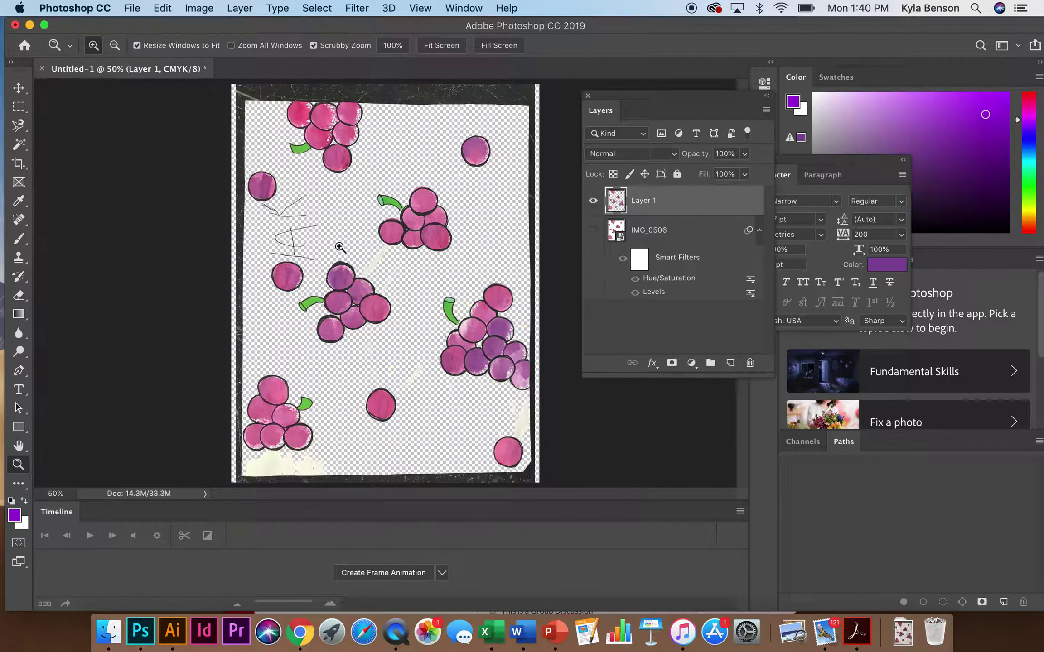
drag(333, 244, 379, 284)
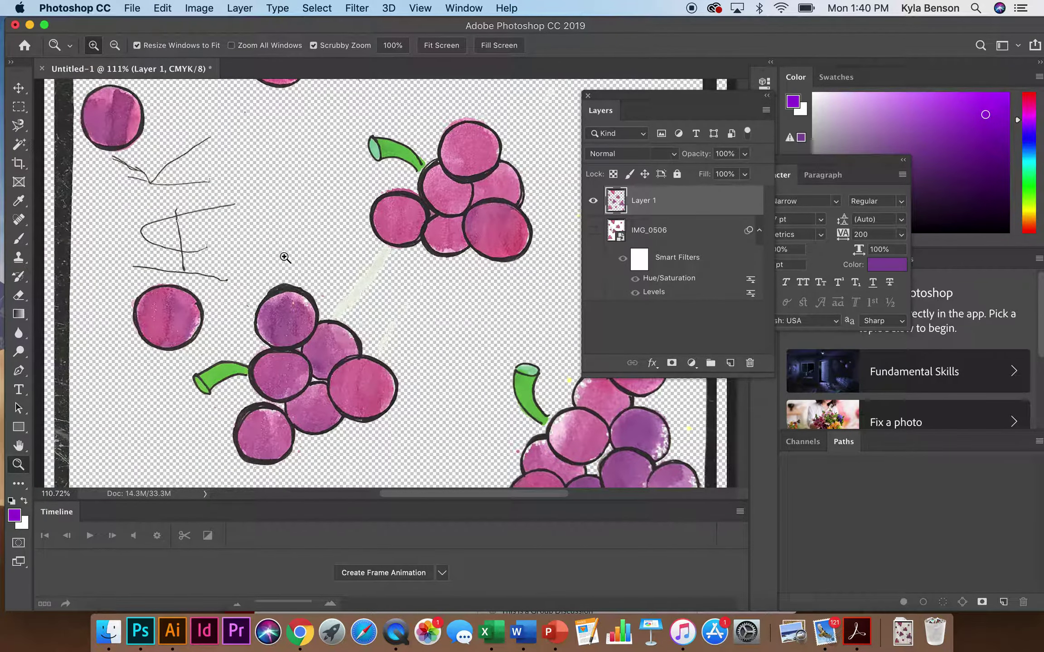
click(20, 145)
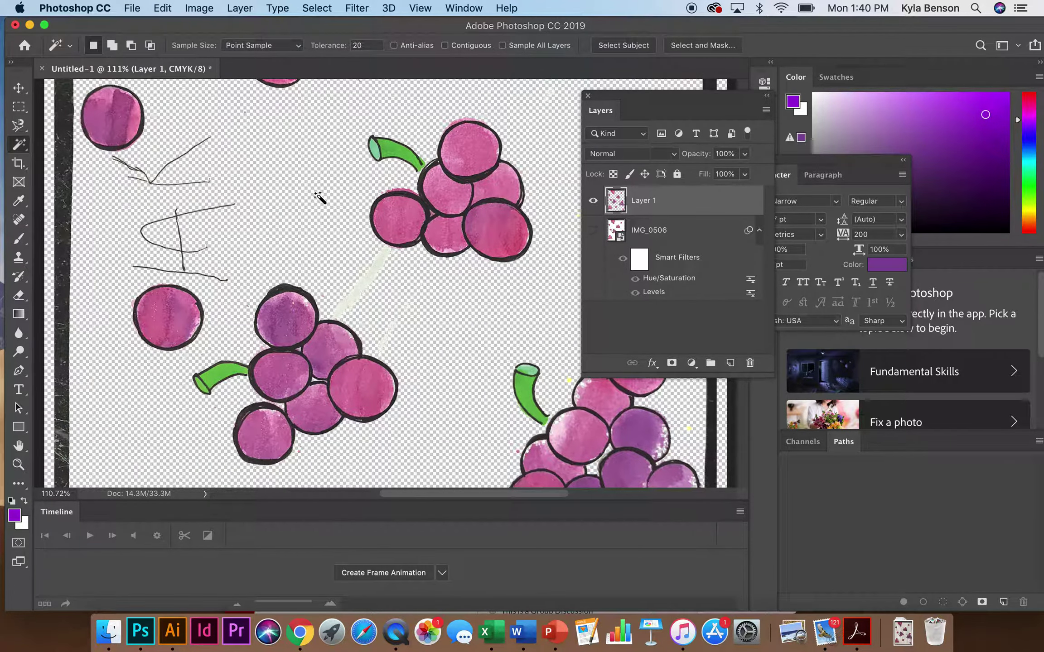
click(366, 287)
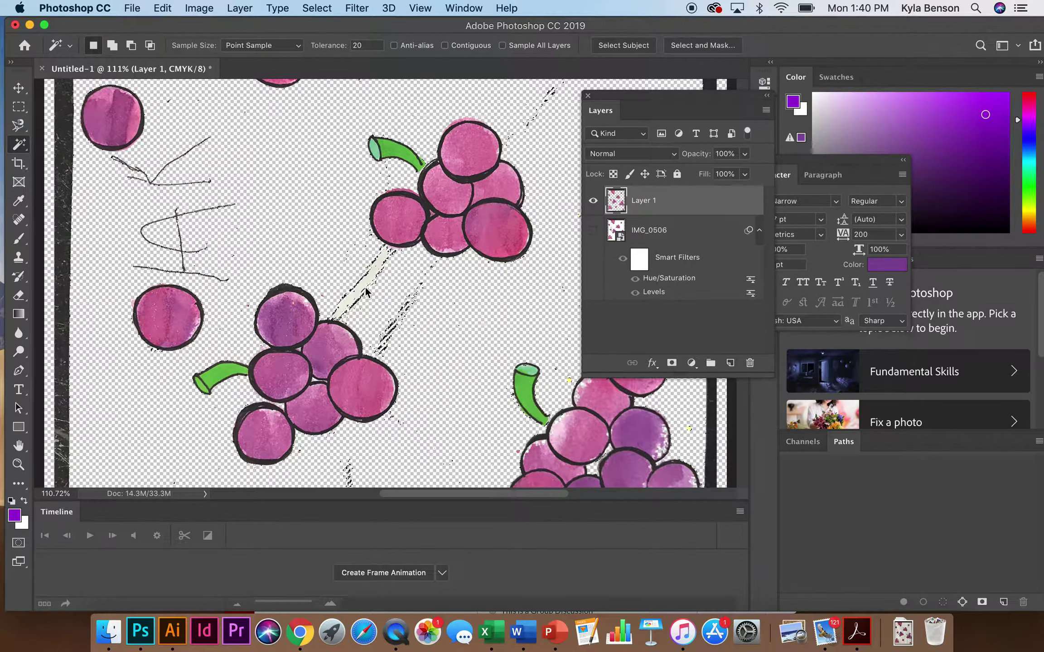
click(352, 45)
text(40)
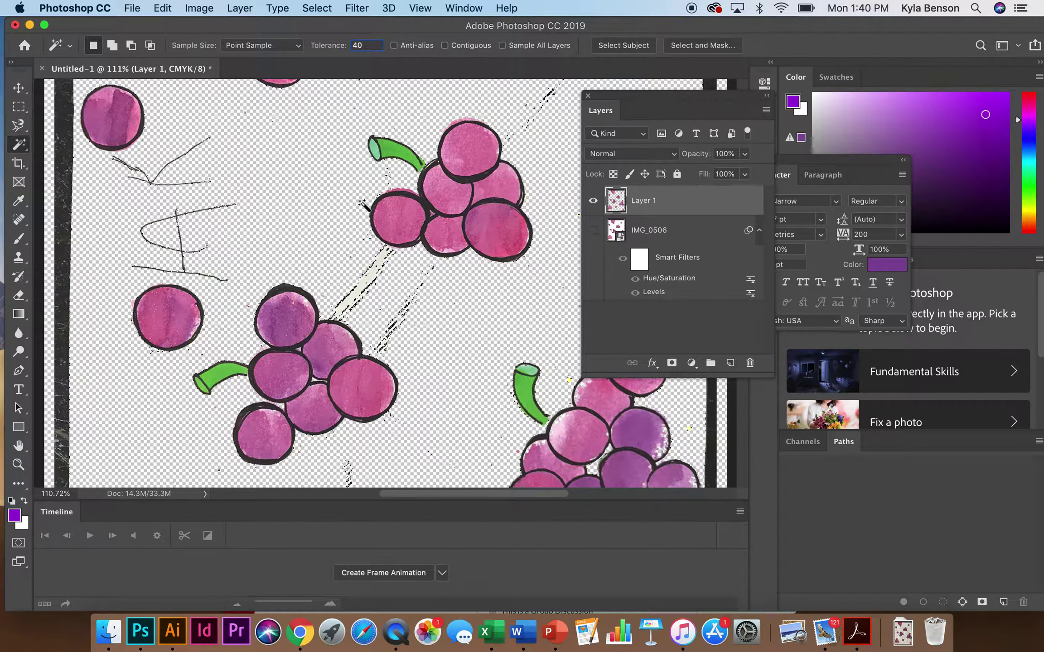
click(368, 282)
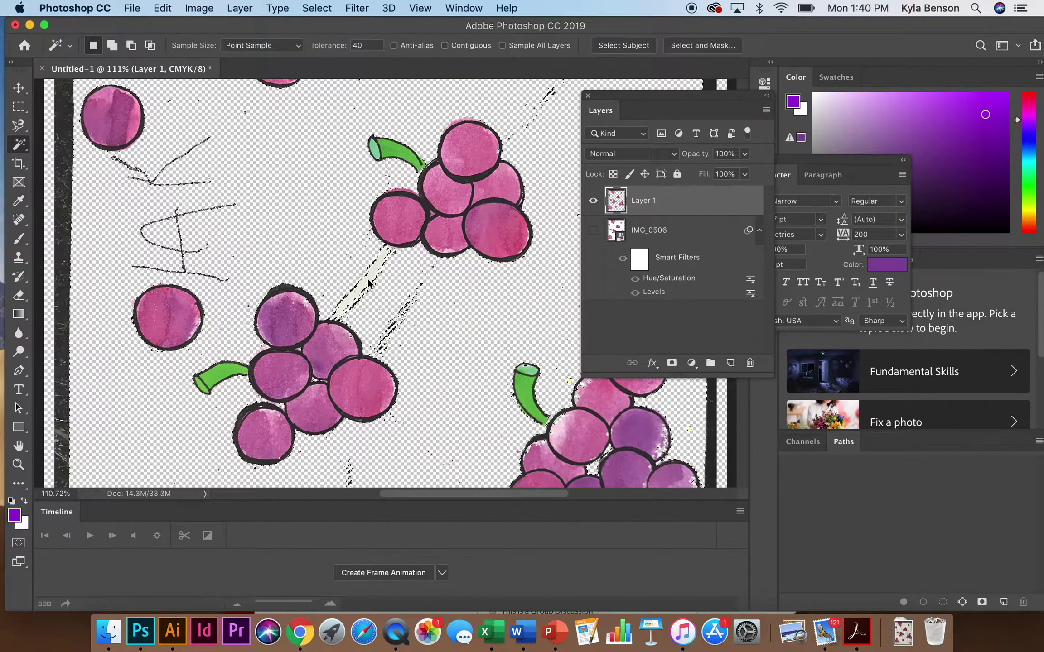
key(Delete)
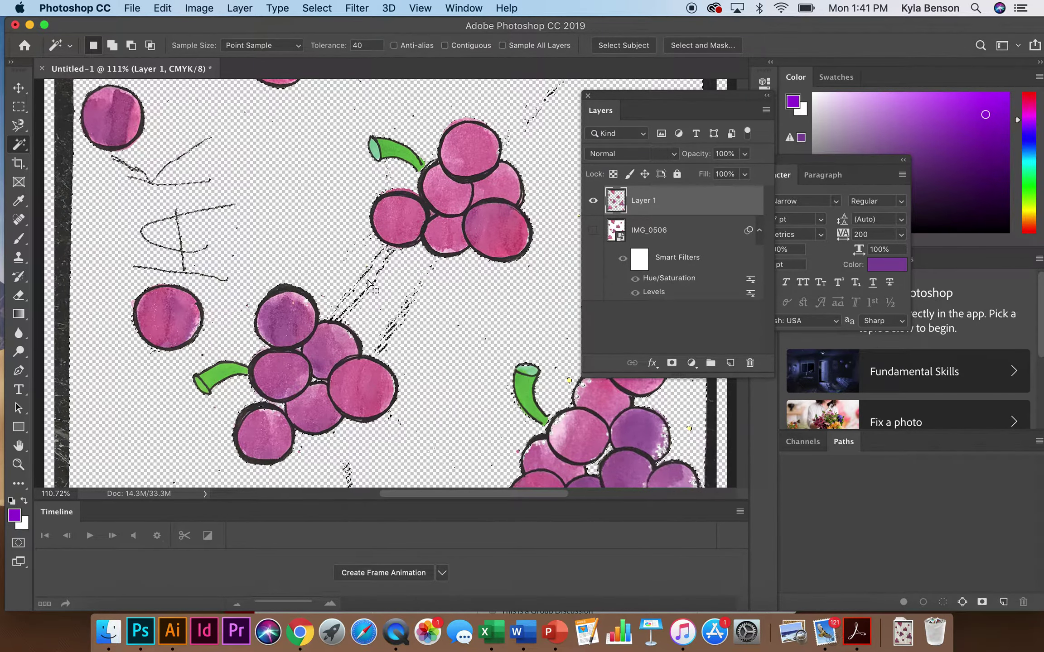
key(super+d)
click(318, 8)
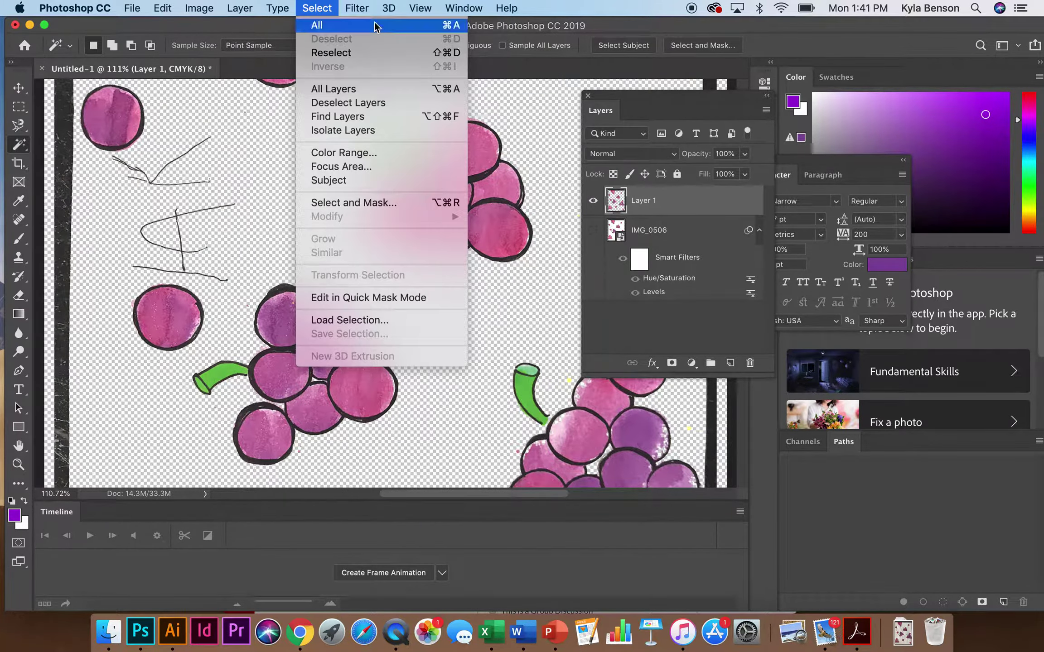
click(317, 8)
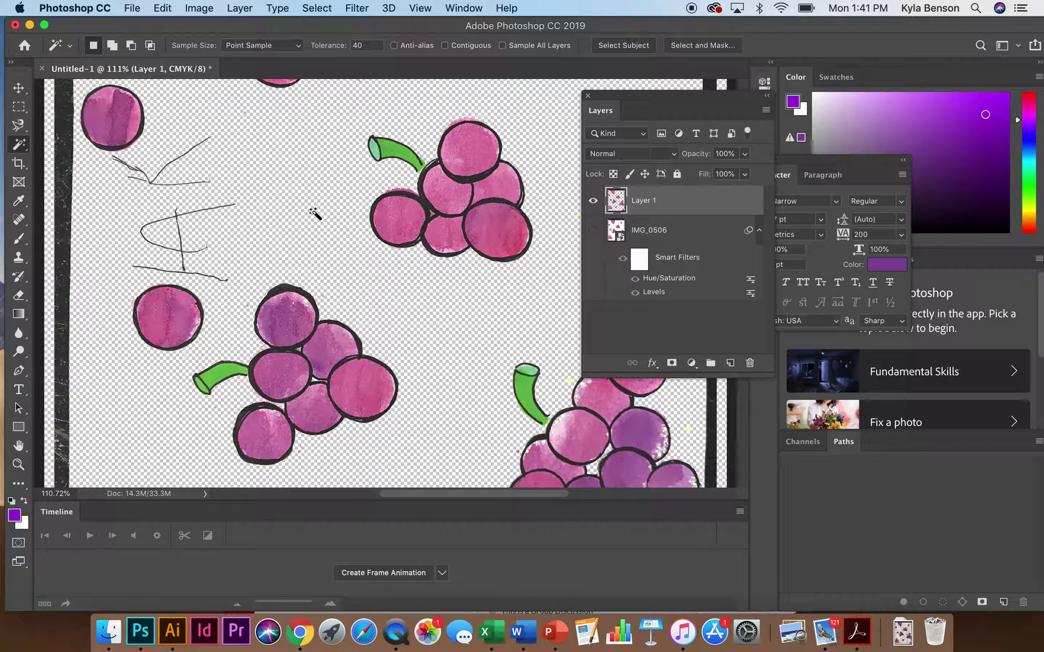
key(super+minus)
key(super+minus)
key(super+minus)
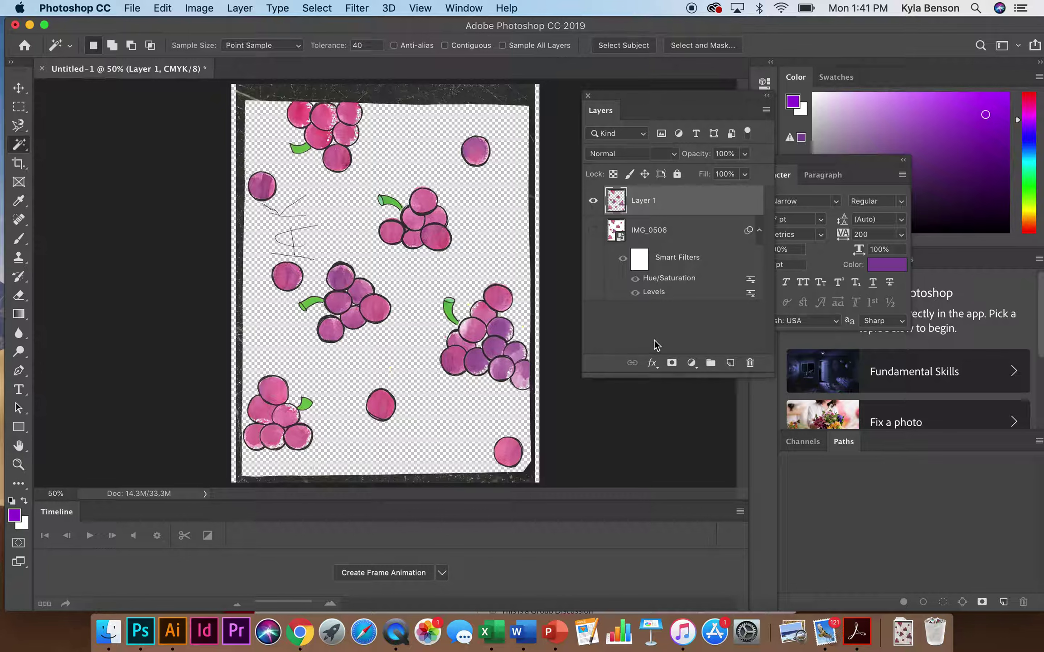
Add a new layer directly beneath Layer 1 and select its whole canvas
click(730, 363)
drag(673, 203, 672, 245)
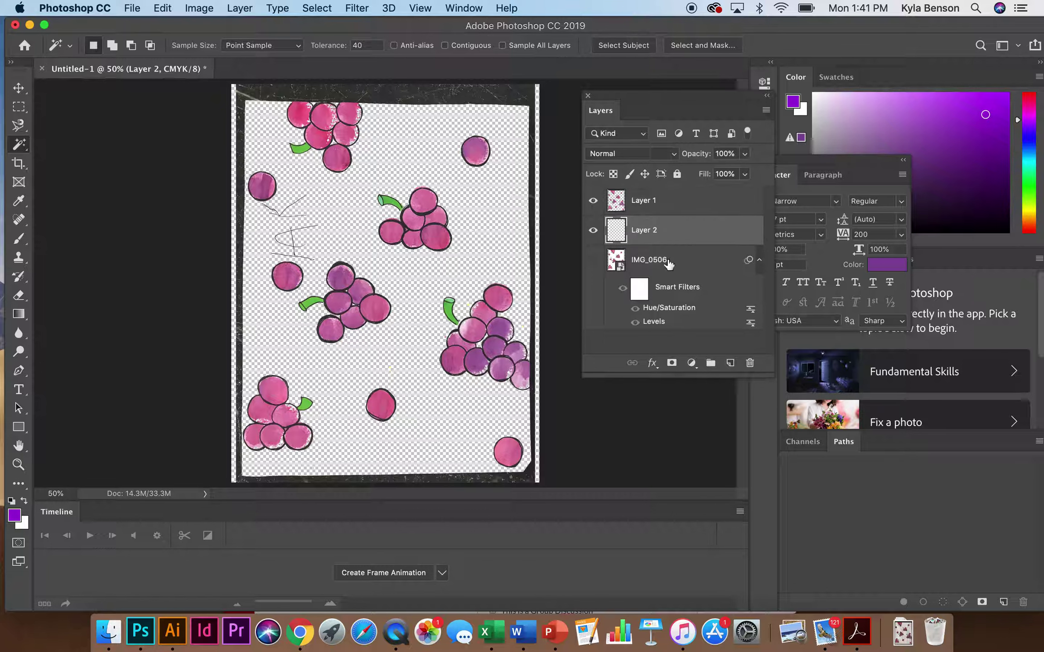
click(319, 10)
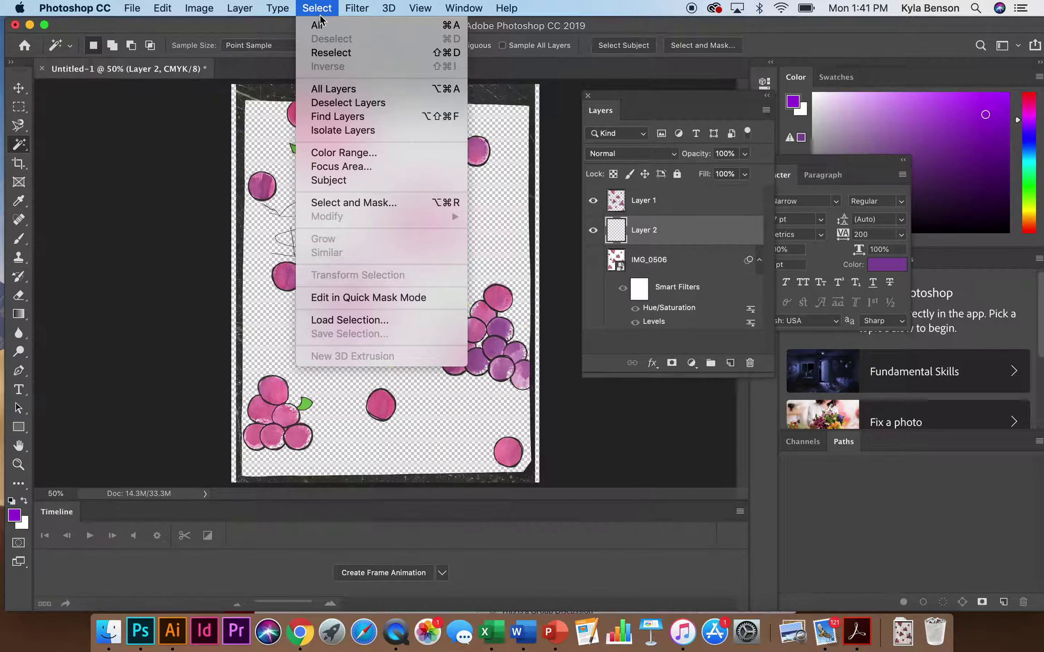
click(321, 25)
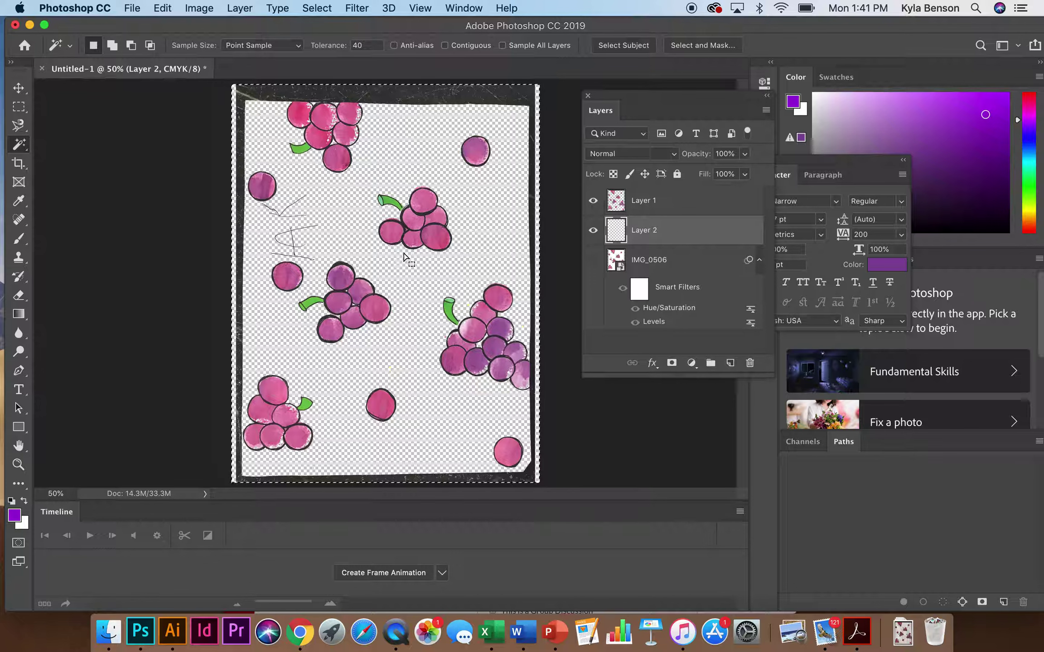
Fill the new layer with the custom yellow-green colour #d7e40c, and clear the selection
click(163, 9)
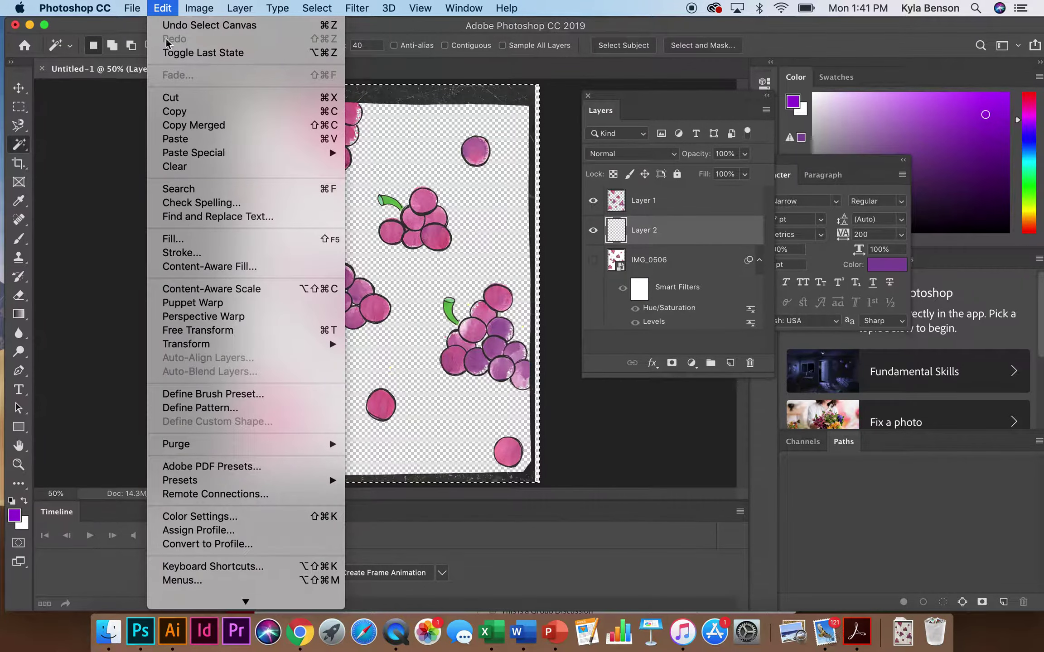
click(214, 240)
click(511, 239)
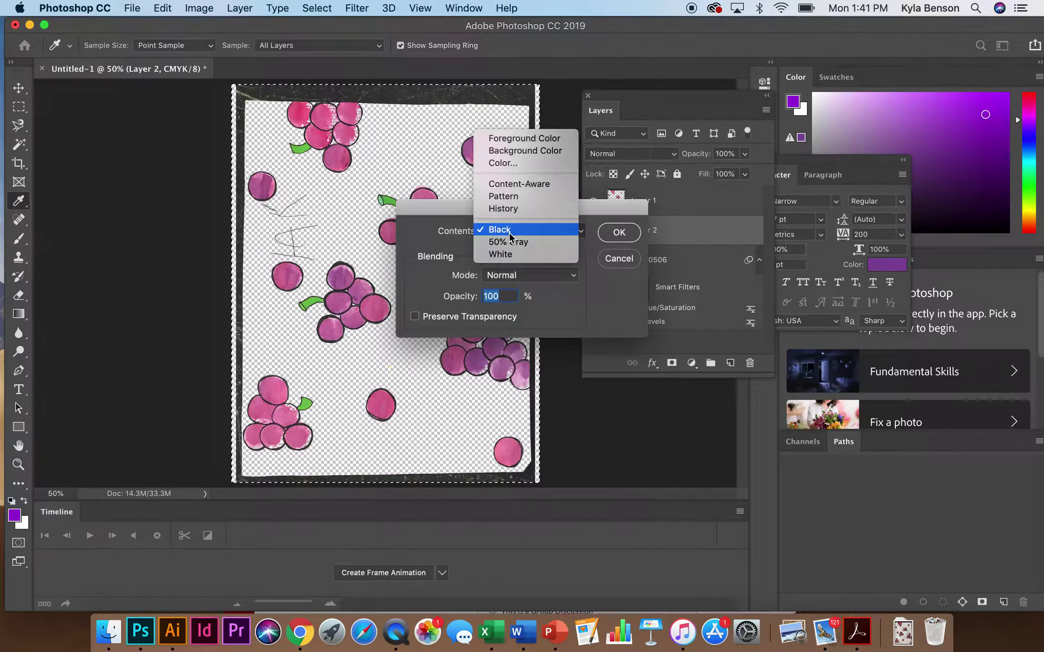
click(519, 164)
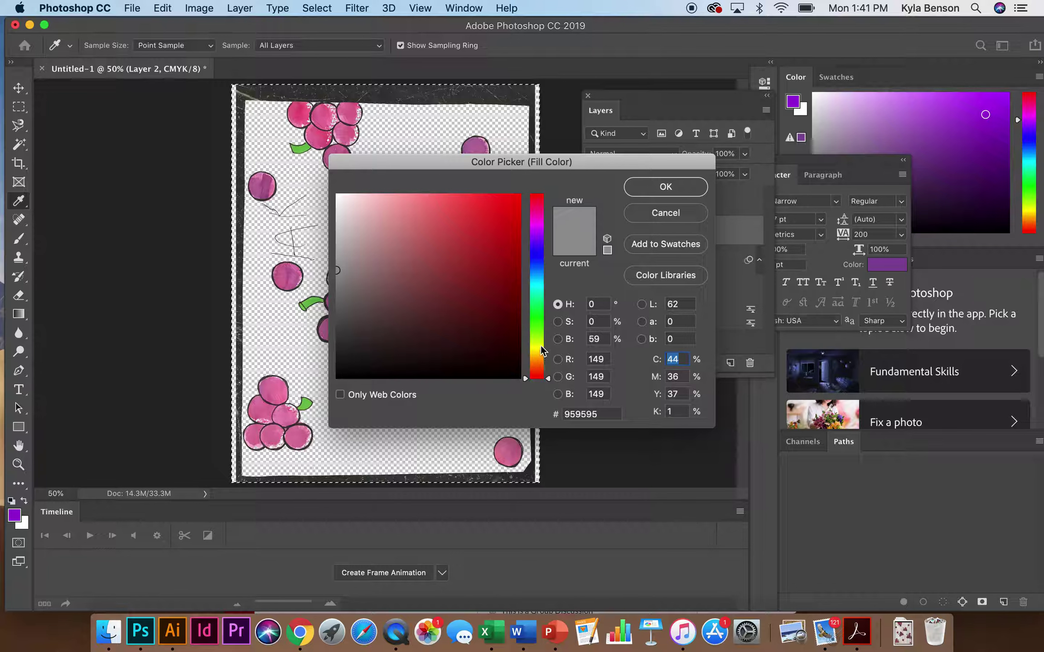
click(539, 347)
click(511, 221)
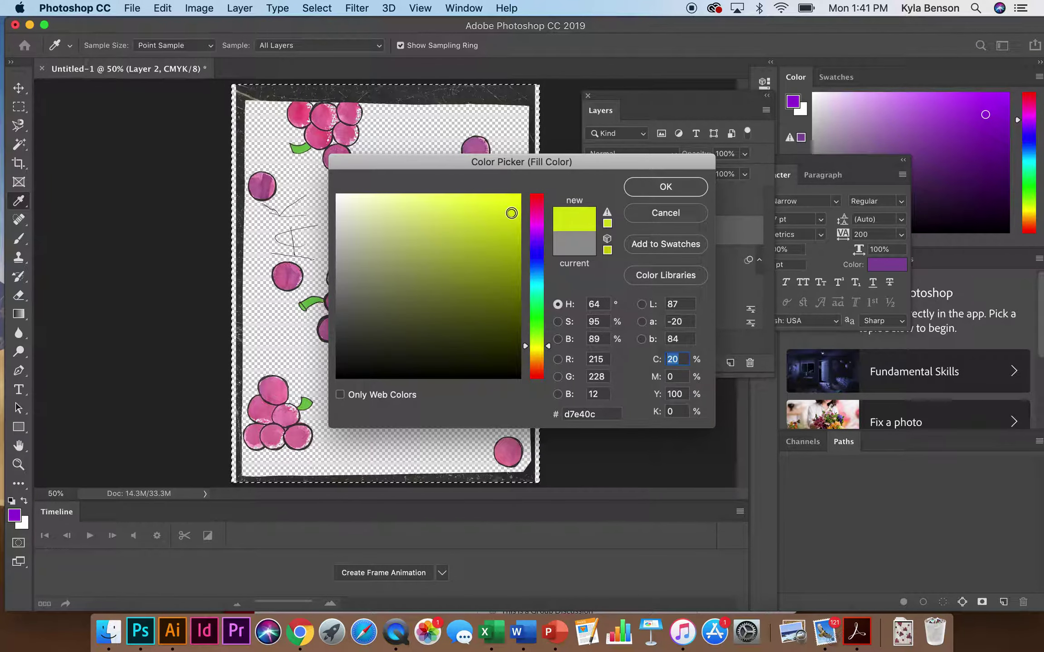
click(648, 188)
click(617, 231)
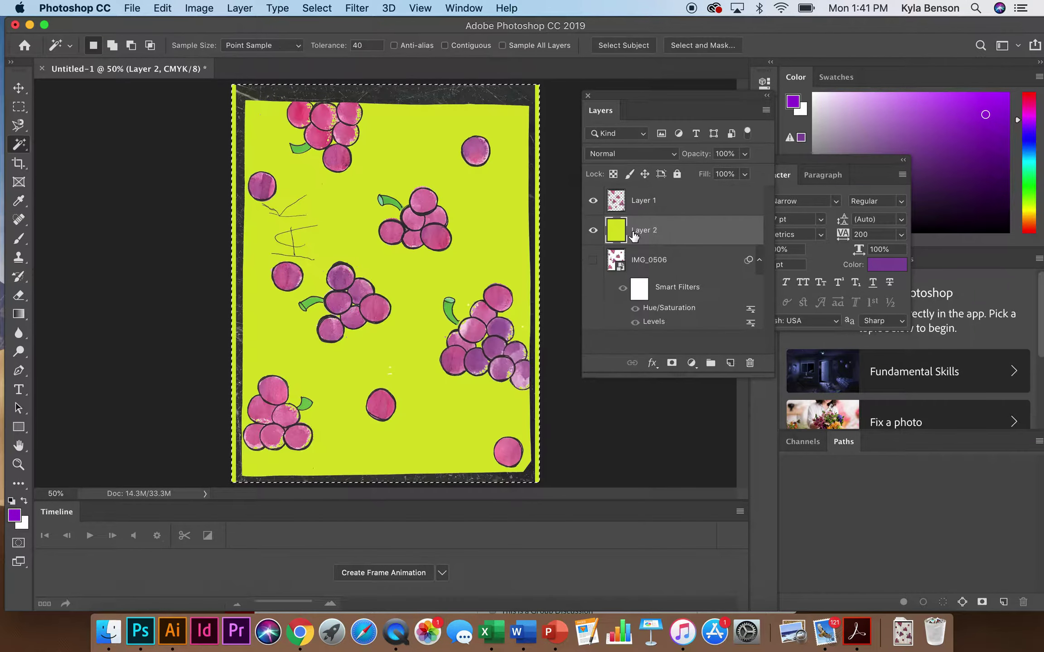
click(316, 8)
click(312, 39)
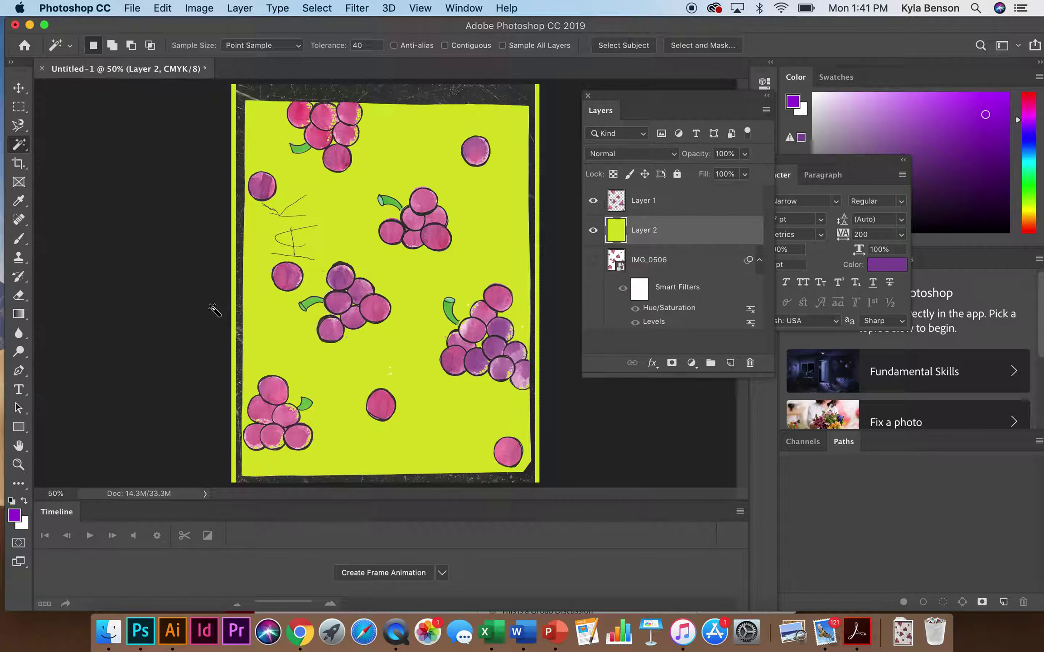
Ready the Eraser tool close up on the stray white marks between the middle grape cluster and the large cluster
click(19, 463)
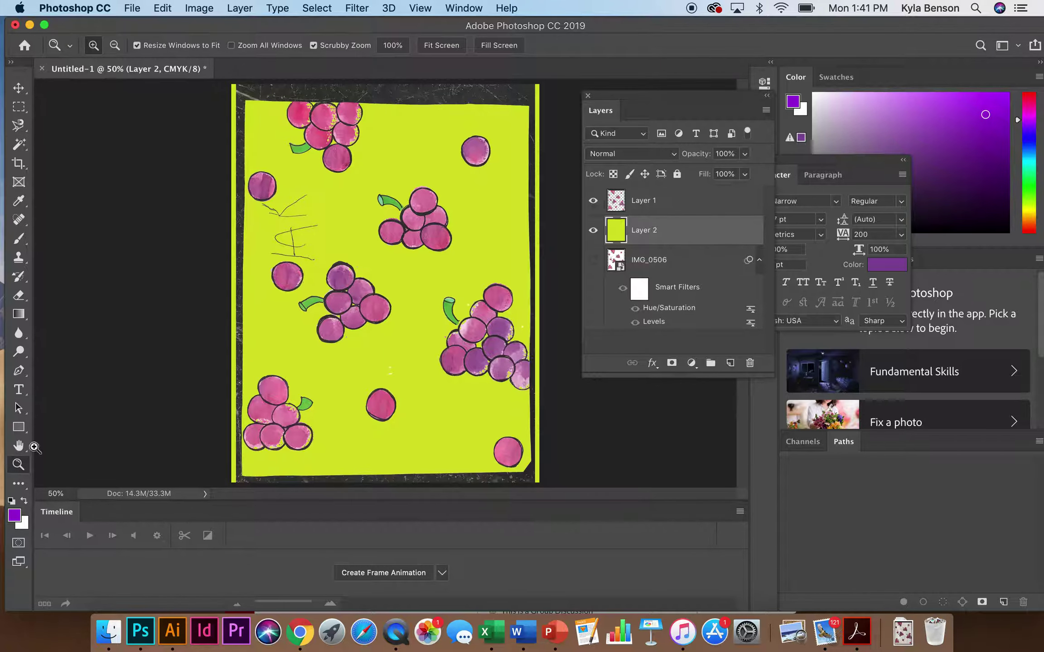
drag(394, 343, 478, 415)
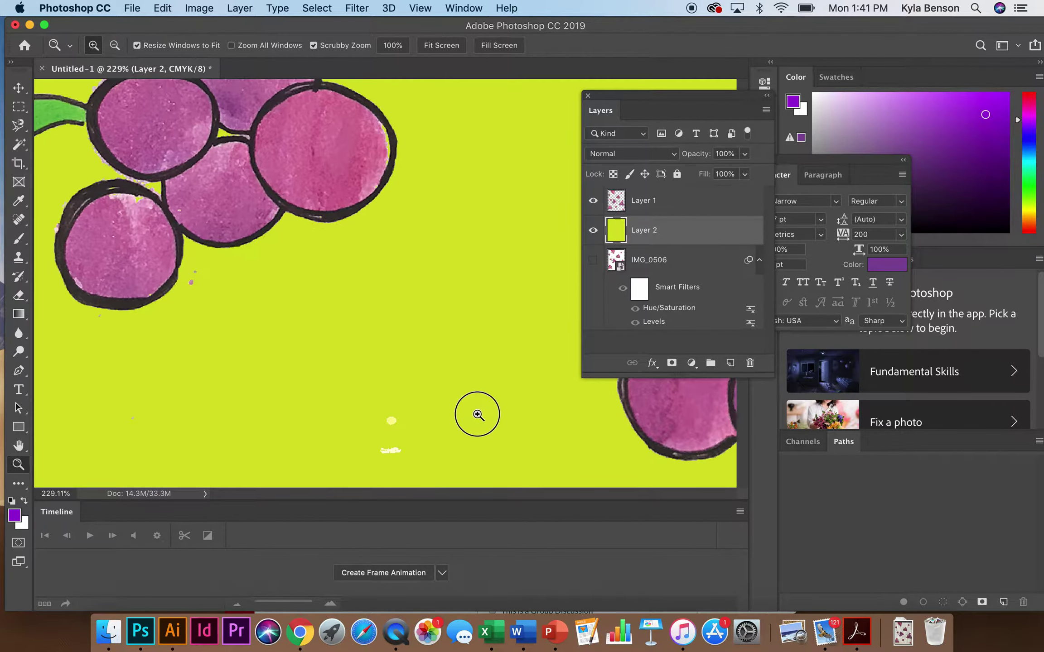
click(27, 221)
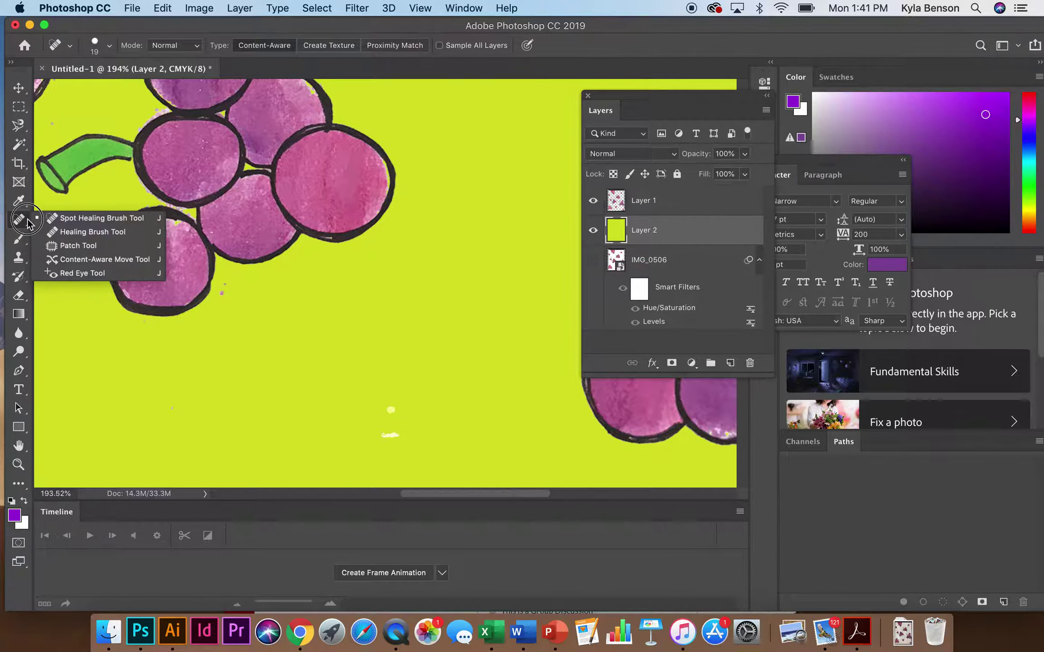
click(19, 262)
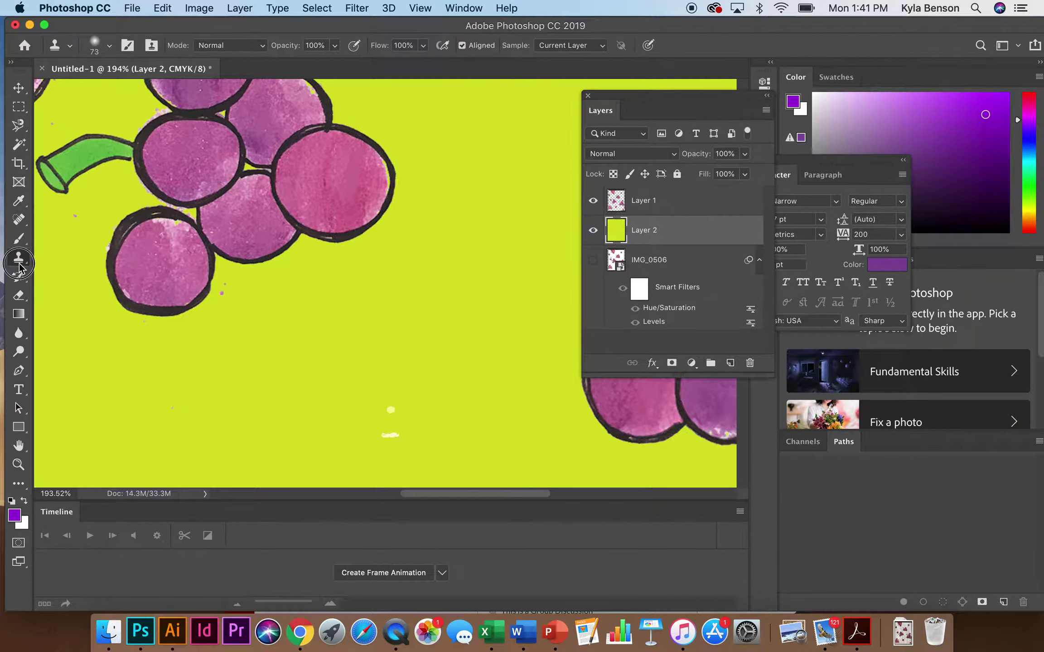
click(18, 296)
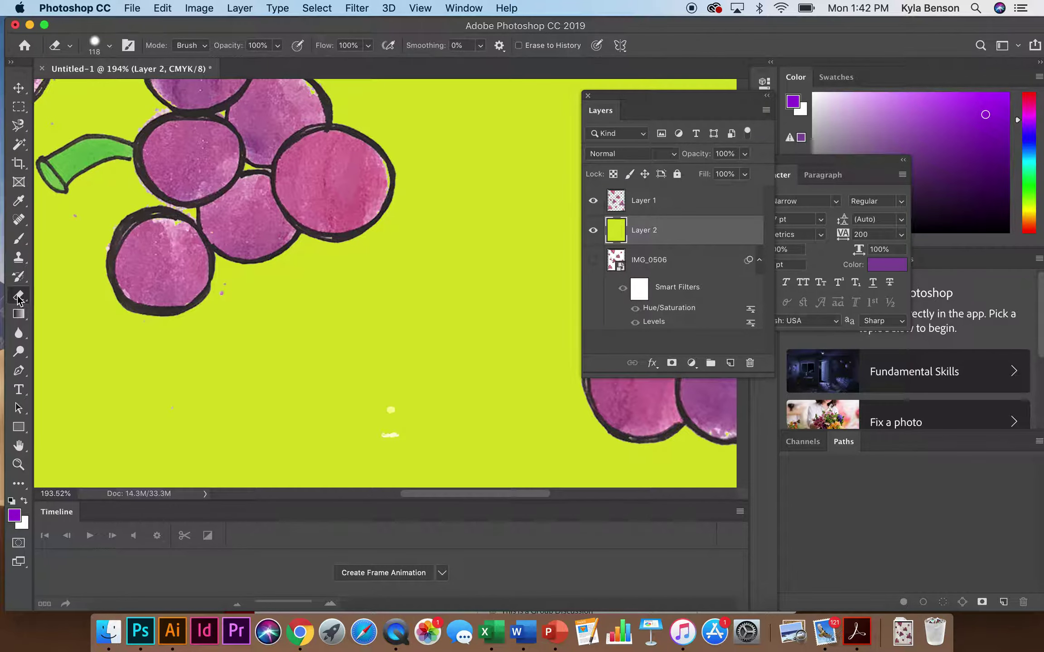
drag(405, 385, 395, 416)
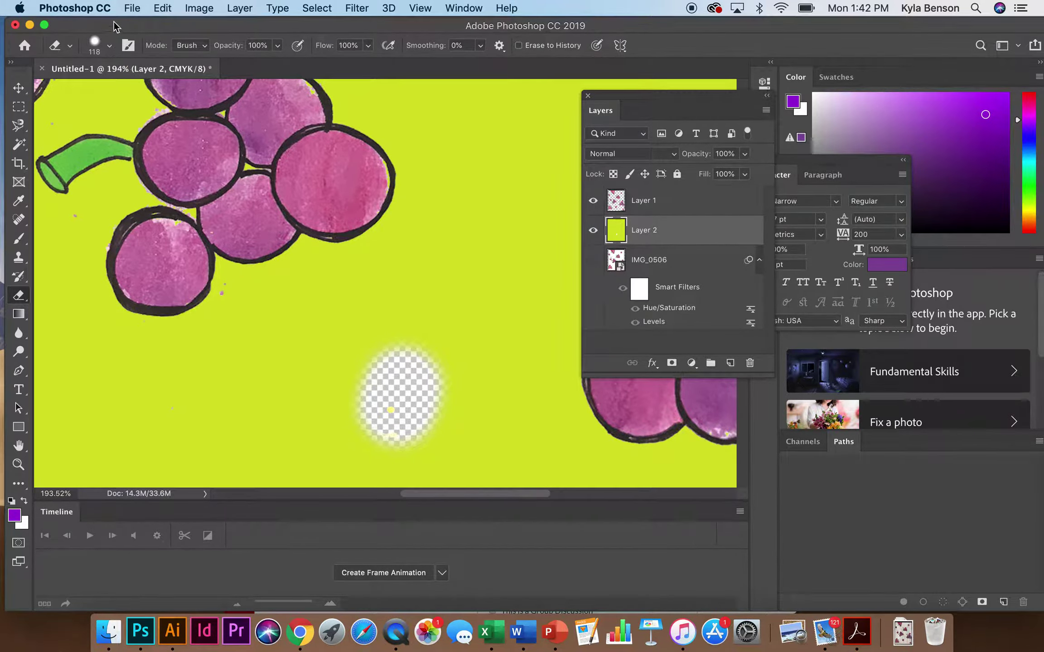
click(162, 8)
click(182, 19)
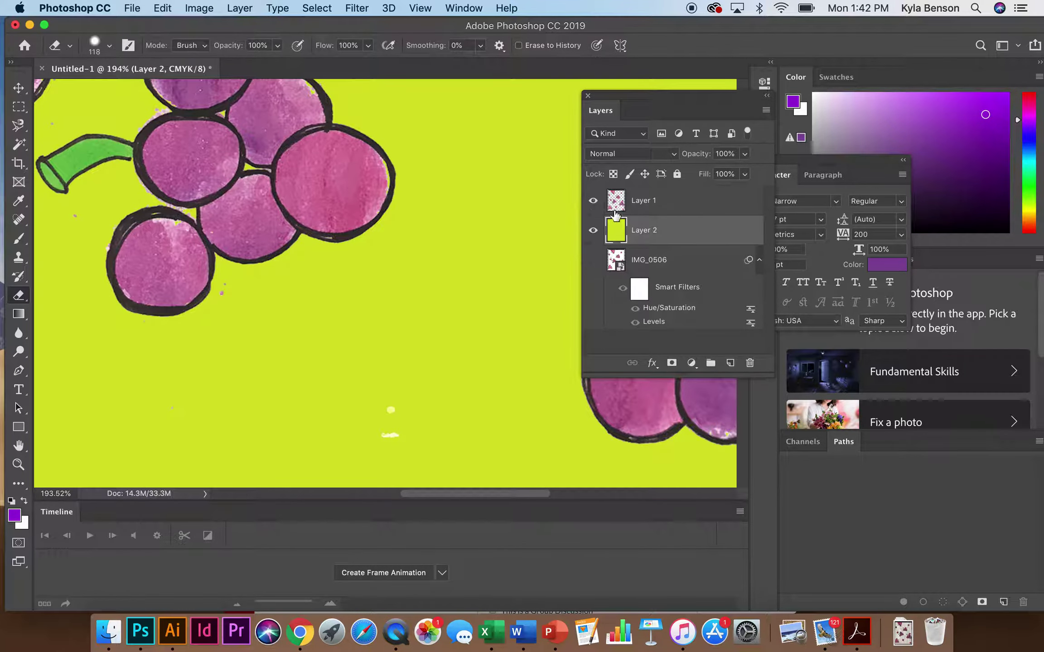
Erase the stray white marks and purple specks around the middle grape cluster and nearby single grape on Layer 1
click(660, 202)
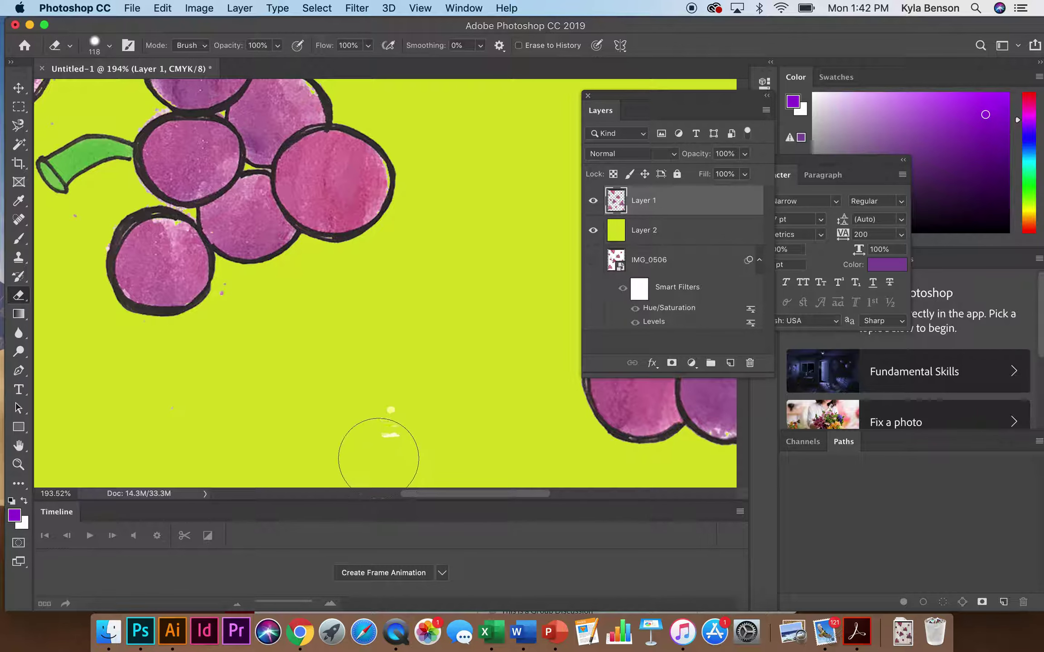
mouse_move(389, 405)
mouse_down()
mouse_move(245, 304)
mouse_move(206, 361)
mouse_move(216, 362)
mouse_up()
scroll(336, 351, up, 5)
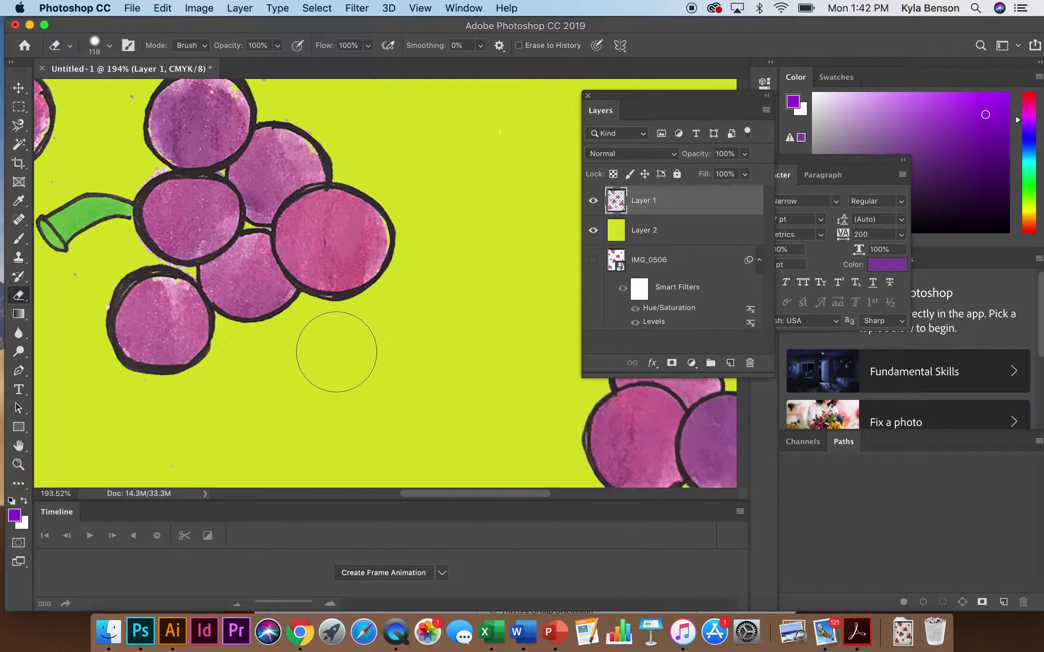
scroll(337, 352, up, 3)
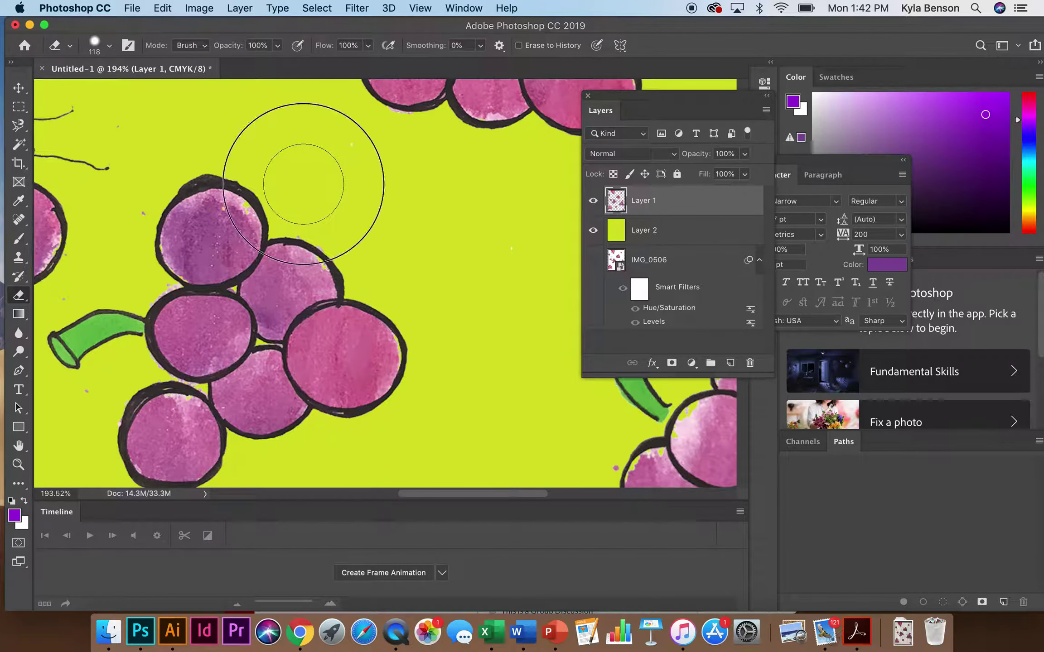
scroll(121, 195, left, 6)
scroll(121, 195, up, 2)
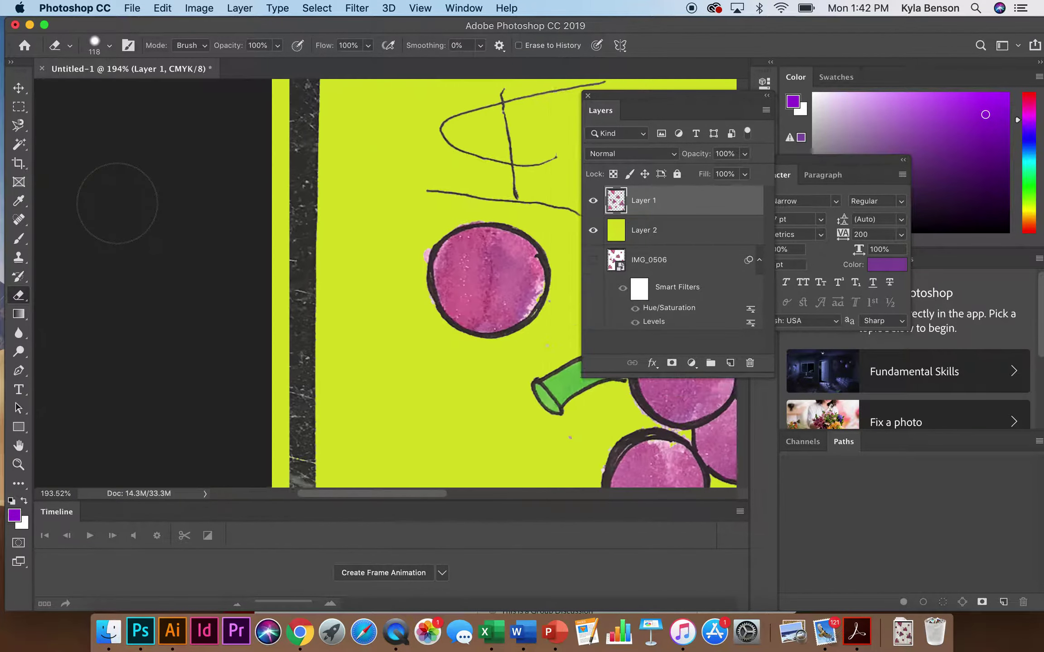
scroll(117, 204, left, 6)
scroll(117, 204, up, 1)
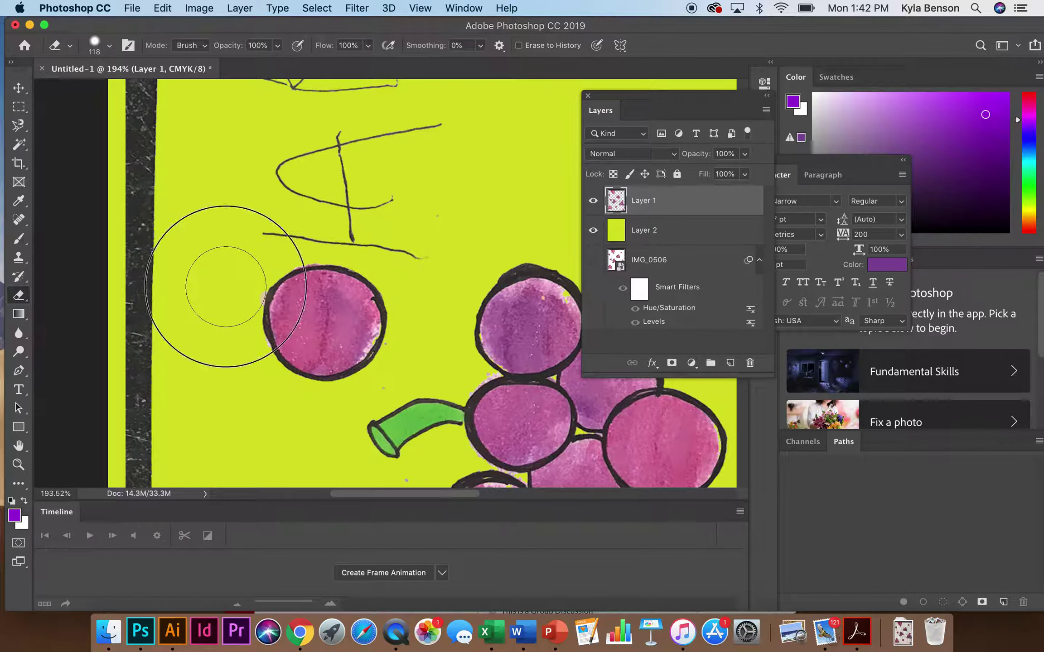
scroll(407, 313, down, 8)
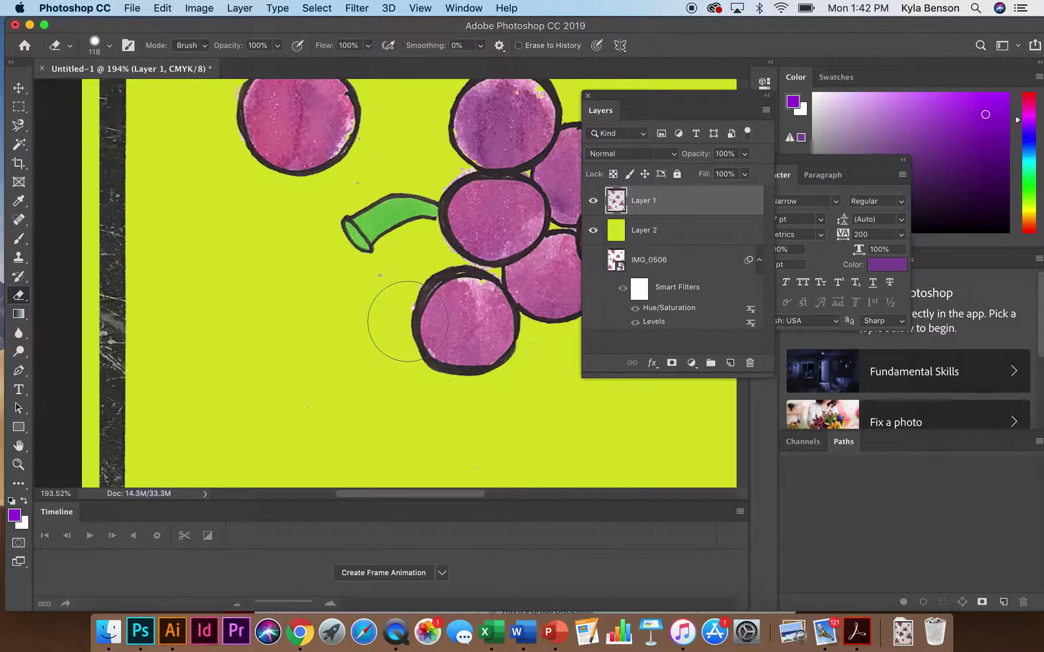
Check the rest of the drawing against the yellow-green fill for leftover specks and dark photo borders
scroll(408, 317, up, 6)
scroll(408, 317, right, 8)
scroll(408, 322, down, 5)
scroll(407, 321, up, 10)
scroll(408, 321, down, 6)
scroll(410, 325, down, 5)
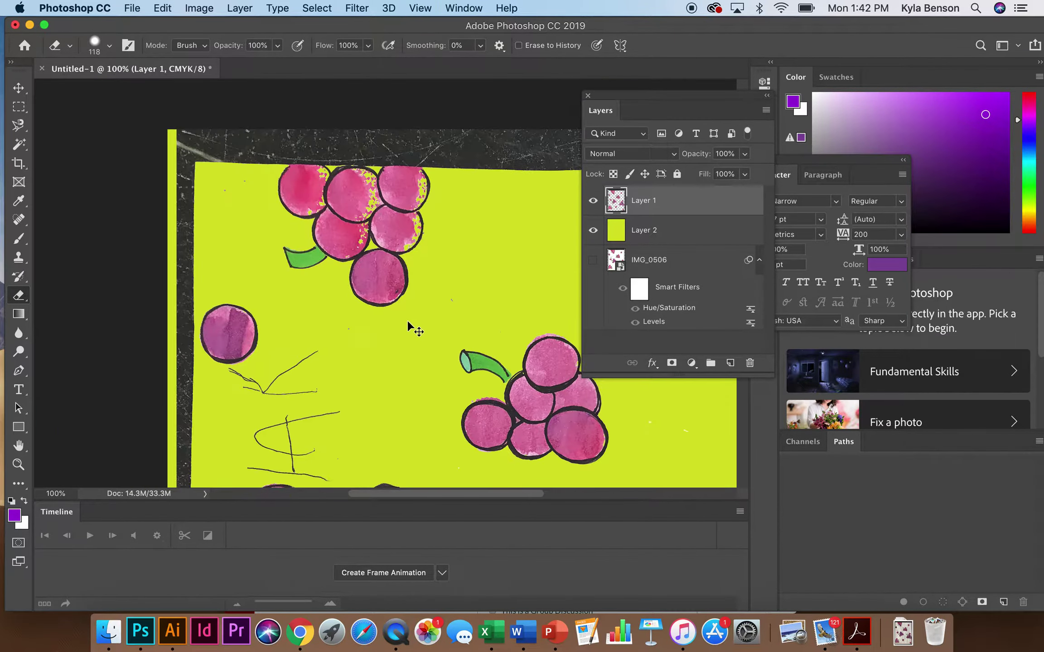
scroll(381, 317, down, 5)
scroll(381, 318, up, 6)
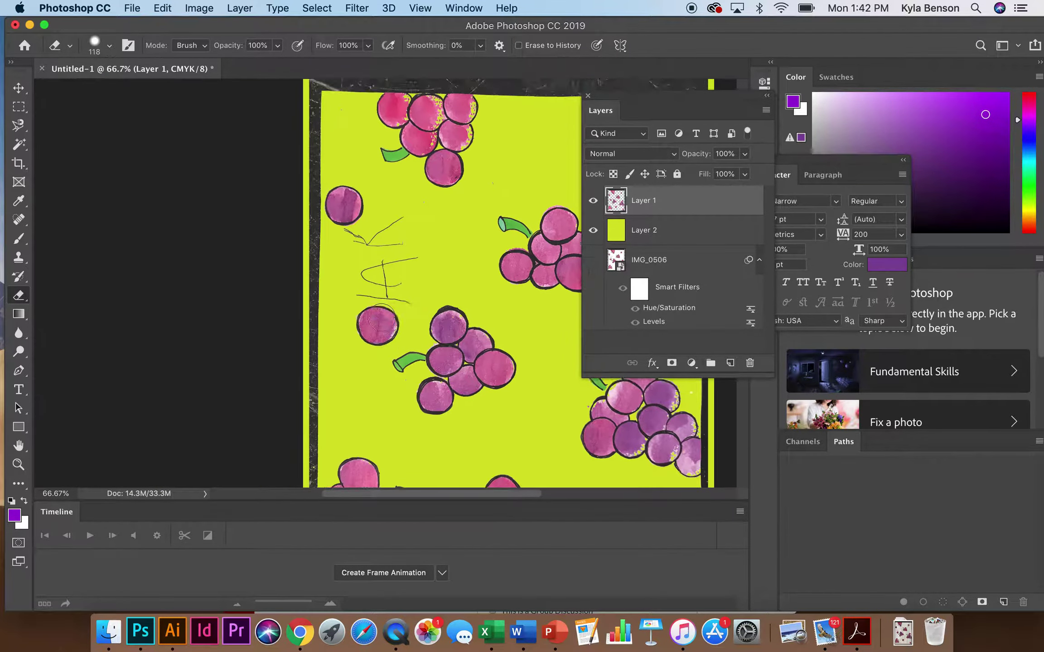
scroll(381, 317, right, 4)
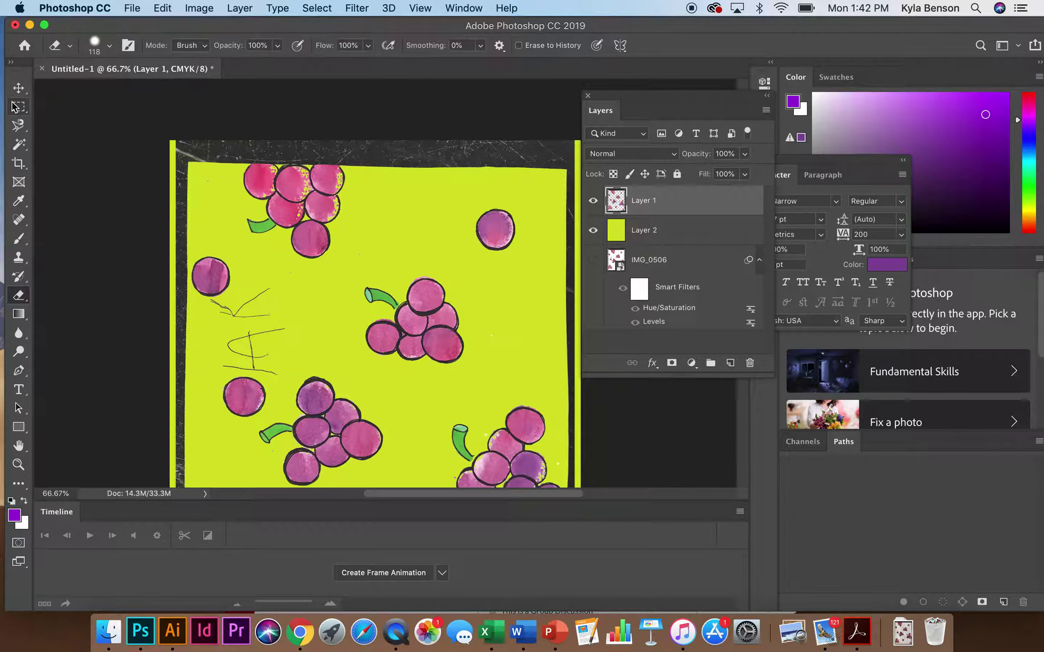
Select the dark photo border strip along the drawing's left edge with the Magnetic Lasso
click(21, 124)
drag(22, 125, 82, 151)
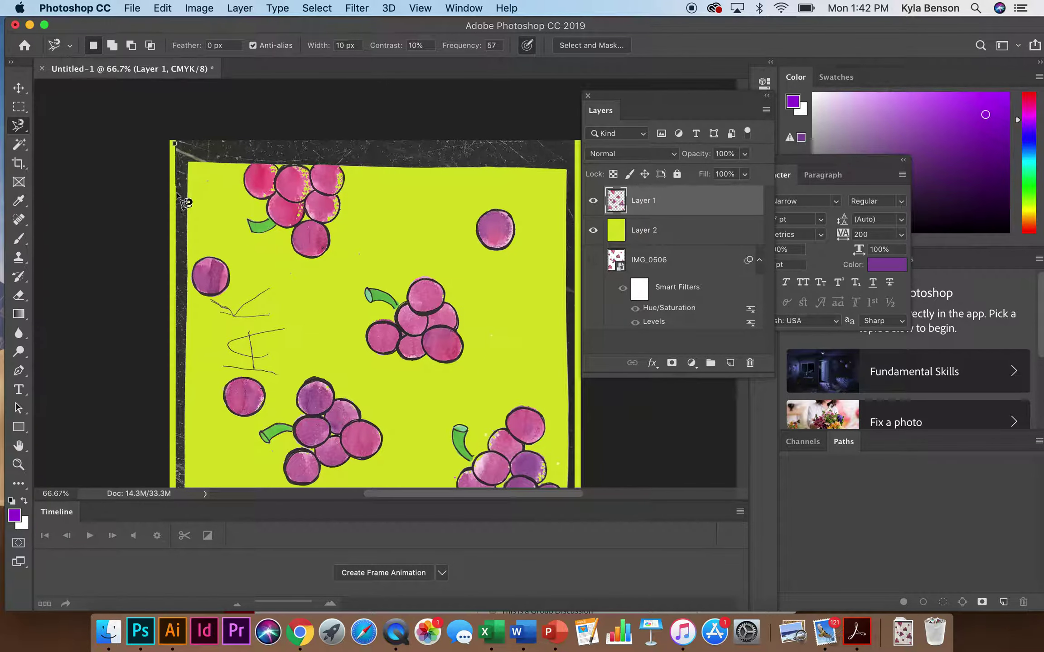
scroll(174, 274, down, 5)
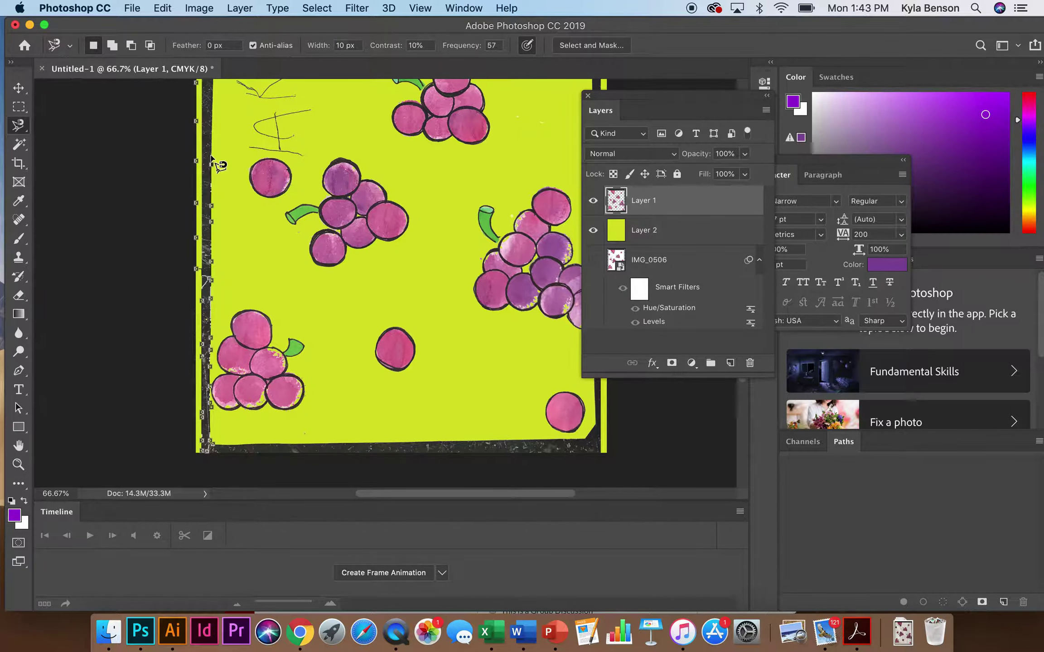
scroll(211, 156, up, 5)
scroll(211, 140, up, 3)
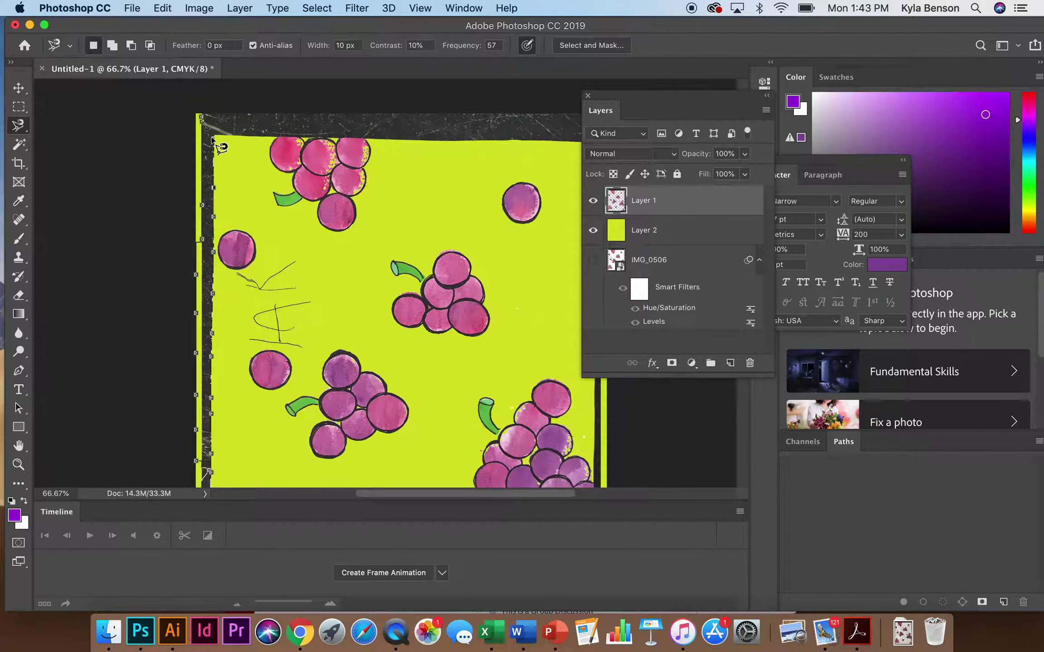
click(209, 125)
scroll(203, 204, down, 5)
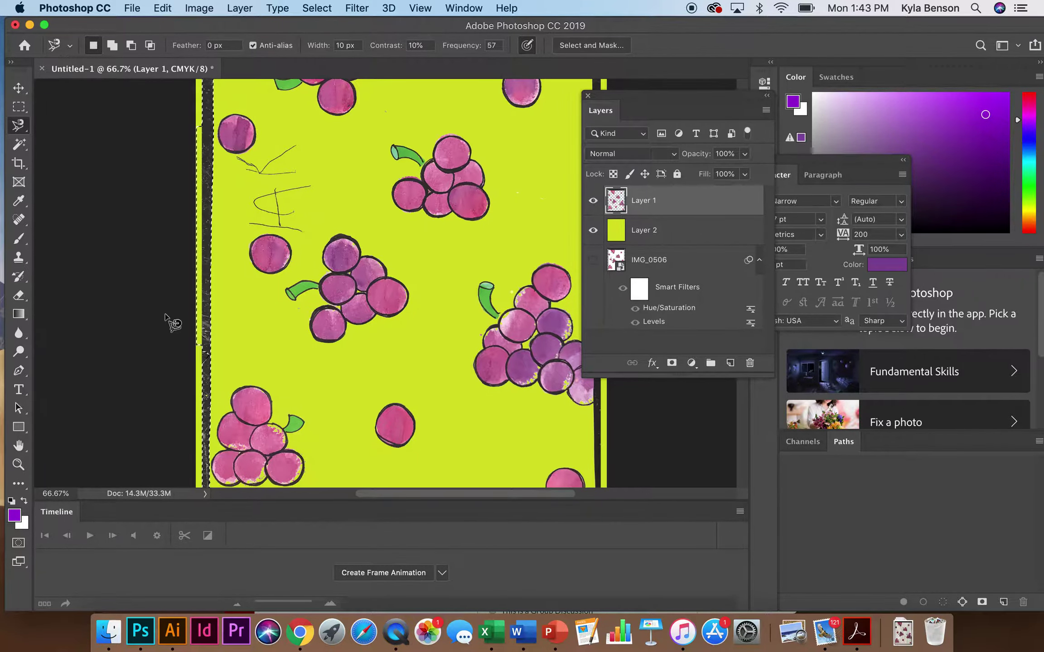
scroll(170, 322, up, 3)
scroll(171, 323, up, 2)
scroll(172, 324, down, 1)
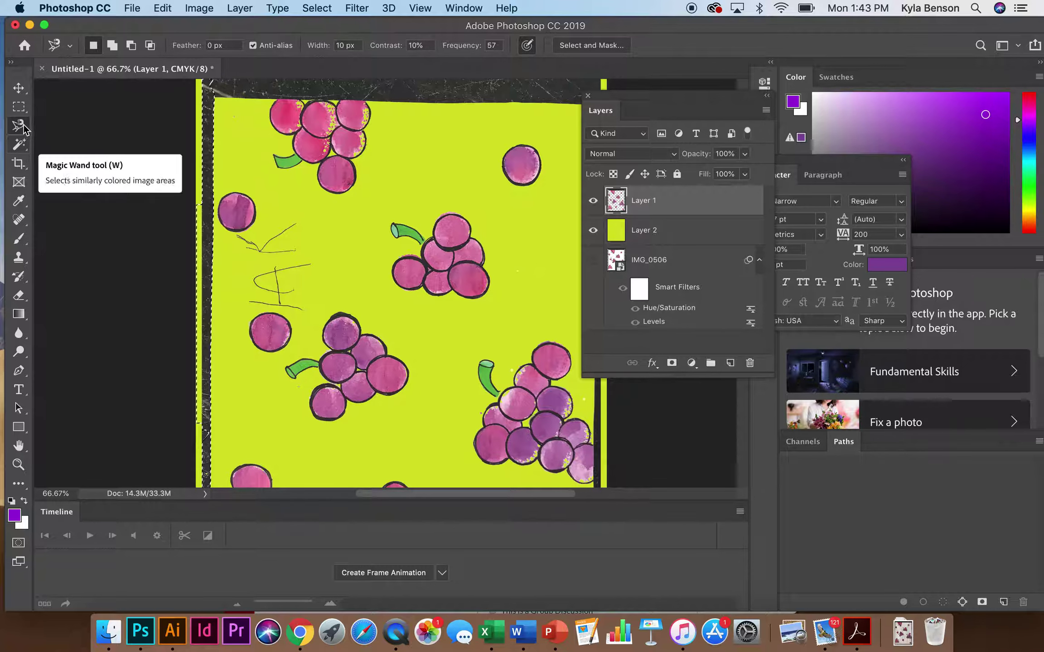
key(alt)
click(200, 208)
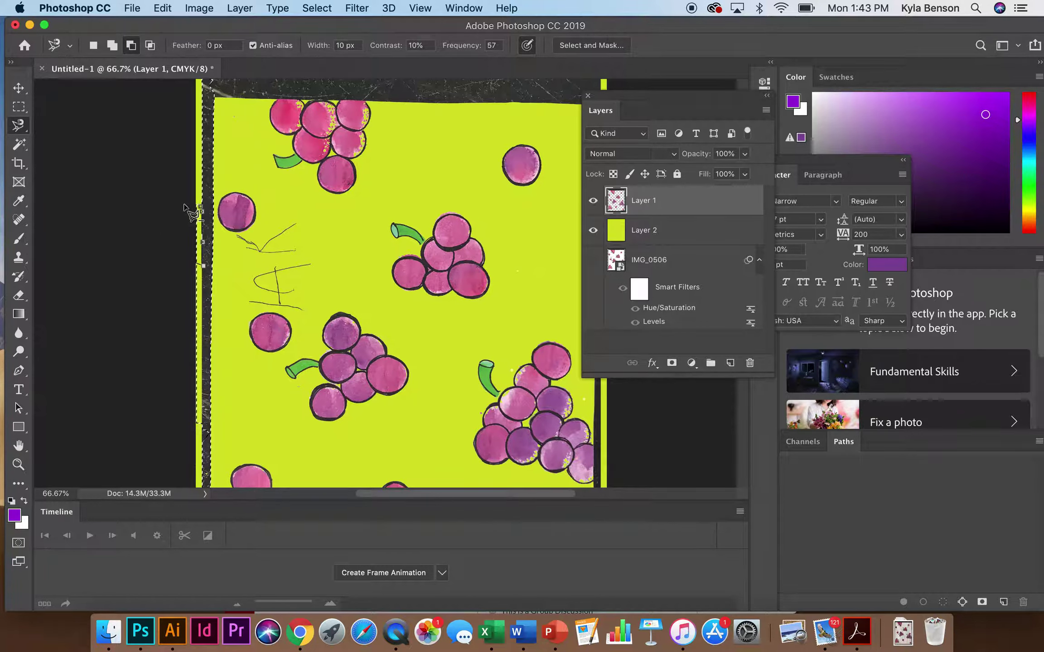
click(200, 208)
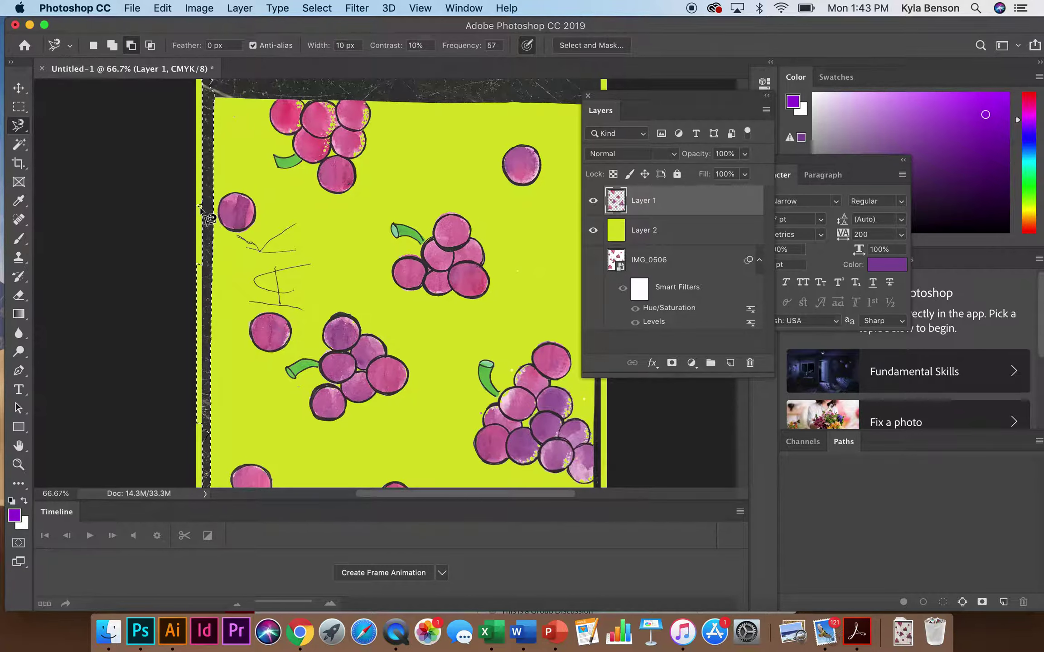
Subtract the empty area beside the dark left border strip from the selection using the Magic Wand at tolerance 40
click(20, 145)
key(alt)
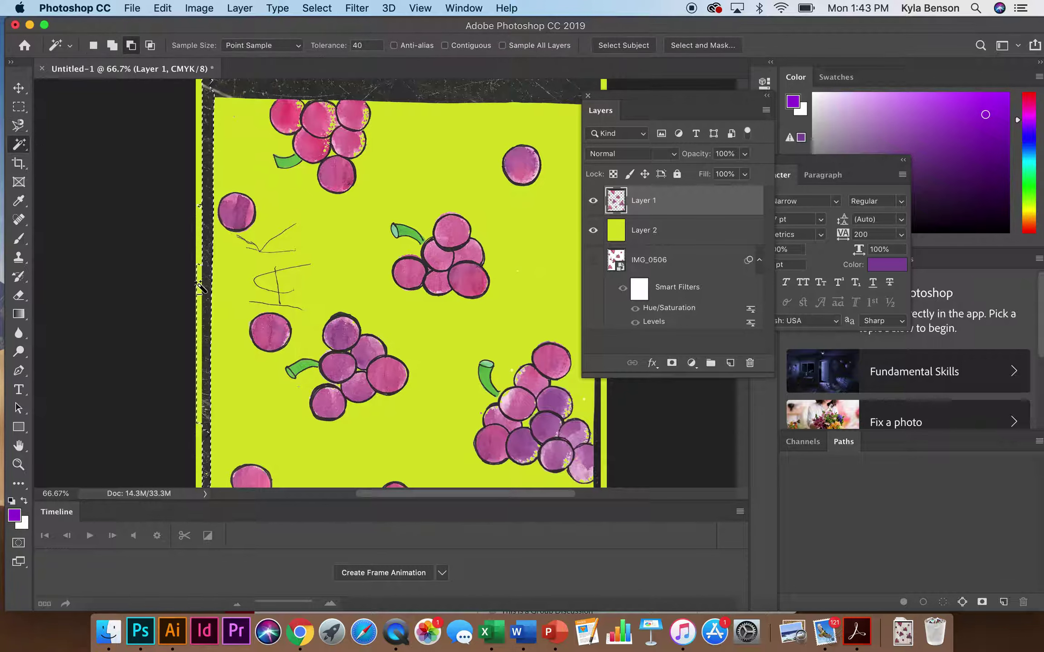
alt+click(201, 287)
alt+click(203, 312)
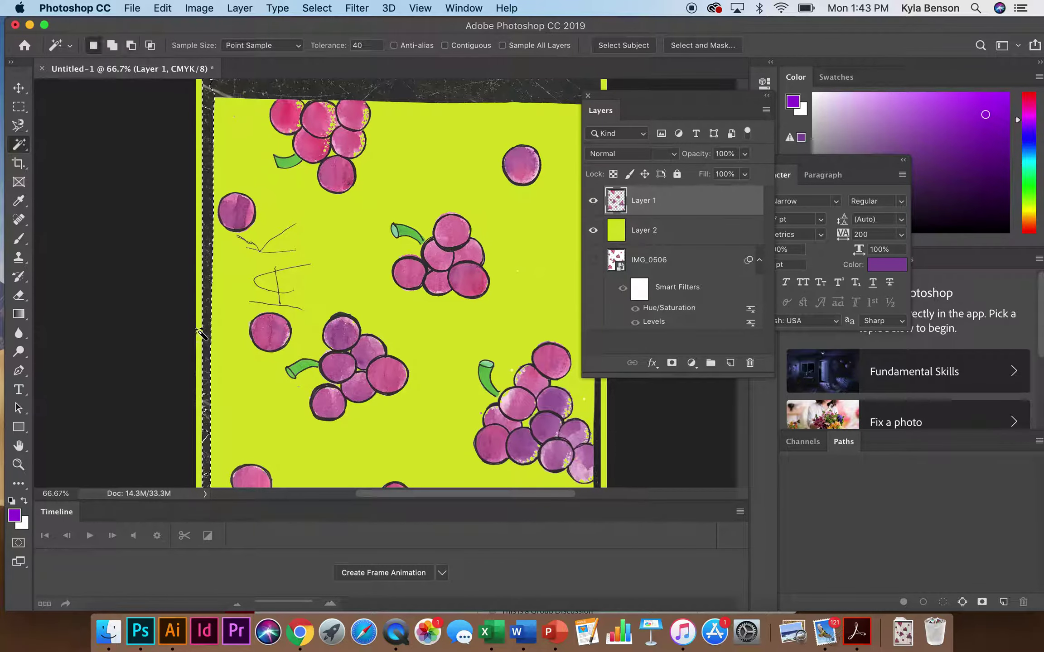
scroll(200, 333, down, 3)
scroll(200, 333, down, 5)
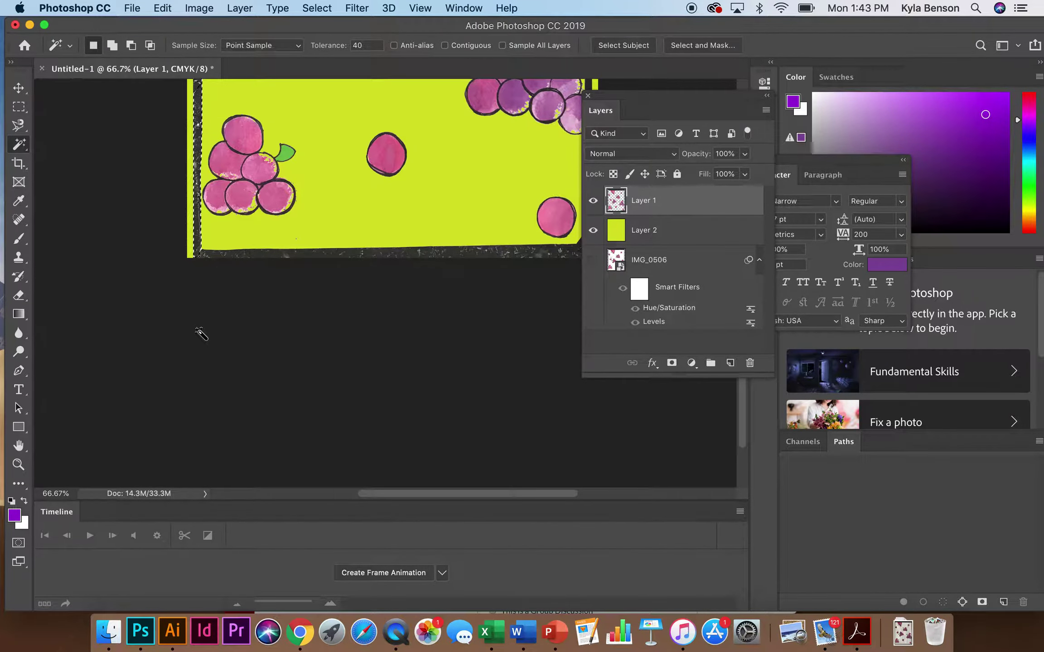
Delete the selected dark photo border strip along the drawing's left edge from Layer 1 and clear the selection
scroll(201, 333, up, 10)
scroll(201, 335, up, 1)
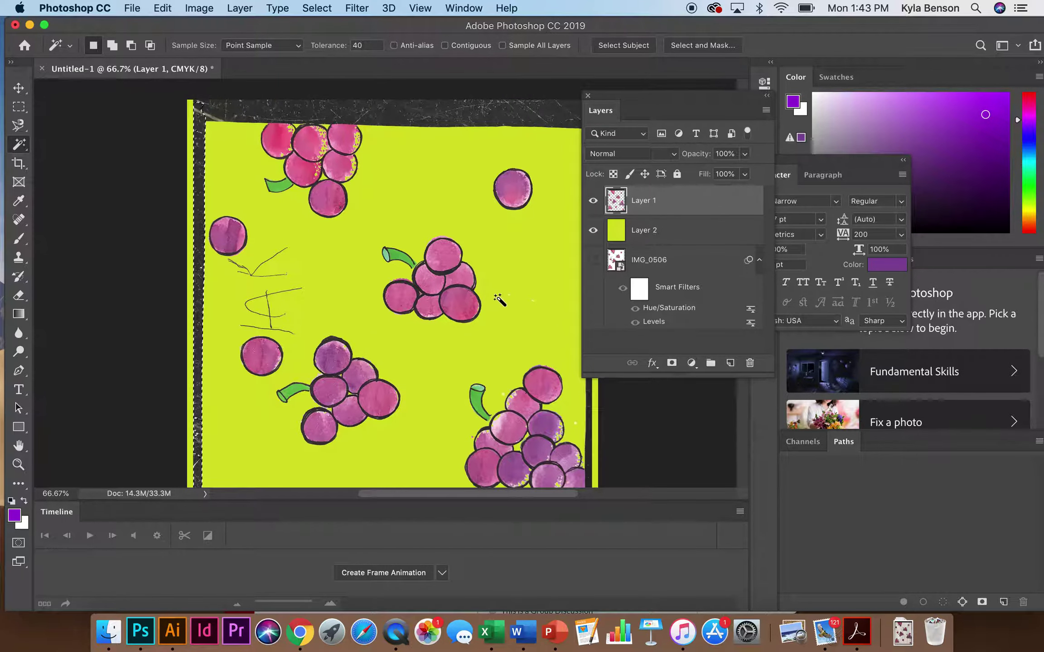
key(BackSpace)
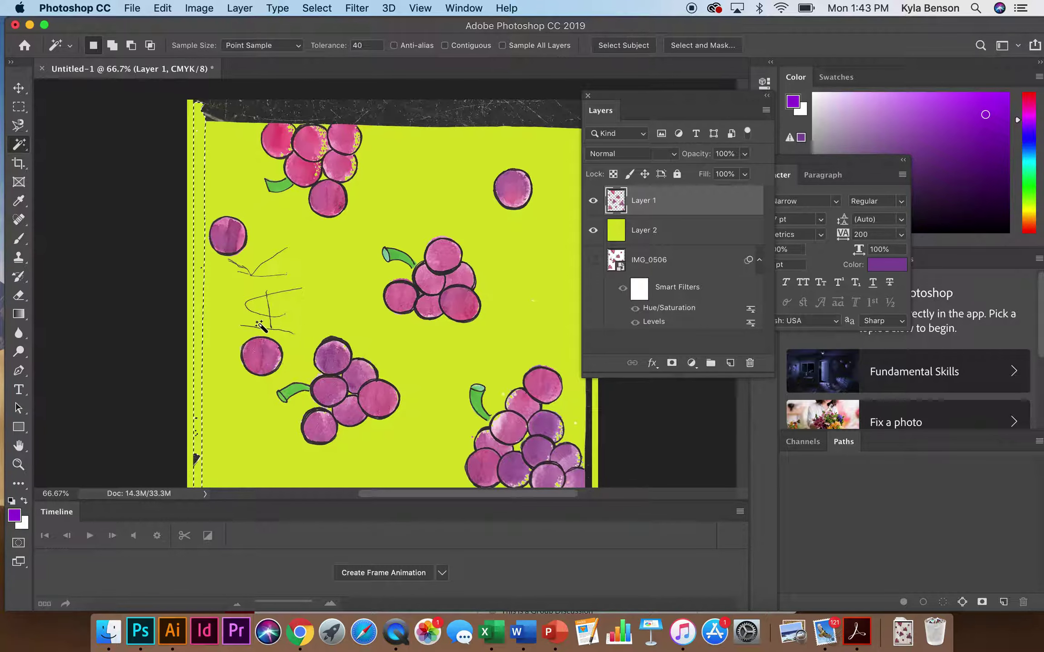
key(super+d)
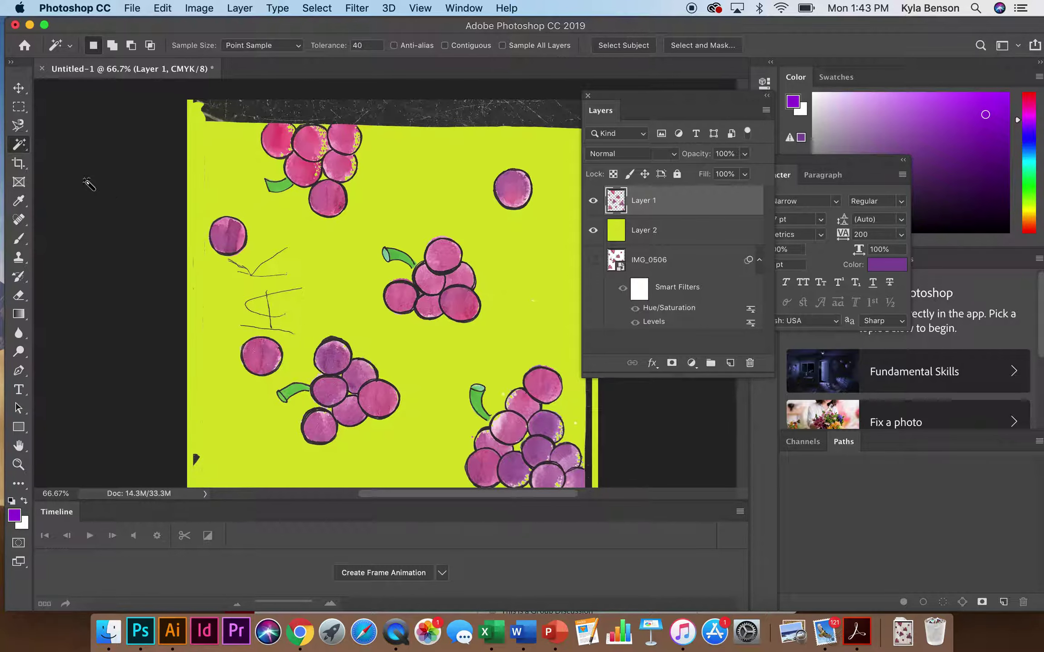
Select the dark photo border along the drawing's top edge with the Rectangular Marquee and delete it from Layer 1
click(19, 109)
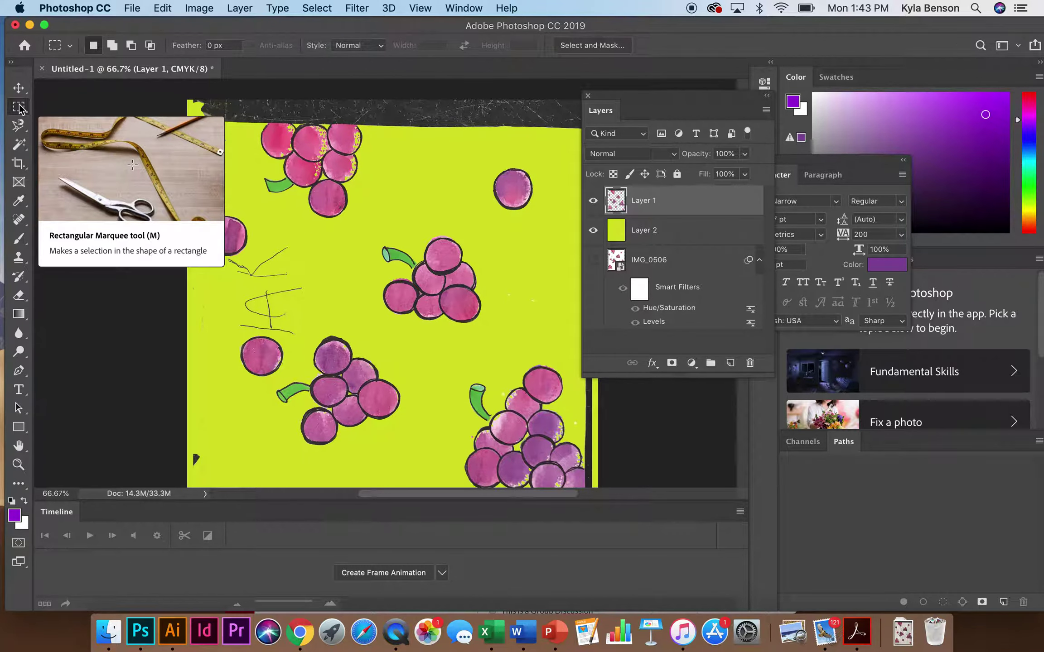
drag(181, 94, 653, 123)
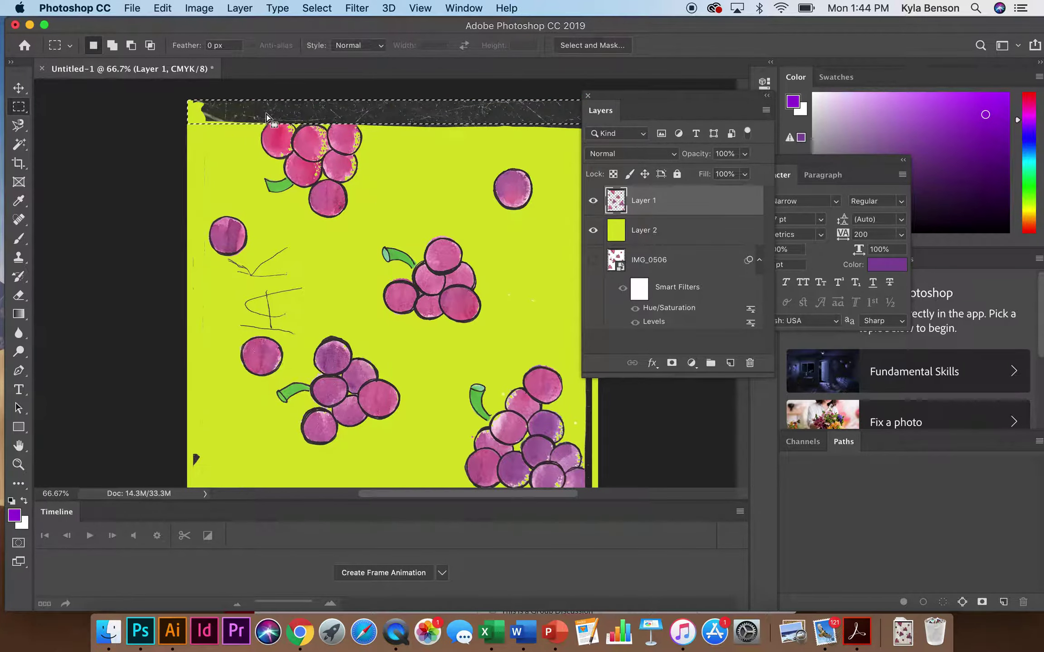
key(BackSpace)
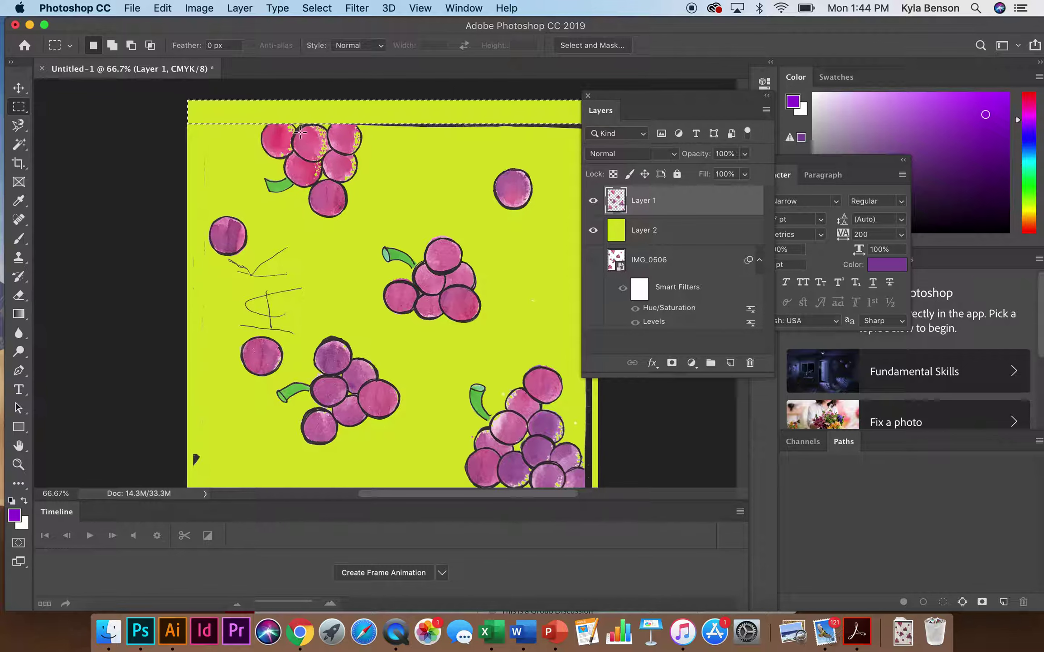
Lasso the remaining slanted dark border from the top grape cluster to the upper-right corner, delete it and deselect
scroll(301, 131, right, 5)
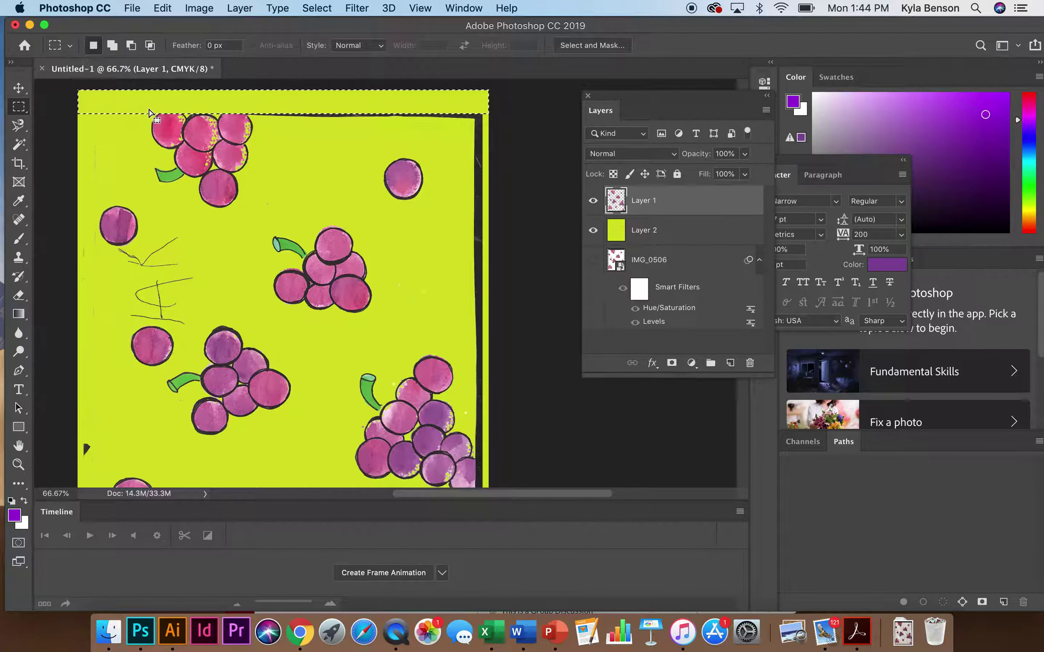
right_click(18, 125)
click(63, 121)
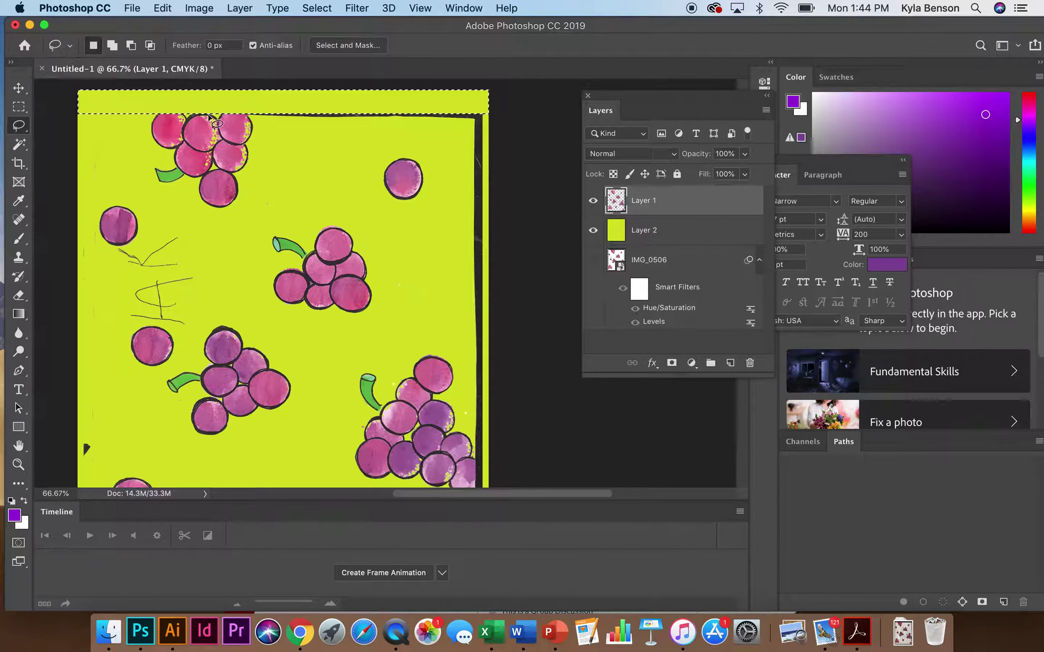
drag(243, 105, 251, 117)
mouse_move(247, 105)
mouse_down()
mouse_move(447, 144)
mouse_move(513, 119)
mouse_move(449, 97)
mouse_move(352, 118)
mouse_move(252, 104)
mouse_up()
key(BackSpace)
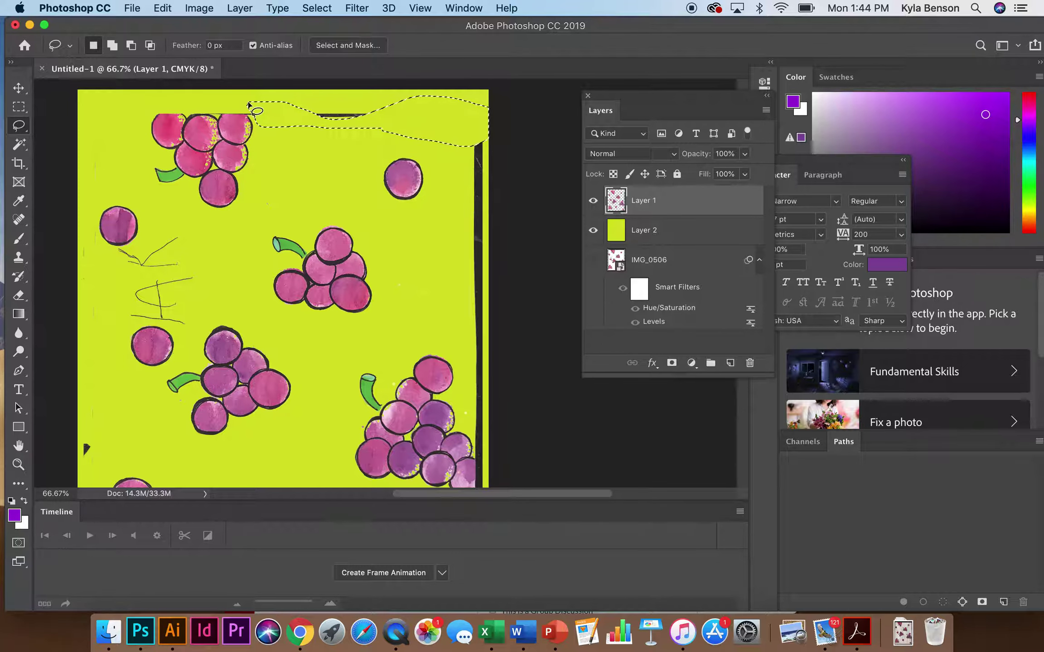
key(super+d)
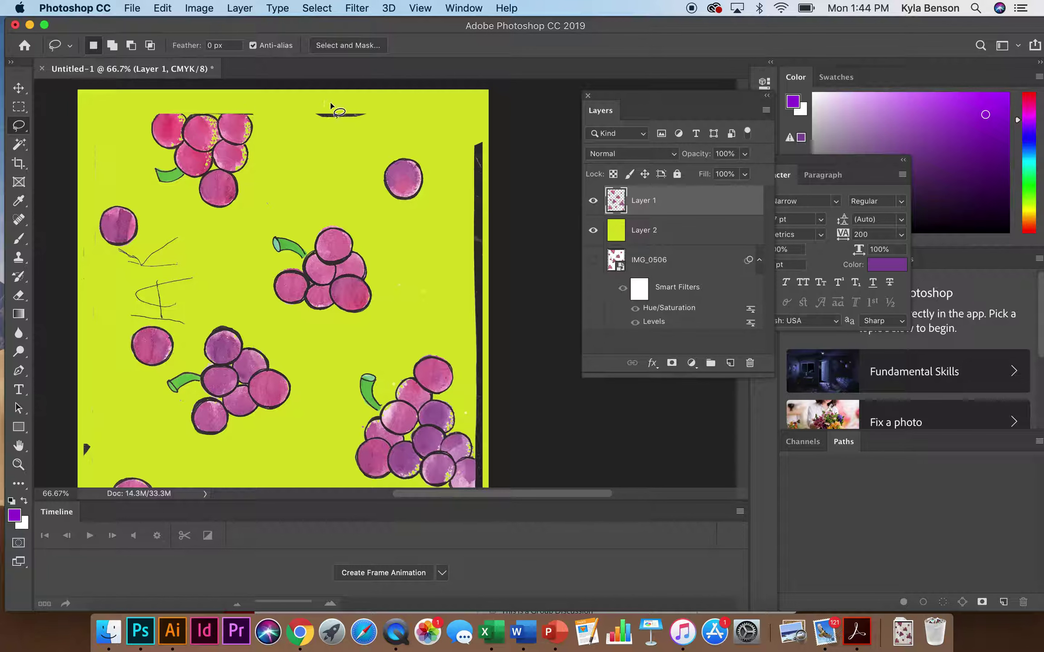
Delete the leftover dark sliver near the drawing's top edge and the dark border strip along its right edge using rectangular selections
click(18, 108)
drag(306, 105, 394, 128)
drag(467, 133, 550, 426)
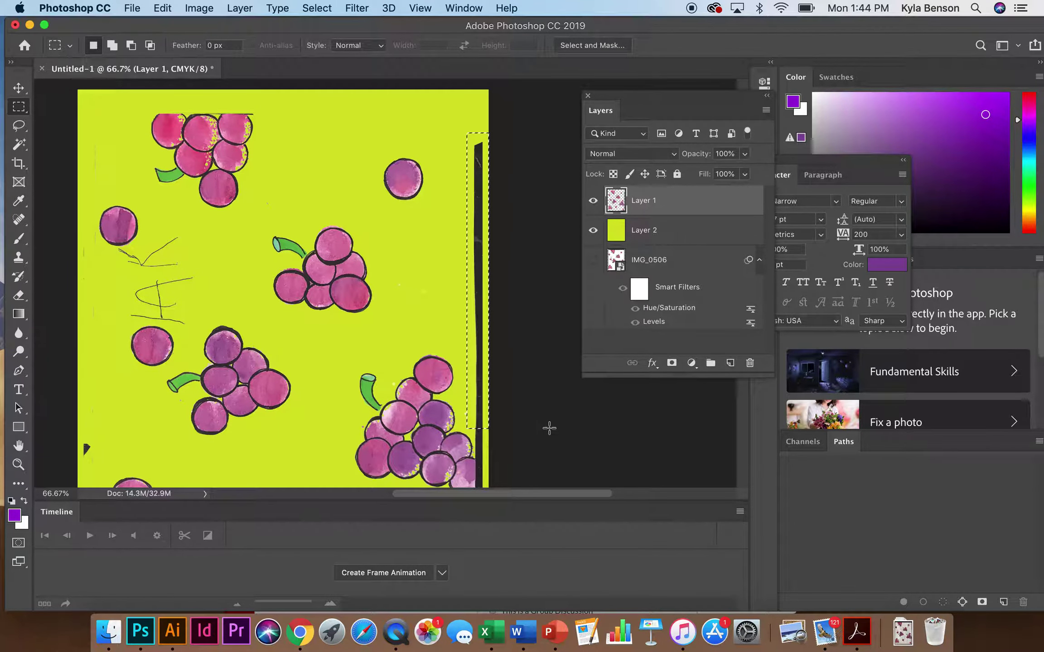
scroll(523, 409, down, 5)
click(474, 172)
drag(474, 173, 526, 424)
Select the dark border along the drawing's bottom edge with the Rectangular Marquee, delete it and deselect
click(76, 361)
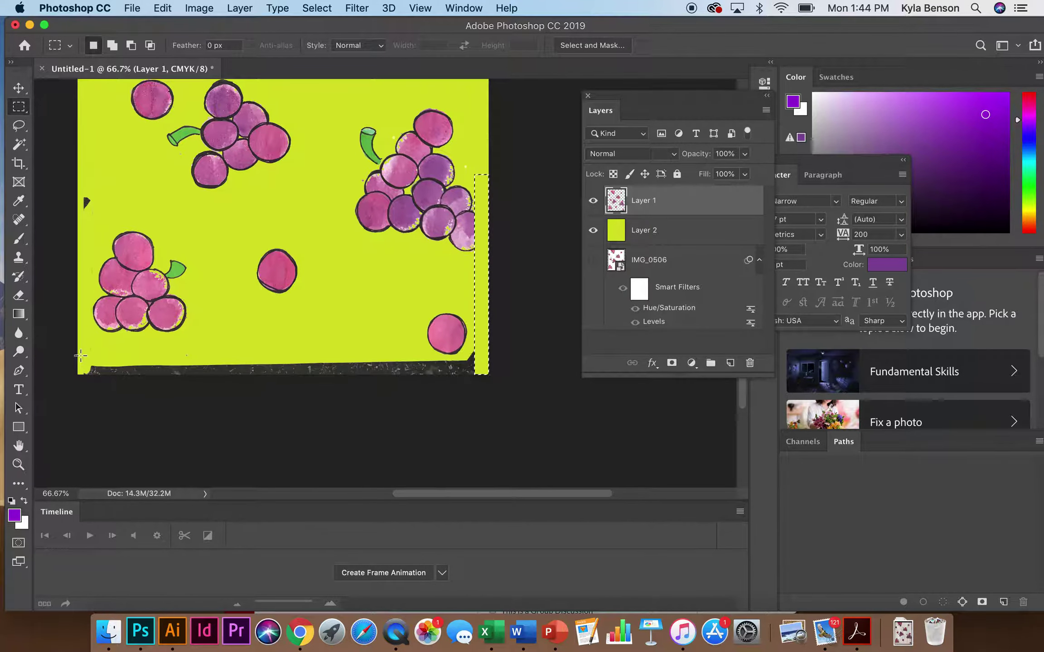
drag(76, 362, 610, 417)
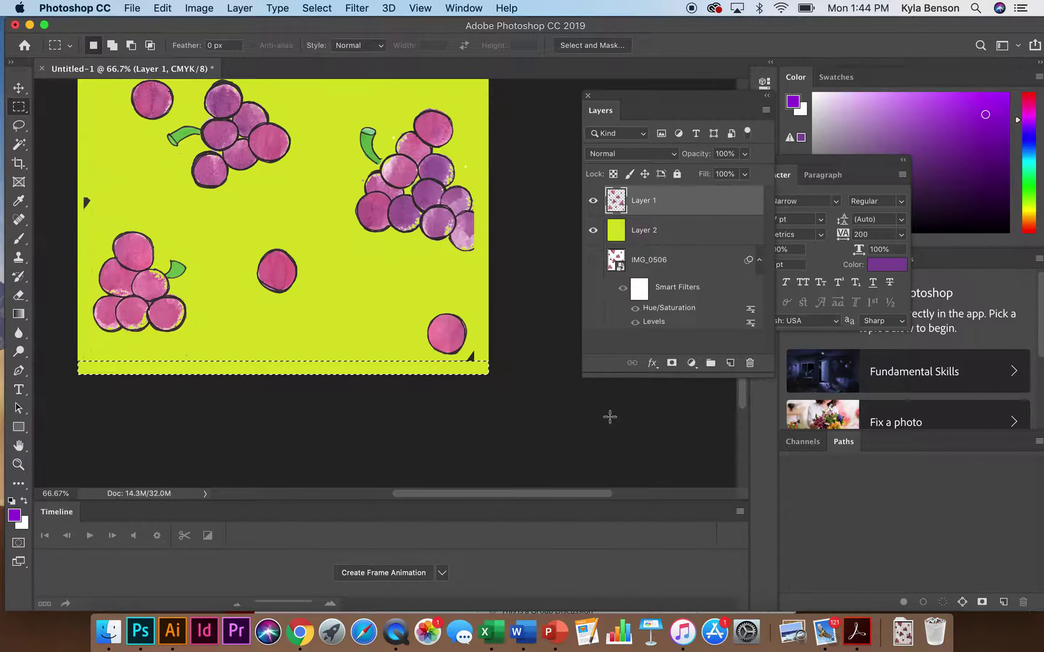
click(448, 294)
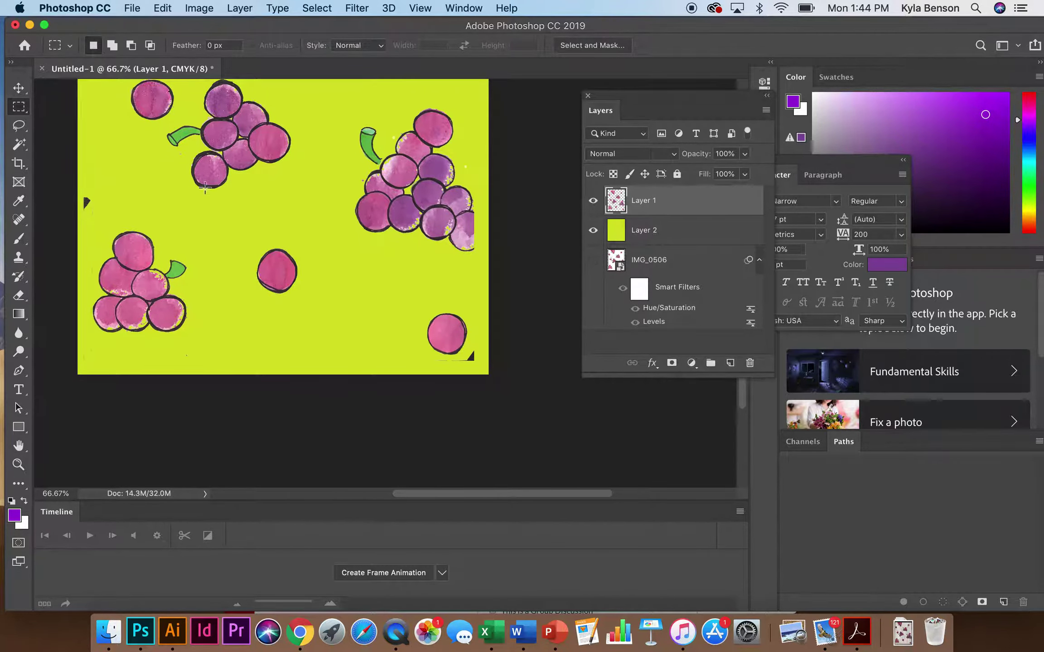
Lasso and delete the dark remnants in the drawing's lower-right corner and along its left edge
click(19, 126)
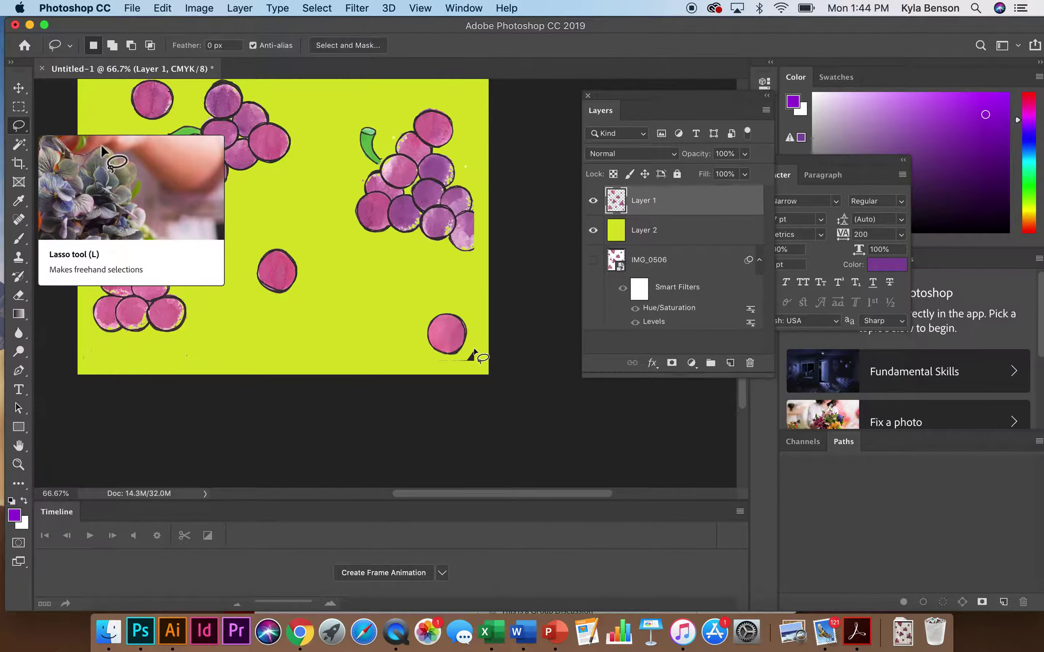
mouse_move(471, 336)
mouse_down()
mouse_move(466, 353)
mouse_move(436, 367)
mouse_move(478, 357)
mouse_move(472, 344)
mouse_up()
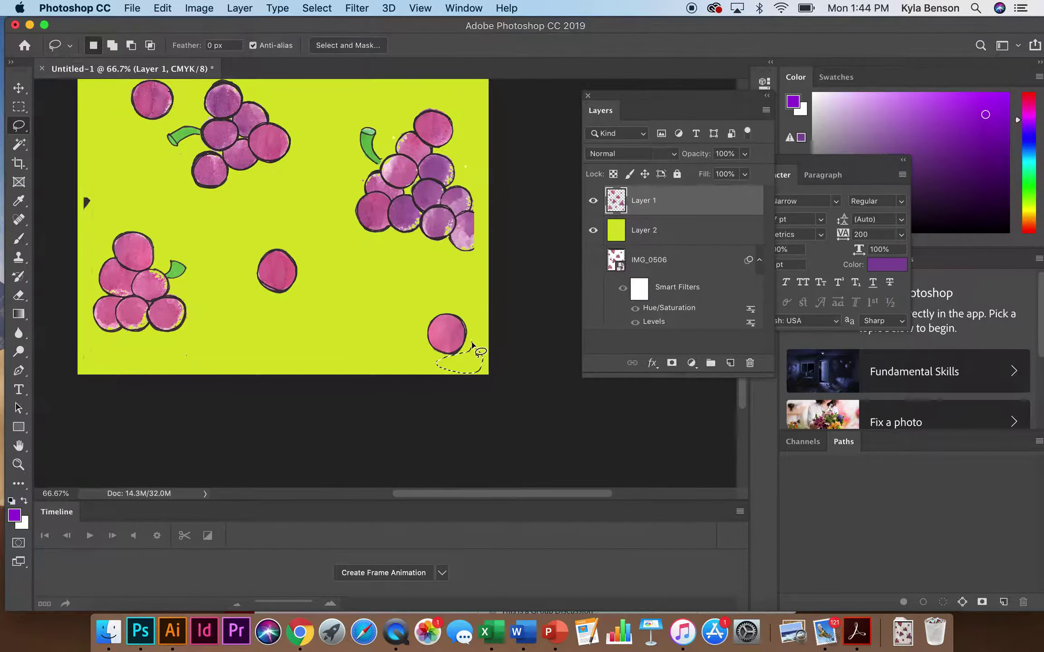
scroll(352, 326, left, 3)
scroll(352, 326, up, 3)
click(159, 231)
mouse_move(159, 231)
mouse_down()
mouse_move(130, 236)
mouse_move(130, 279)
mouse_move(160, 270)
mouse_move(155, 222)
mouse_up()
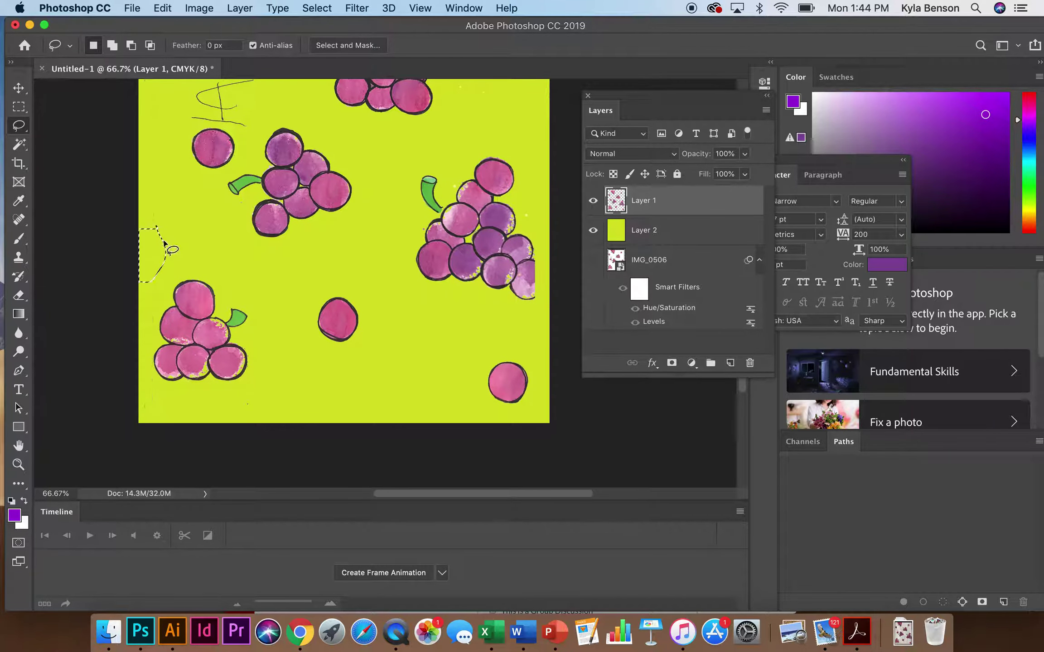
Lasso and delete the faint marks on the left edge and the handwritten lines between the two left single grapes
scroll(157, 227, up, 5)
mouse_move(142, 159)
mouse_down()
mouse_move(139, 249)
mouse_move(153, 333)
mouse_move(163, 177)
mouse_move(154, 151)
mouse_move(138, 153)
mouse_move(141, 166)
mouse_up()
scroll(130, 152, up, 4)
click(213, 236)
mouse_move(207, 245)
mouse_down()
mouse_move(169, 262)
mouse_move(169, 296)
mouse_move(180, 328)
mouse_move(213, 330)
mouse_up()
click(219, 234)
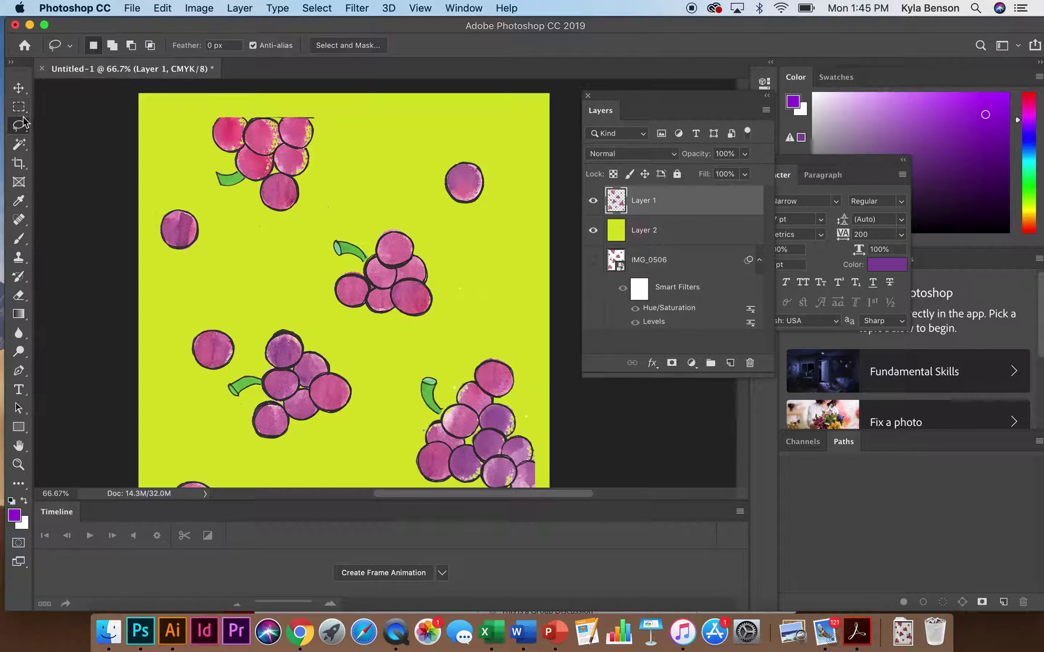
Set the Eraser to 44 px and erase the leftover dark line along the top grape cluster's upper edge
click(19, 297)
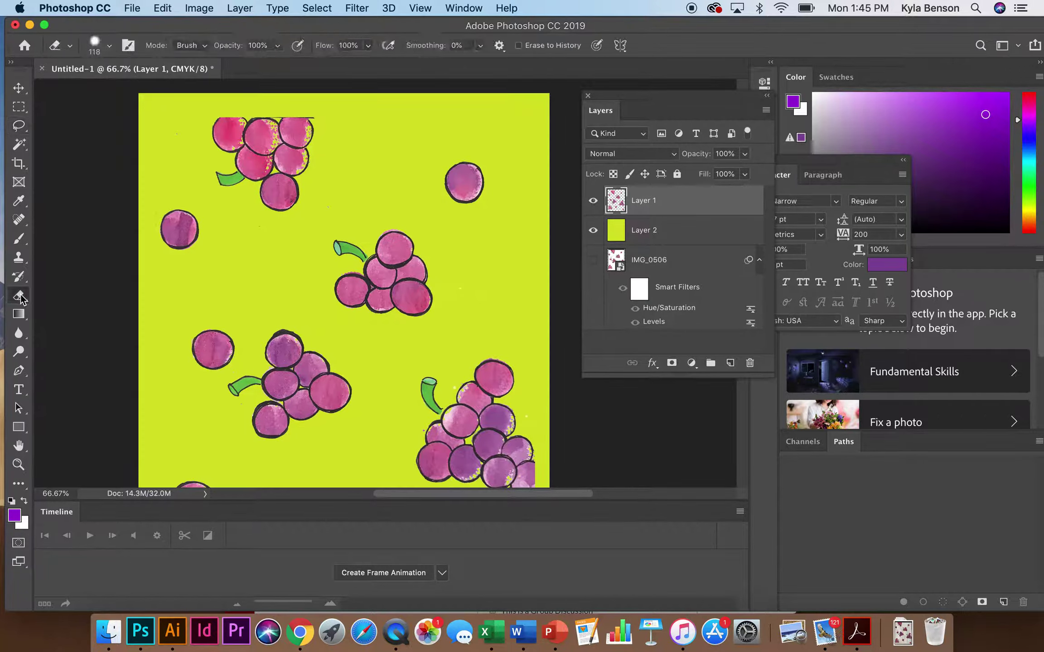
click(108, 46)
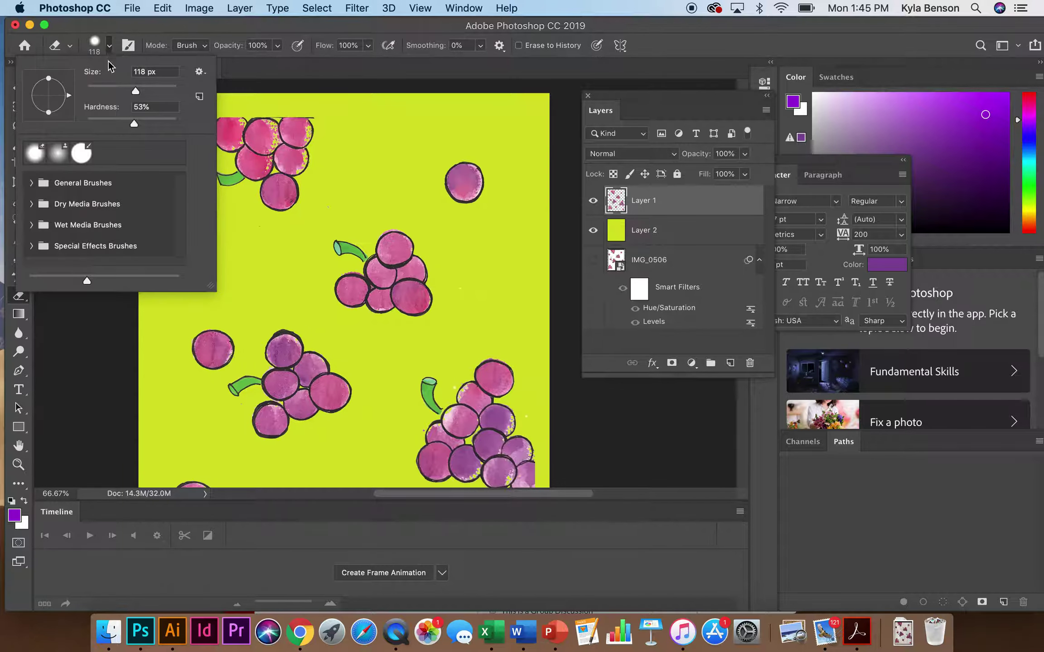
mouse_move(128, 94)
mouse_down()
mouse_move(106, 92)
mouse_move(249, 134)
mouse_up()
click(312, 114)
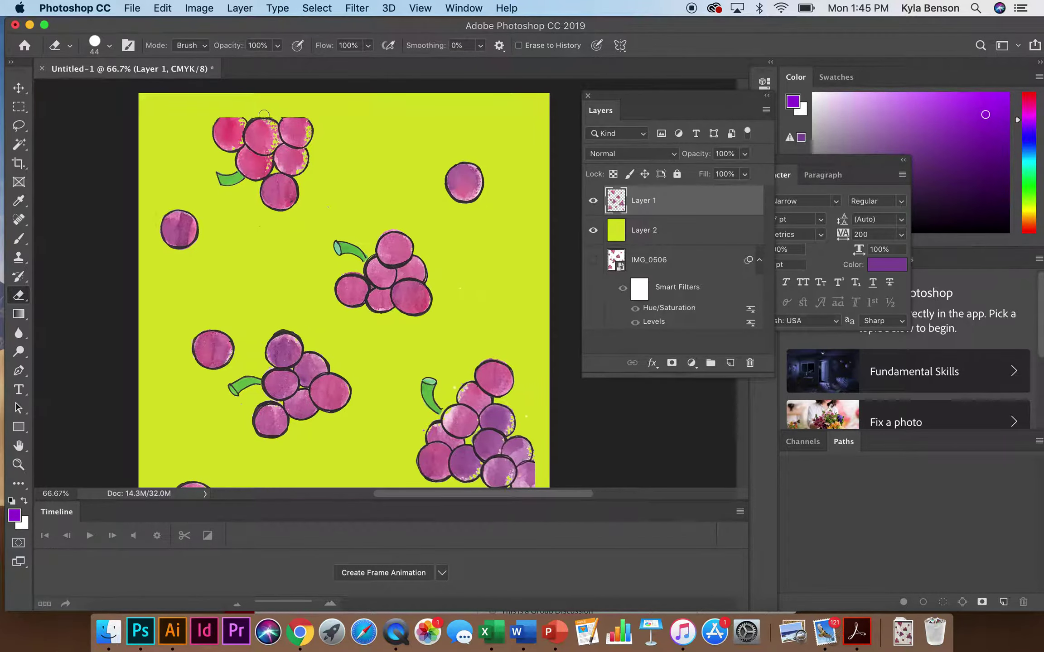
click(247, 113)
Erase the stray specks around the lower-left grape cluster and in the open areas of the drawing's left side
scroll(436, 220, down, 5)
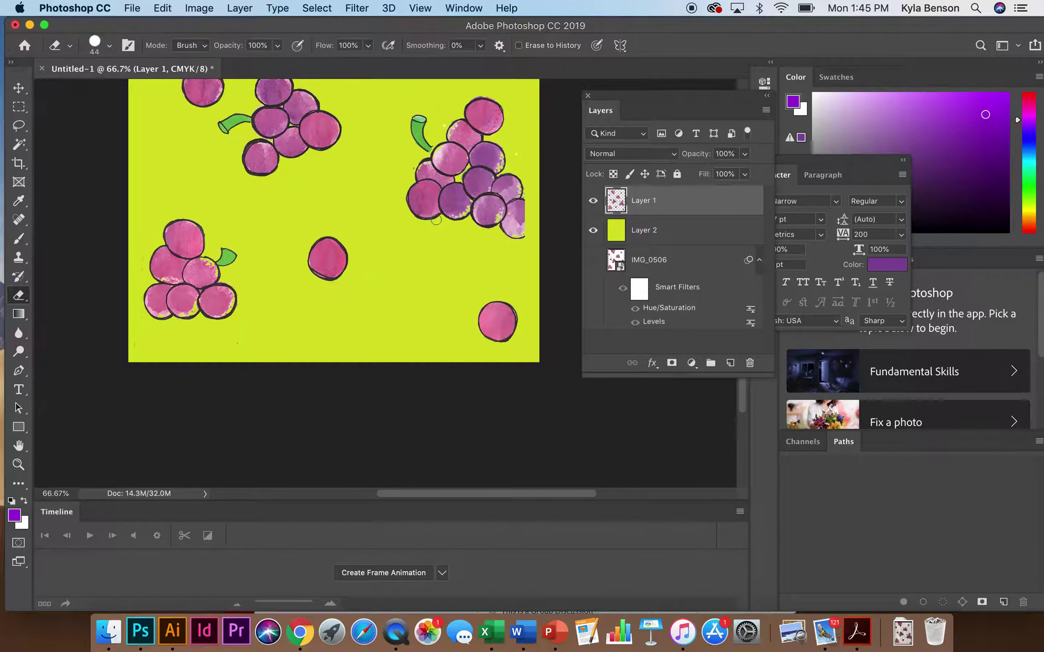
scroll(436, 221, up, 5)
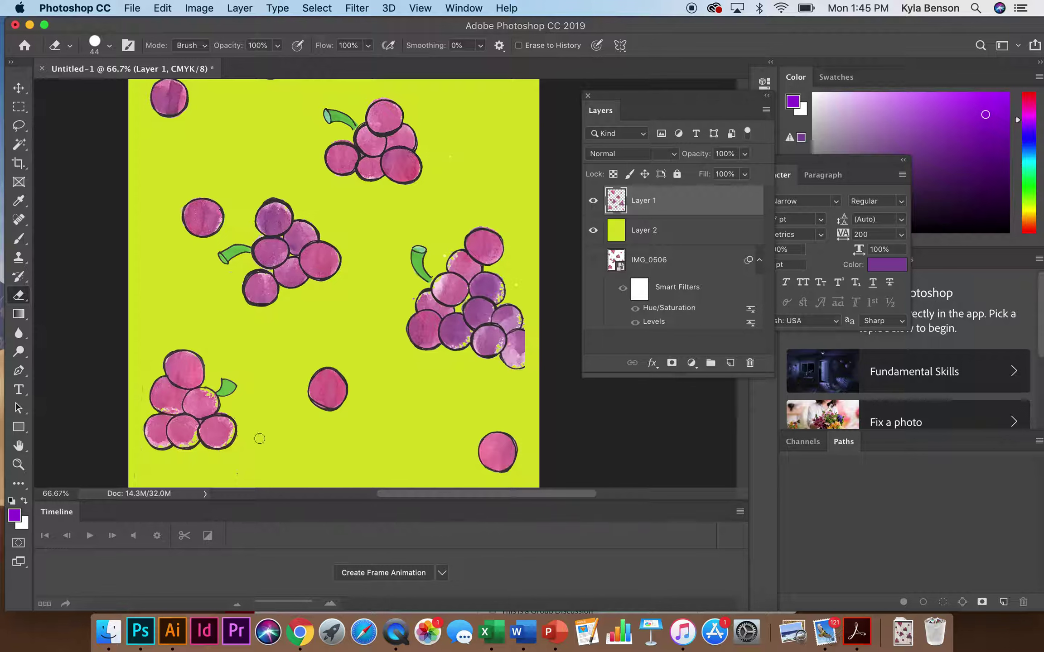
mouse_move(143, 362)
mouse_down()
mouse_move(143, 453)
mouse_move(128, 493)
mouse_move(132, 479)
mouse_move(185, 492)
mouse_move(136, 463)
mouse_move(248, 468)
mouse_up()
drag(194, 264, 233, 273)
scroll(232, 273, up, 5)
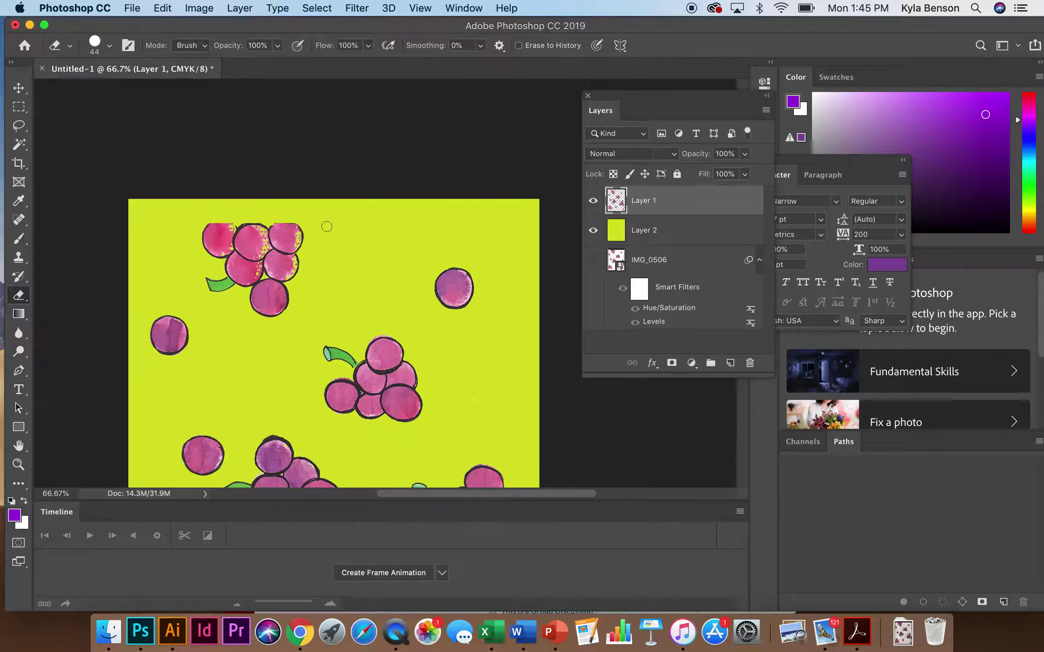
click(165, 175)
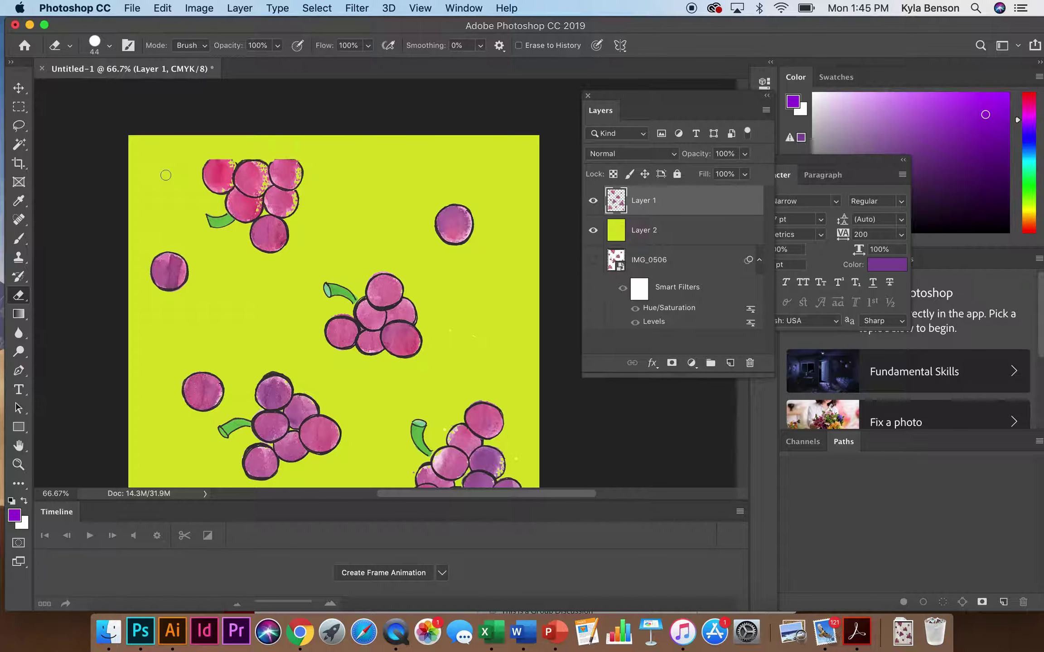
Examine the whole drawing for leftover specks and grapes cut off at the former border
scroll(234, 293, down, 3)
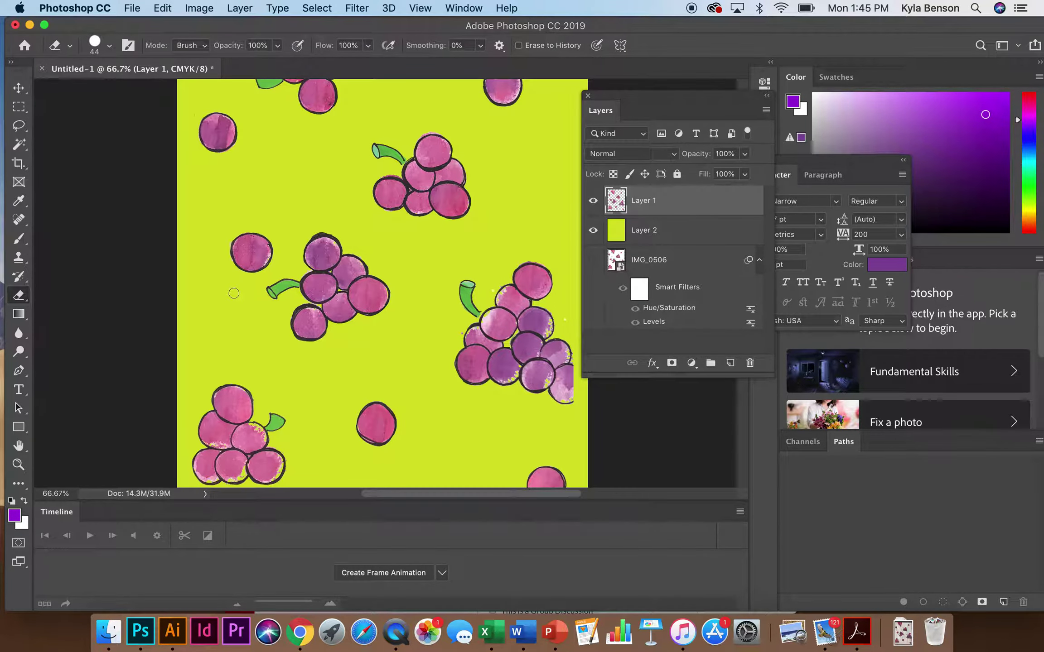
scroll(234, 293, right, 1)
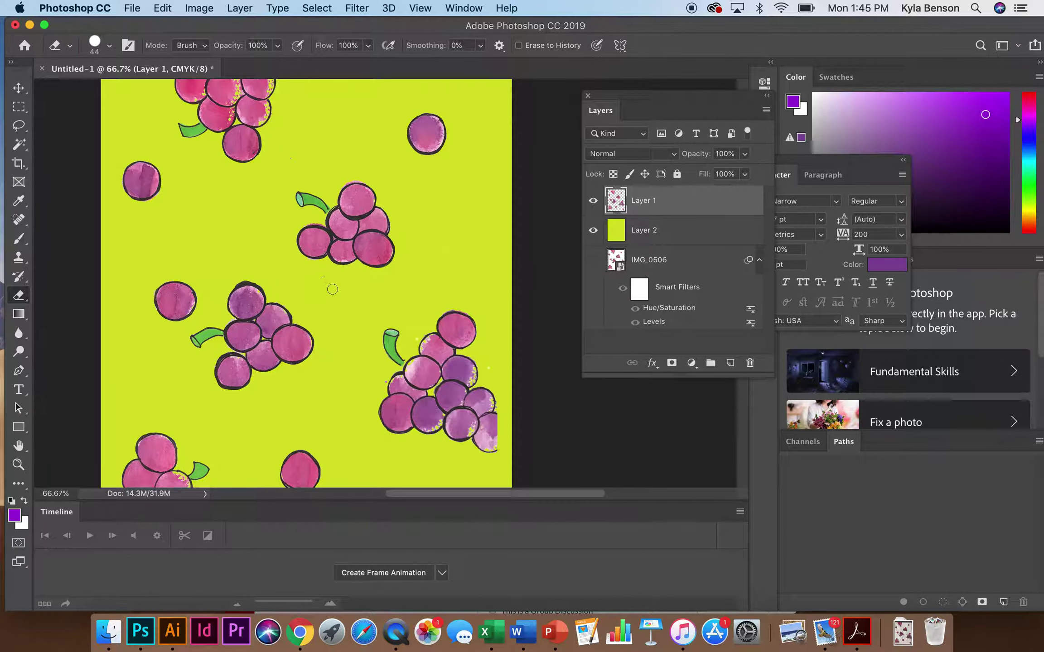
scroll(333, 288, up, 7)
scroll(326, 282, left, 1)
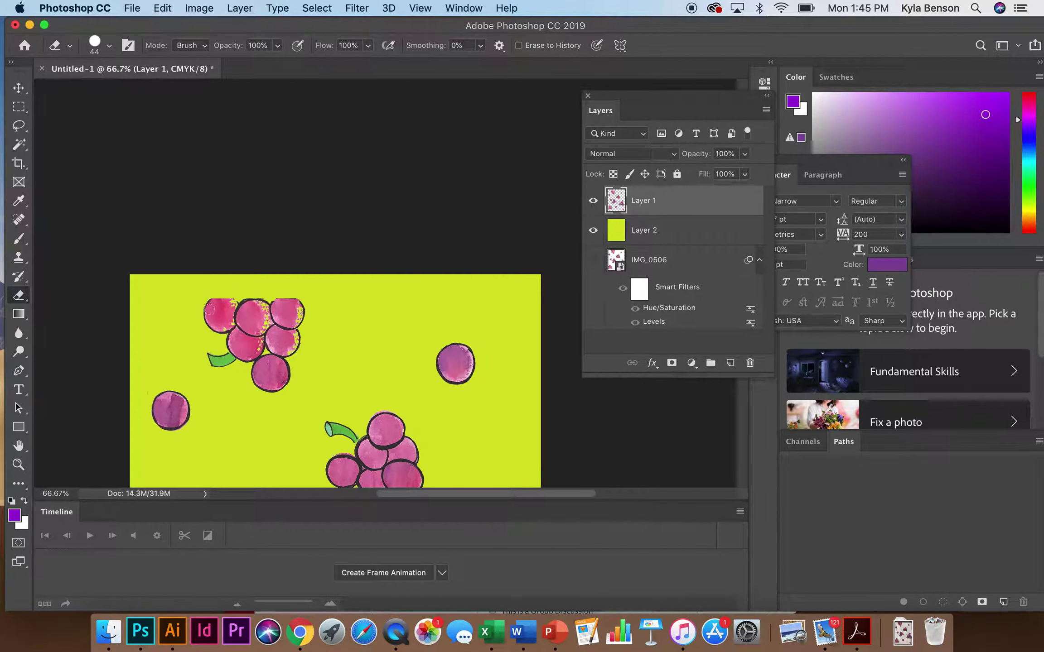
scroll(287, 315, down, 8)
scroll(287, 315, right, 3)
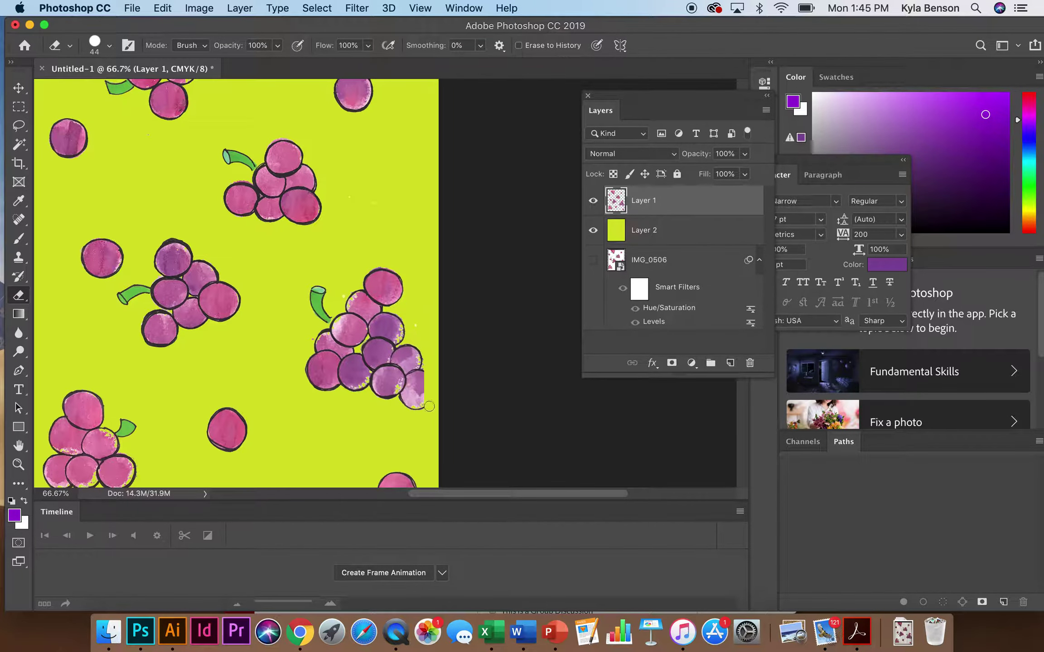
scroll(436, 397, down, 2)
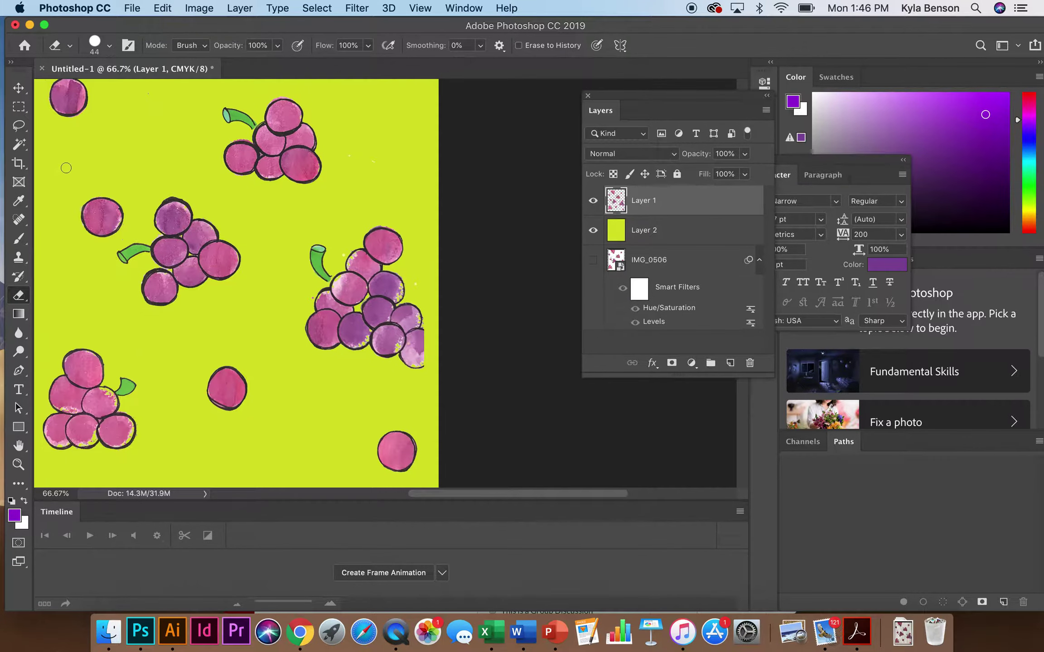
click(163, 8)
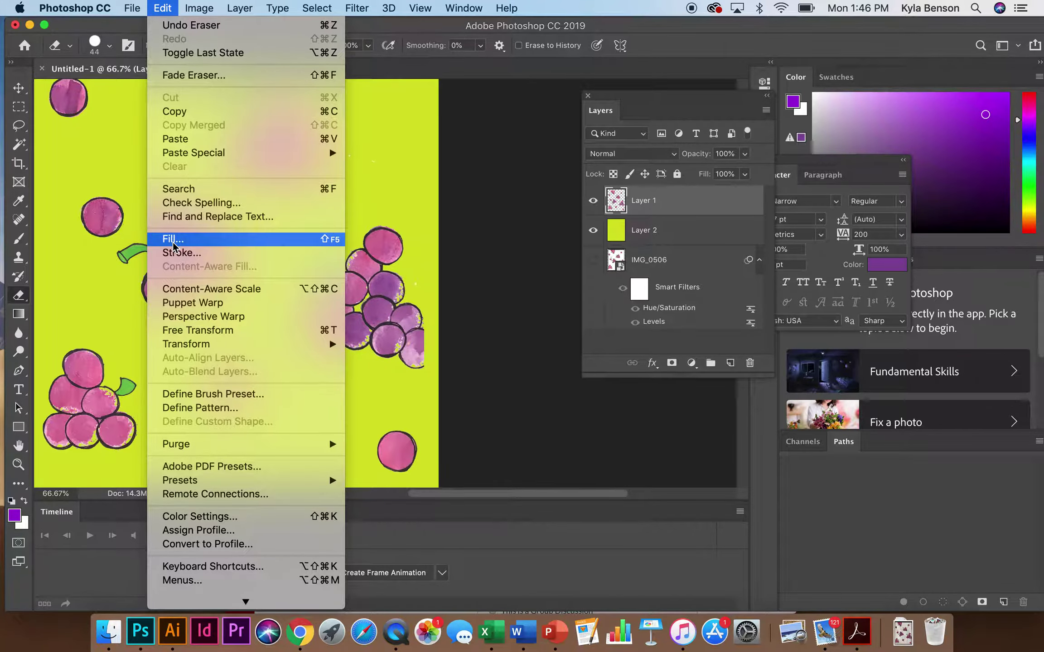
click(162, 7)
Lasso the missing edge of the cut-off grape in the right-hand cluster, overlapping the existing grape, and hide Layer 2
scroll(201, 143, right, 5)
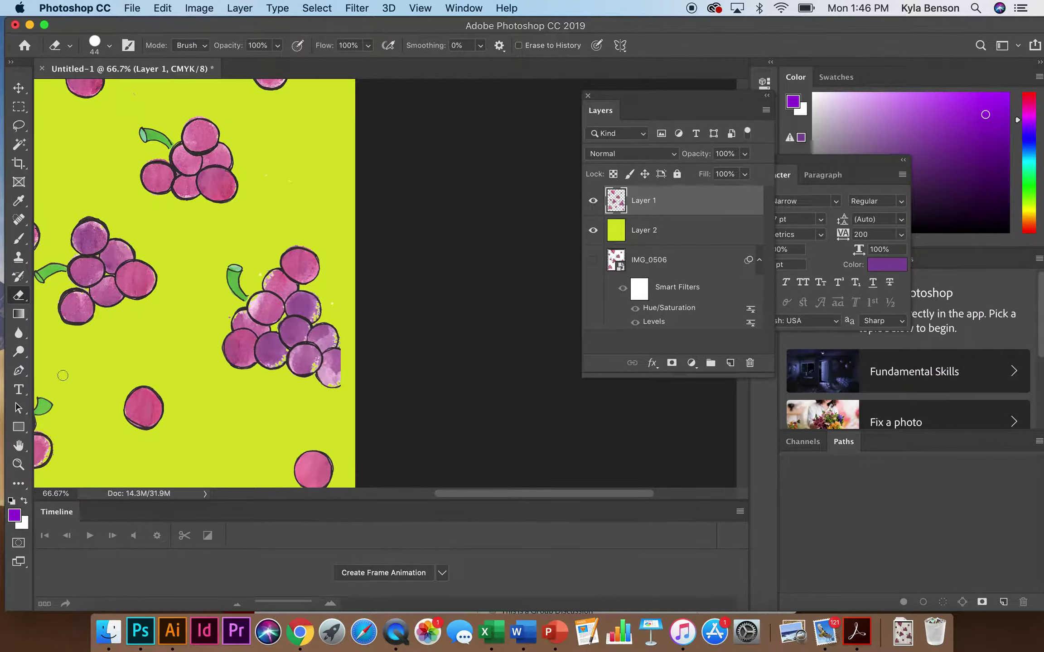
click(18, 464)
drag(326, 345, 375, 377)
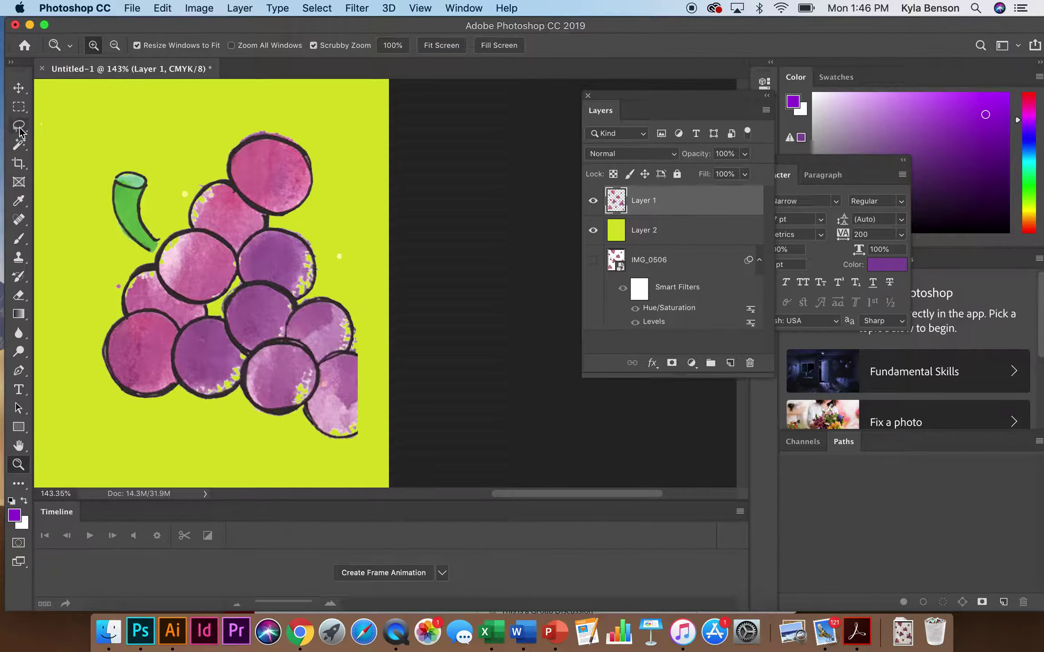
click(19, 109)
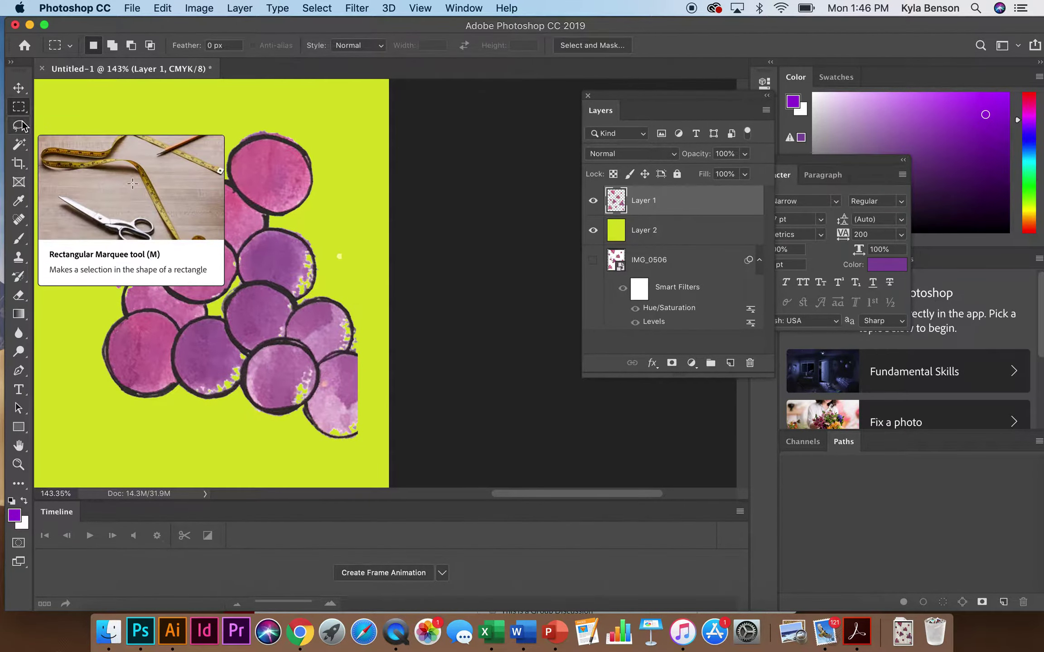
click(20, 125)
mouse_move(357, 355)
mouse_down()
mouse_move(380, 382)
mouse_move(384, 407)
mouse_move(353, 434)
mouse_move(326, 405)
mouse_move(330, 371)
mouse_move(358, 348)
mouse_up()
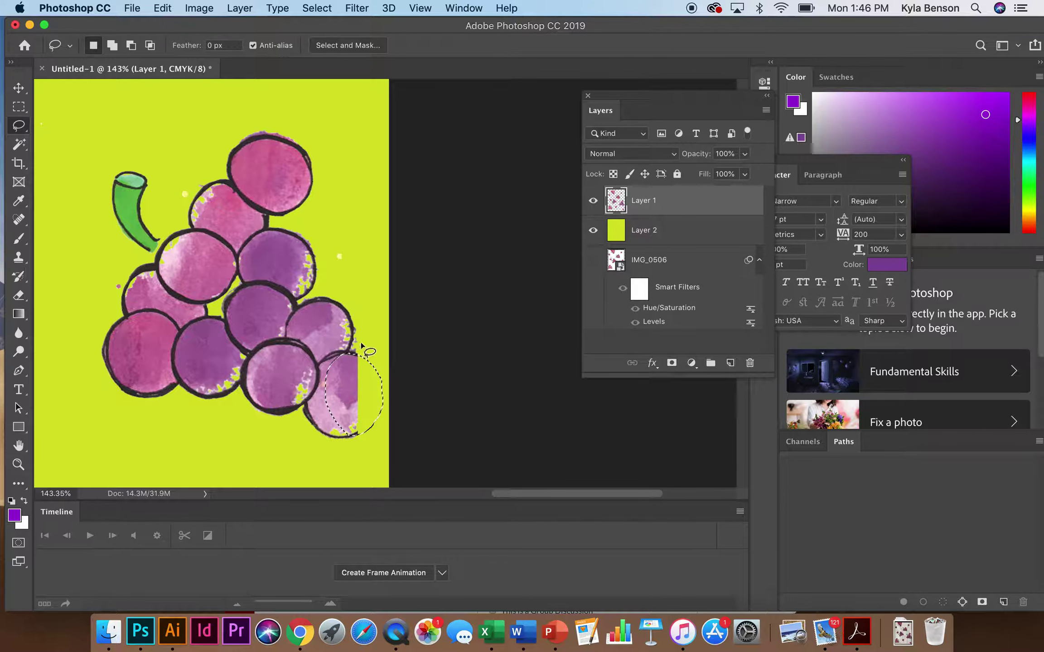
click(593, 231)
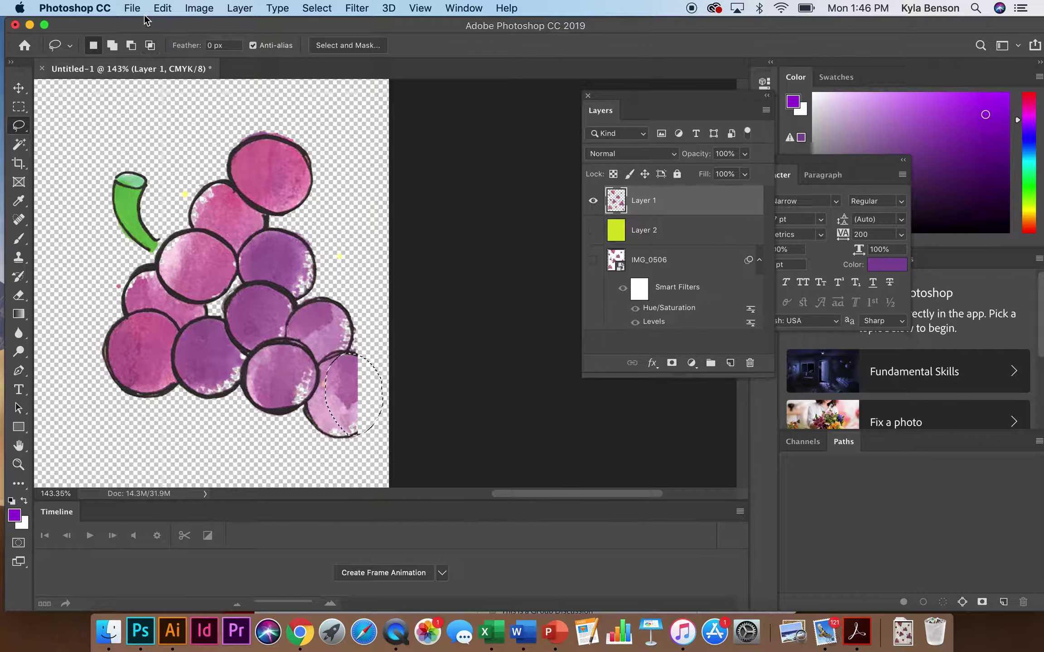
Rebuild the selected part of the grape with a Content-Aware fill, deselect, and erase the excess colour around its outer edge
click(161, 9)
click(190, 239)
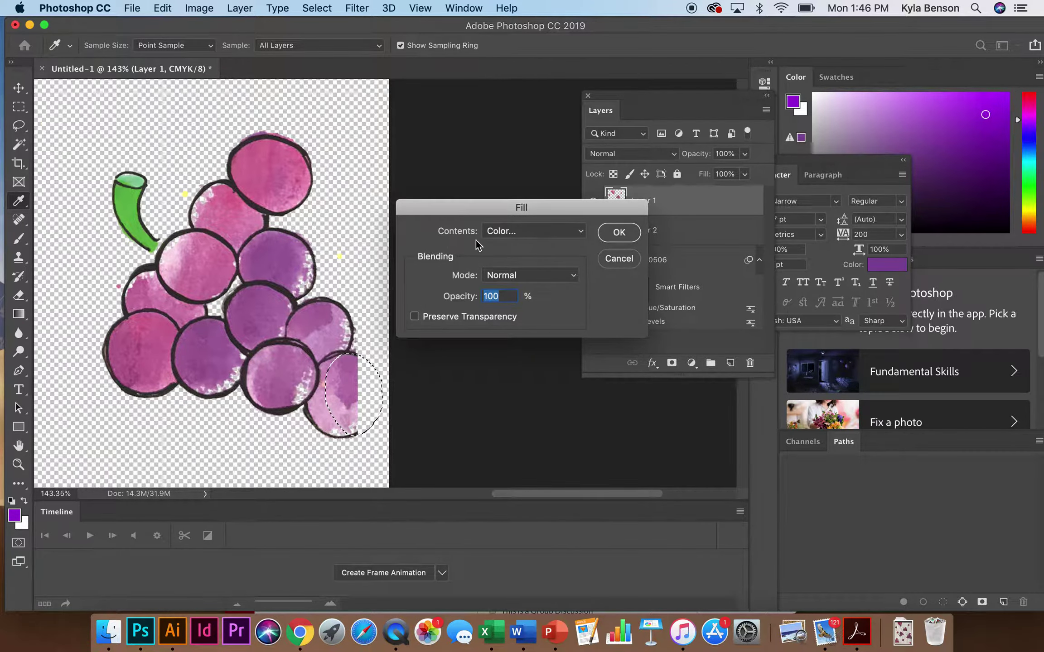
click(530, 232)
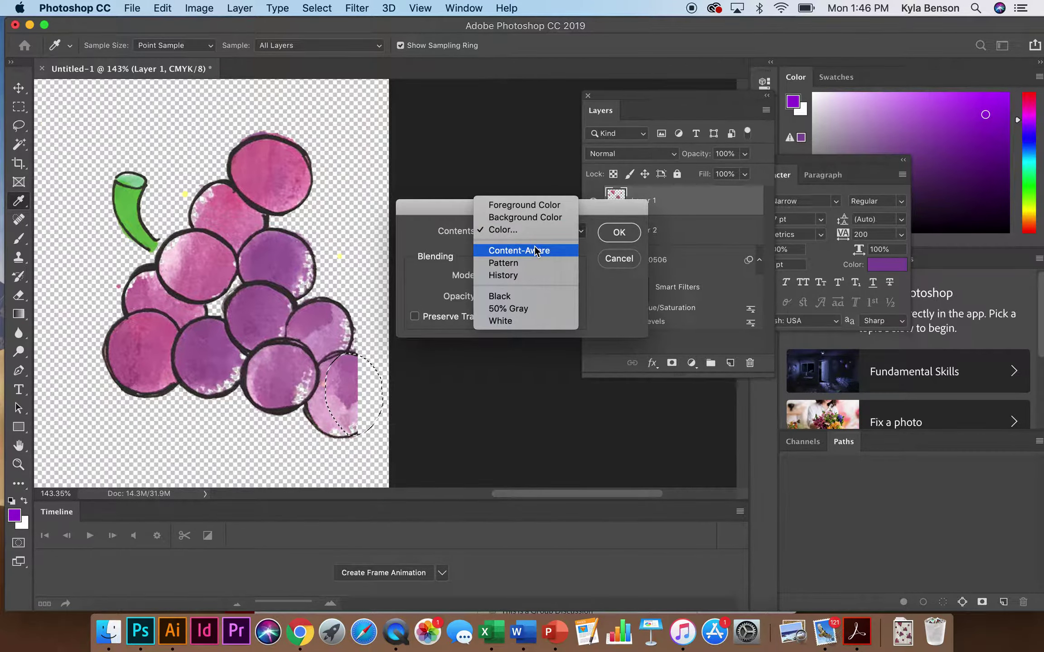
click(534, 249)
click(619, 232)
key(l)
key(super+d)
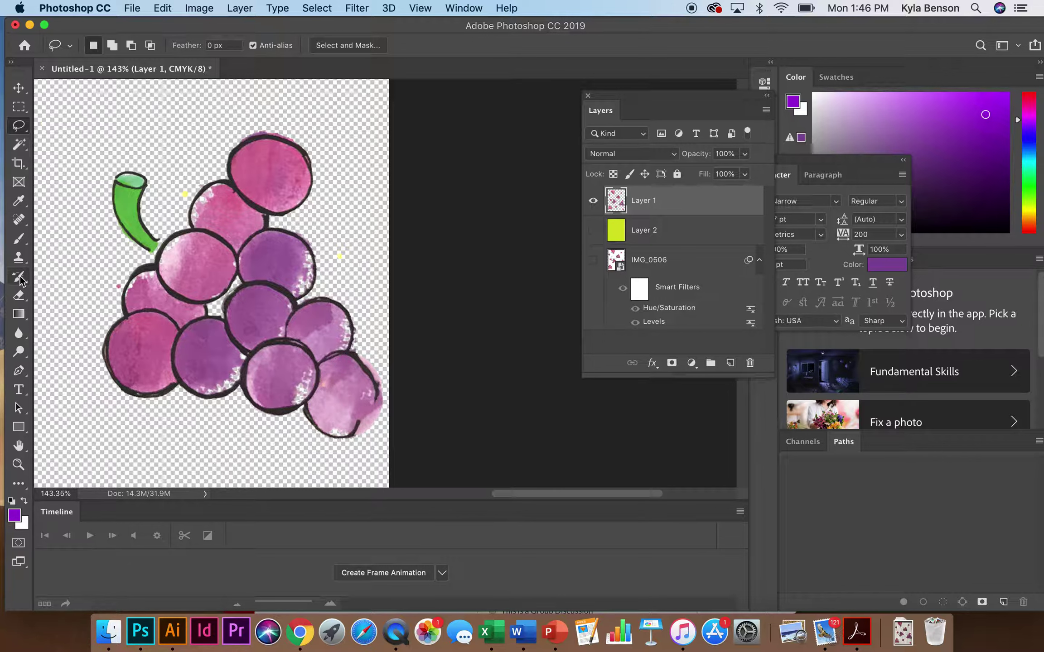
click(20, 301)
mouse_move(381, 436)
mouse_down()
mouse_move(372, 428)
mouse_move(391, 385)
mouse_move(375, 352)
mouse_up()
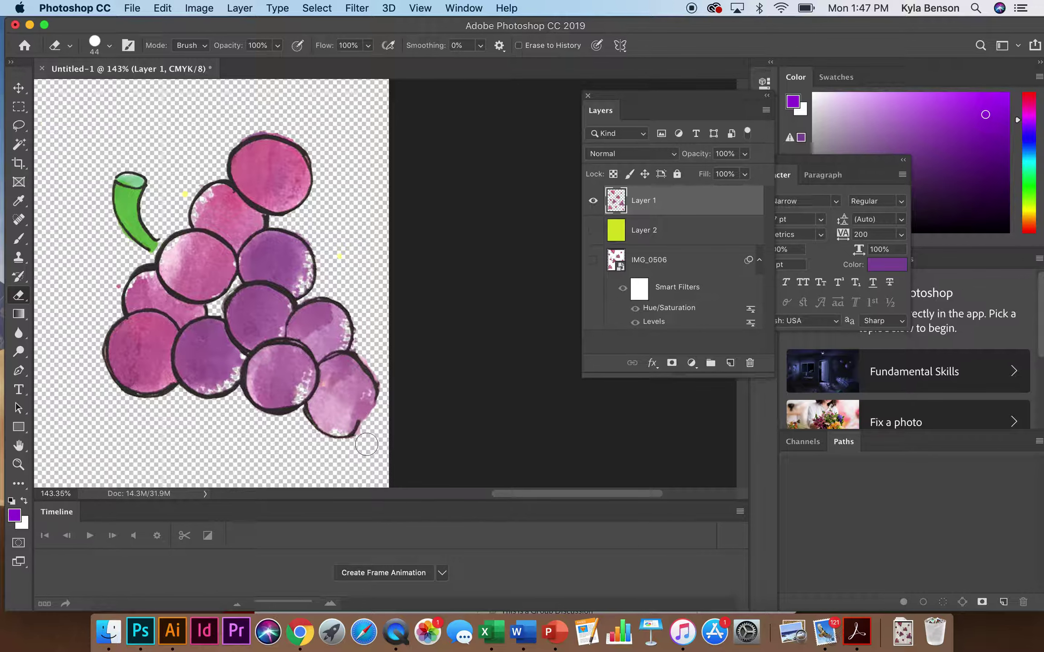
Choose the Clone Stamp tool to repair the flat-cut grapes of the cluster at the canvas's upper edge
scroll(329, 401, left, 5)
scroll(328, 401, up, 3)
scroll(328, 401, down, 5)
scroll(329, 401, up, 3)
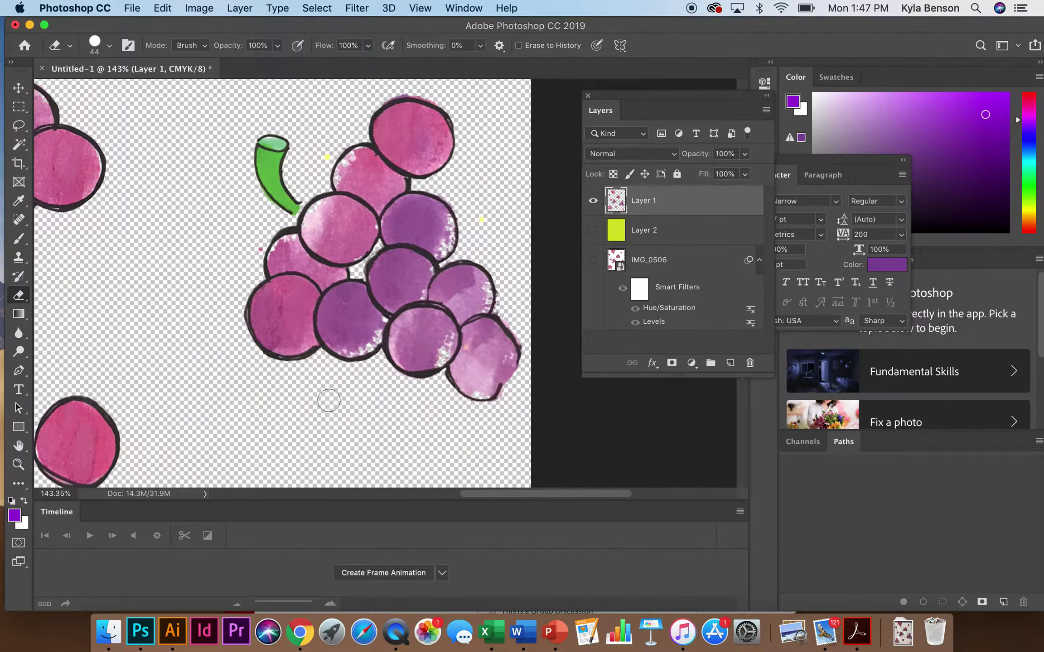
scroll(329, 401, left, 5)
scroll(328, 401, up, 8)
scroll(328, 401, left, 4)
scroll(328, 400, down, 2)
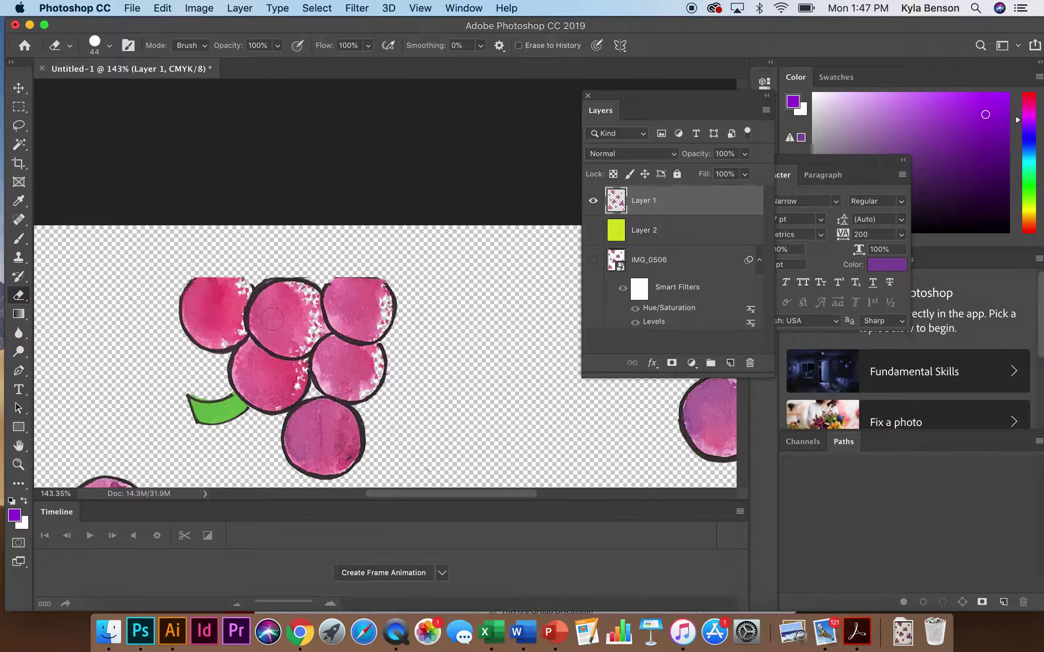
click(19, 259)
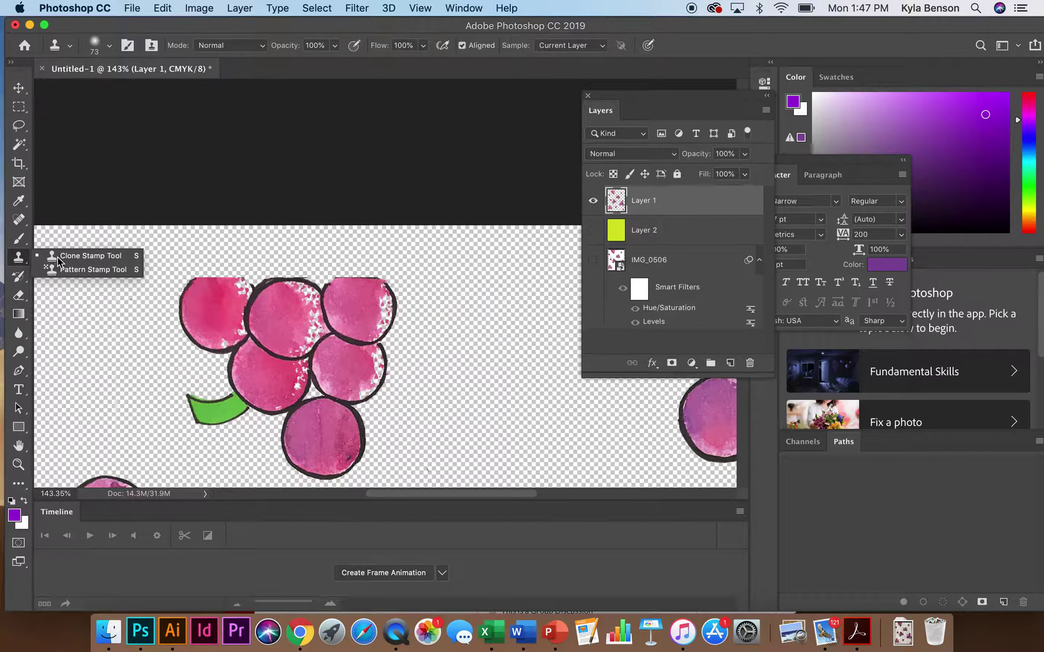
click(68, 257)
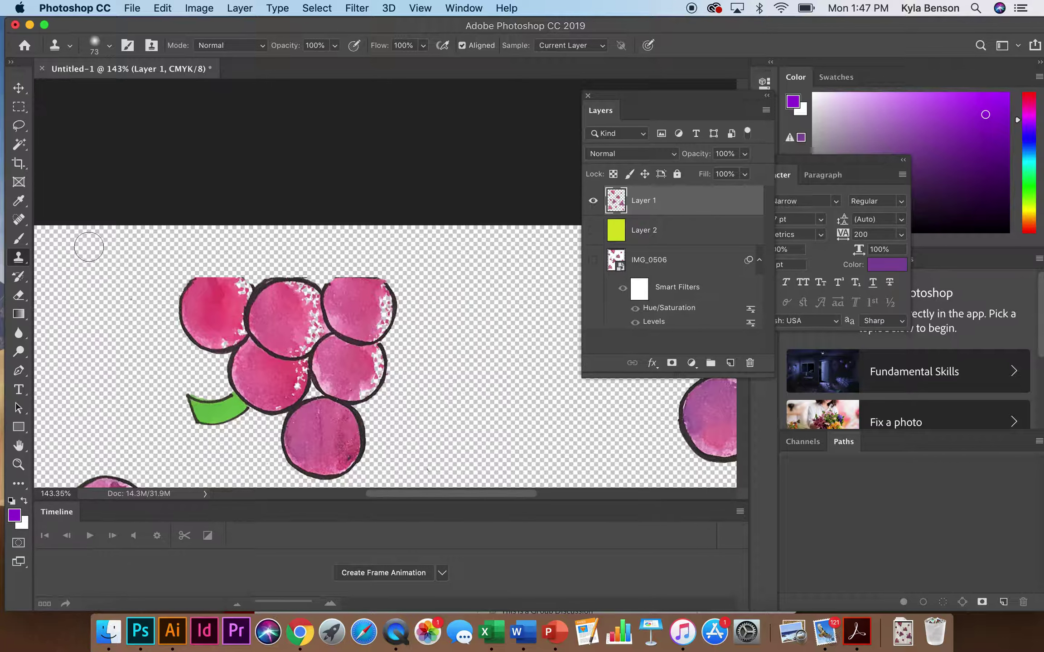
Try to extend the cluster's top-left grape upward with the soft 73 px Clone Stamp
alt+click(200, 314)
drag(201, 302, 210, 280)
key(super+z)
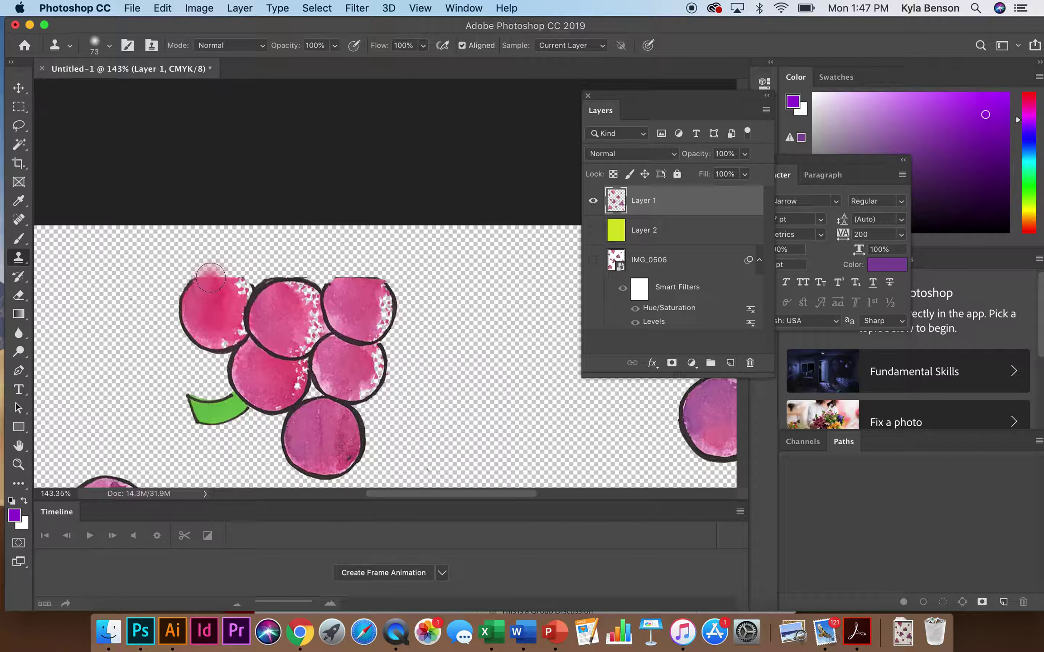
click(208, 276)
Set the Clone Stamp brush hardness to 100% at 73 px
click(93, 48)
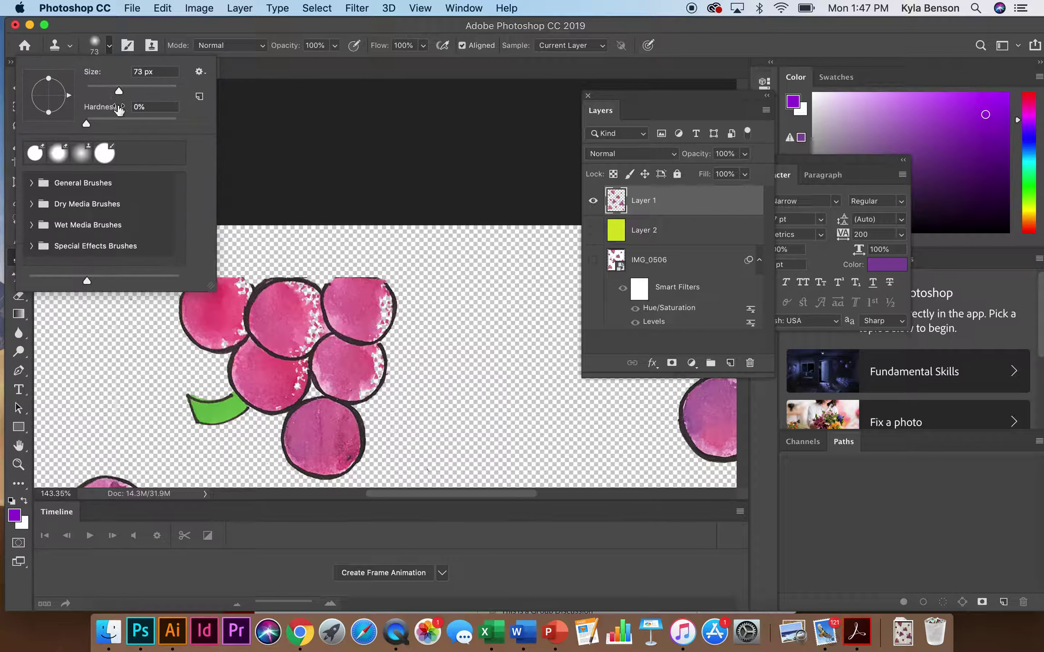
drag(87, 124, 194, 132)
click(199, 72)
click(199, 74)
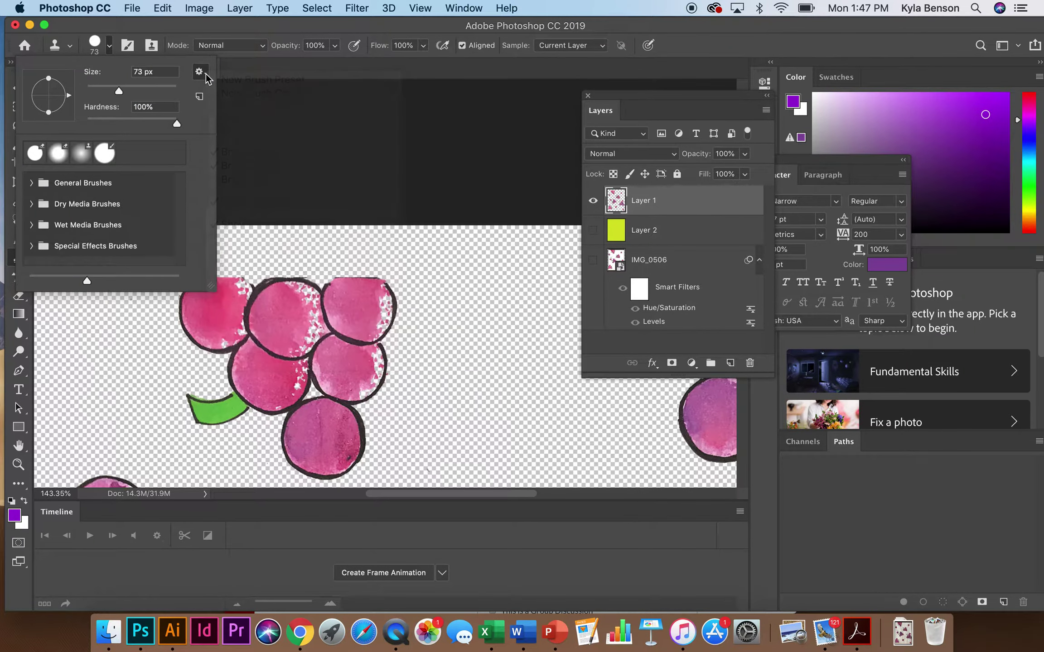
click(109, 46)
Clone the top-left grape's pink texture upward to round out its cut-off top
alt+click(210, 284)
alt+click(209, 285)
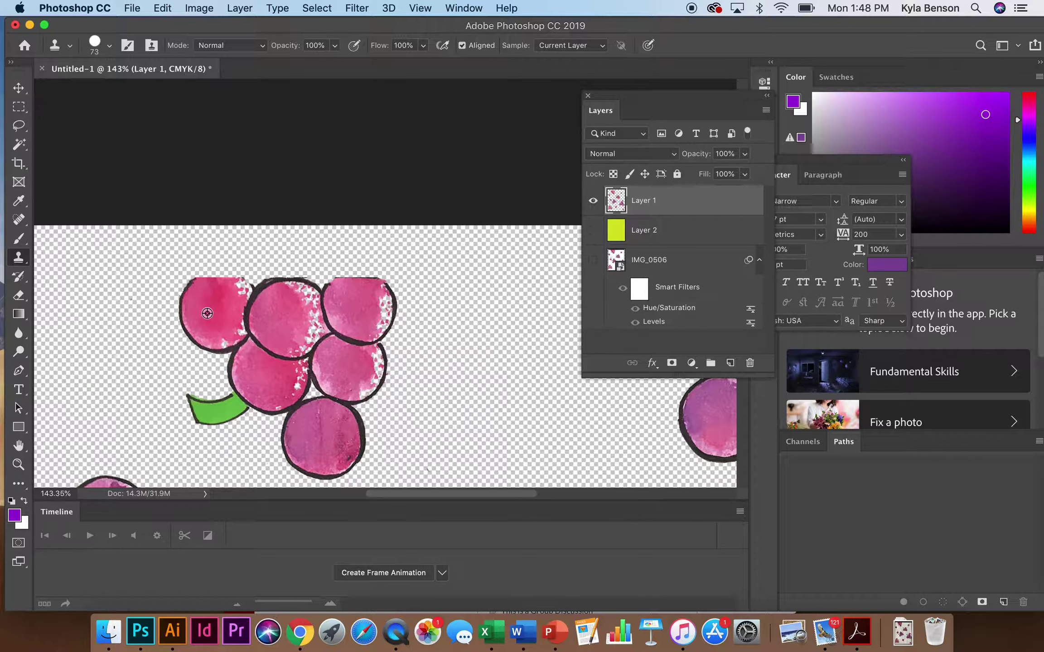
click(214, 284)
mouse_move(215, 285)
mouse_down()
mouse_move(229, 290)
mouse_move(223, 307)
mouse_move(176, 301)
mouse_move(224, 319)
mouse_move(209, 313)
mouse_move(223, 319)
mouse_move(238, 274)
mouse_move(222, 310)
mouse_up()
click(222, 311)
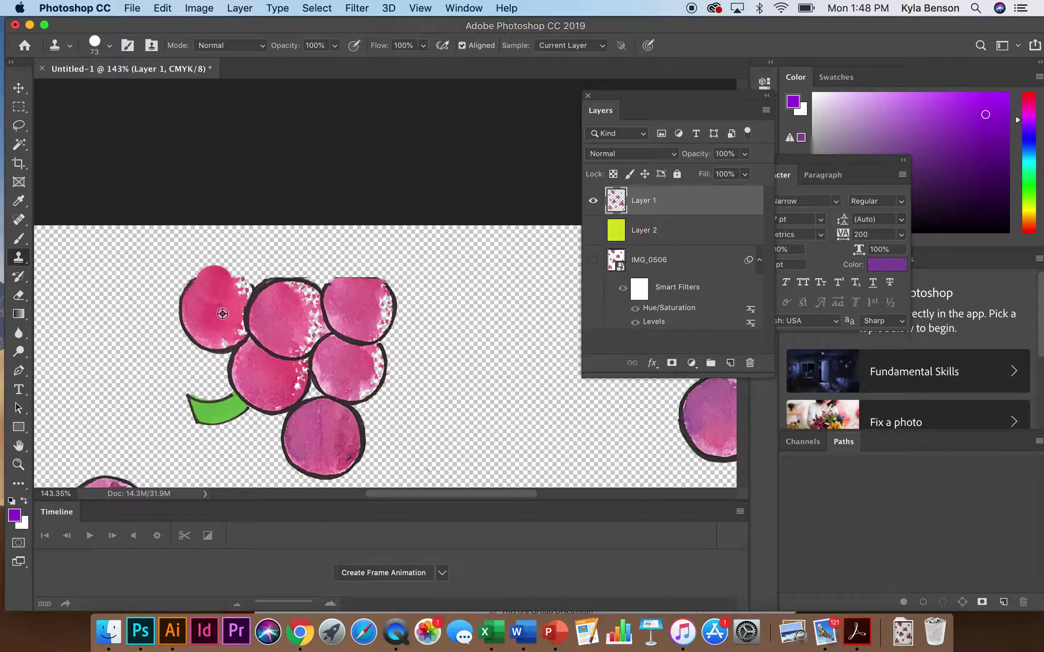
click(230, 292)
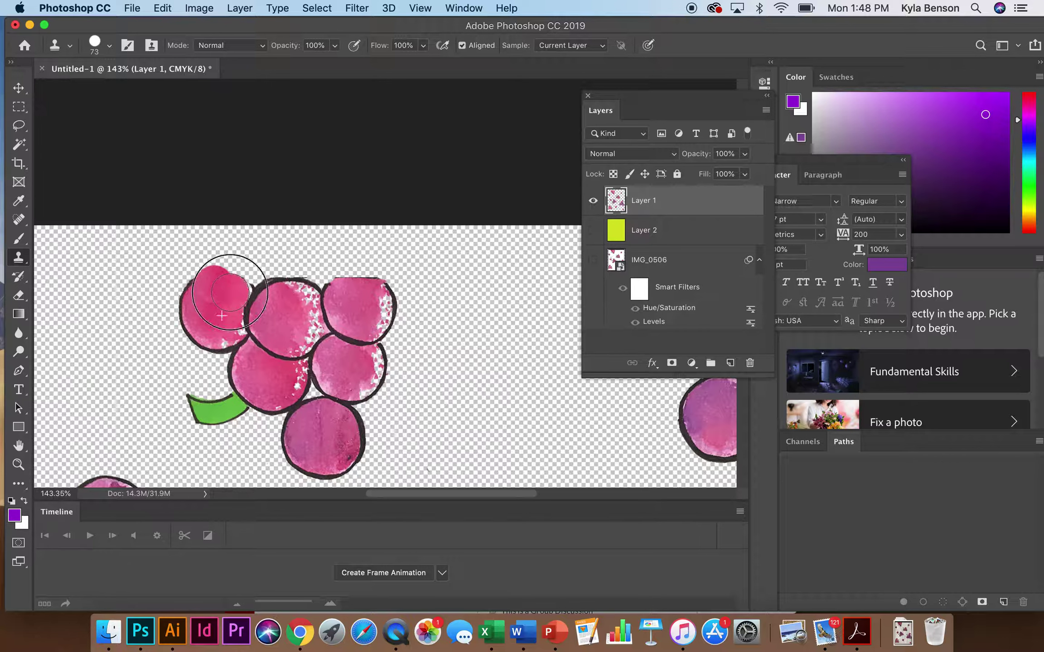
click(227, 287)
click(215, 284)
Clone the top-right grape's texture over its cut-off top and undo the stray stamps beside the cluster
click(299, 333)
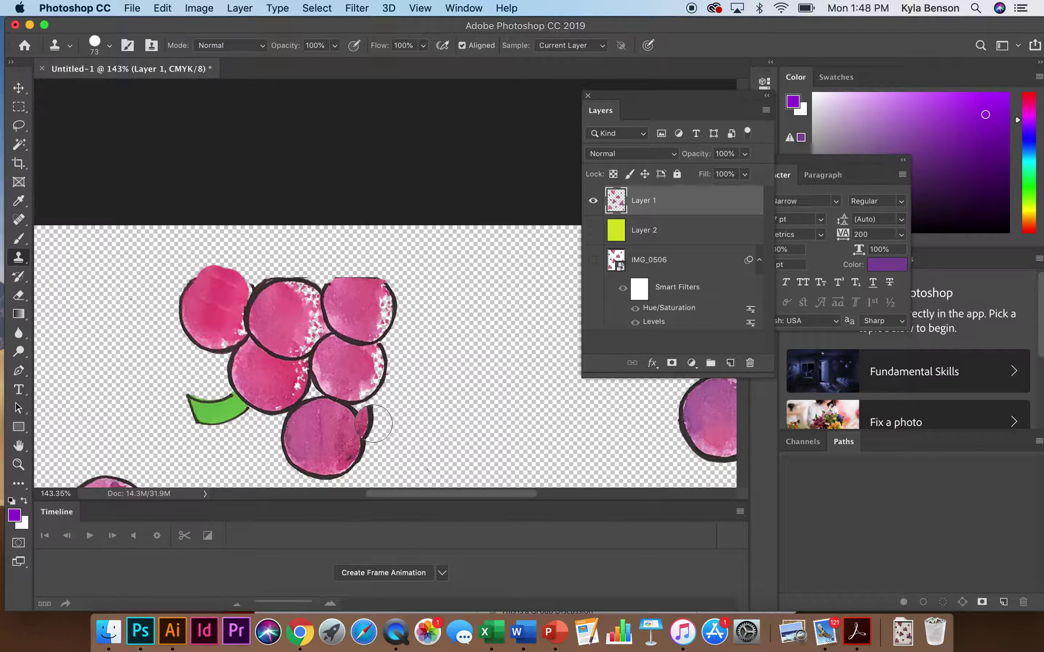
click(358, 307)
alt+click(360, 305)
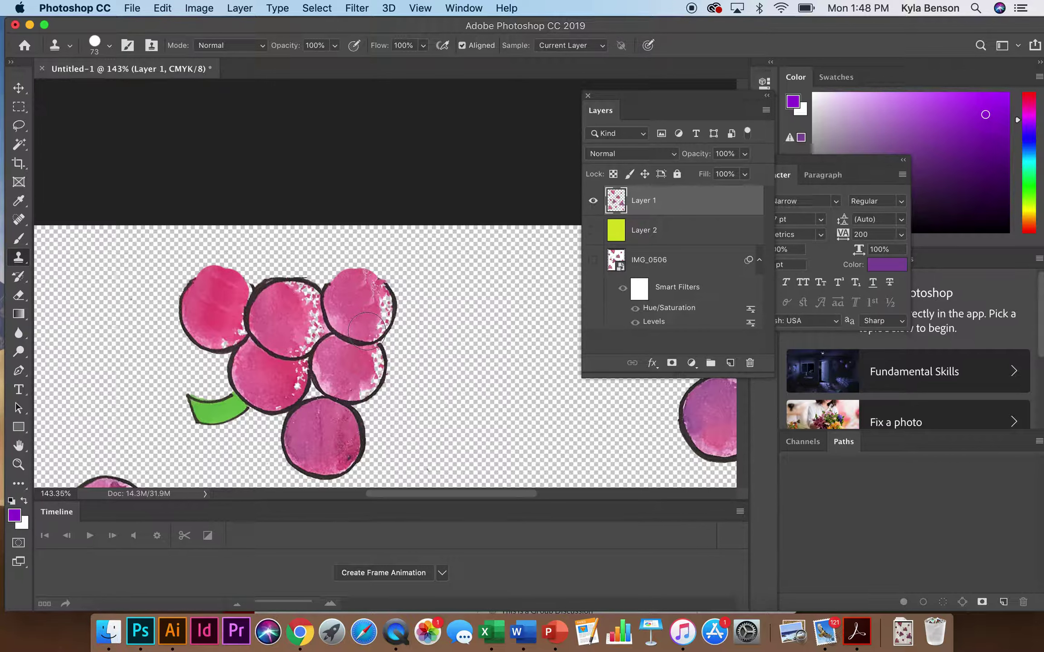
click(369, 295)
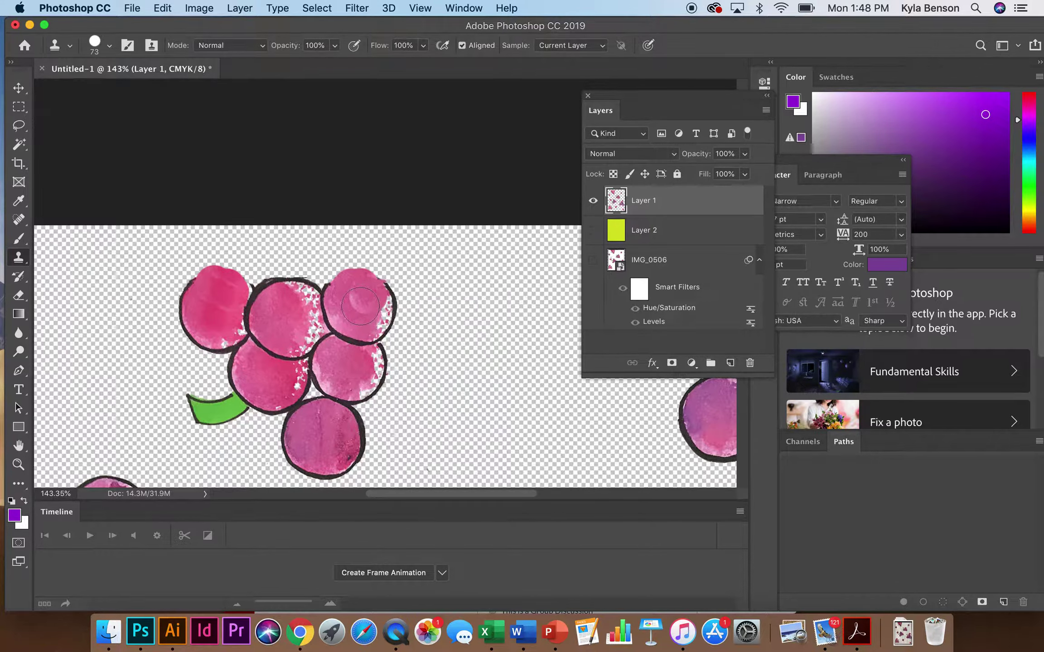
click(385, 344)
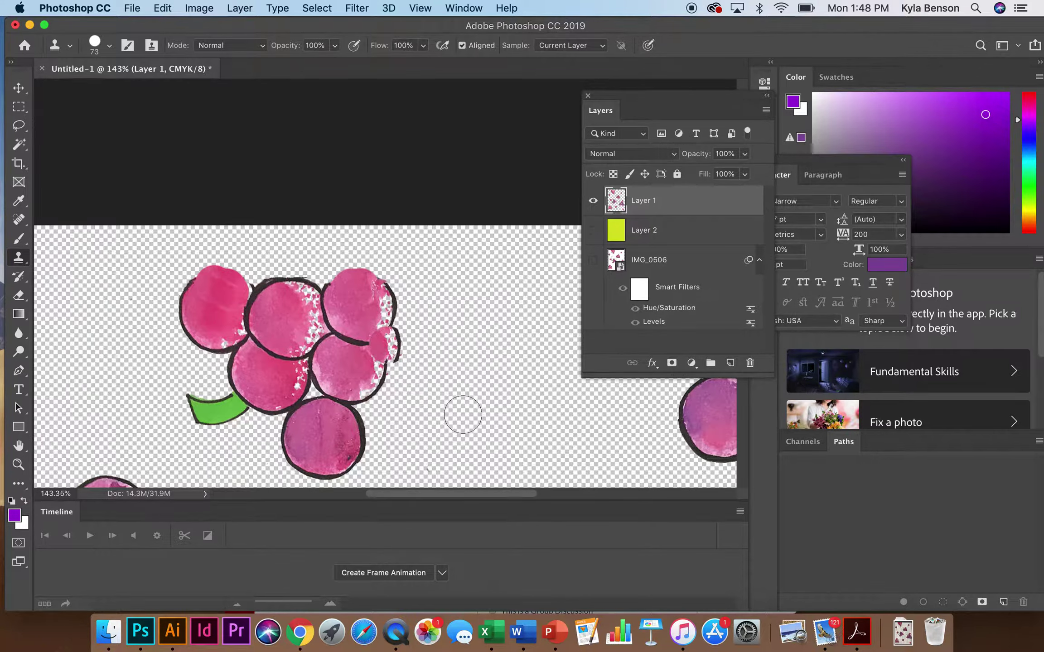
key(super+z)
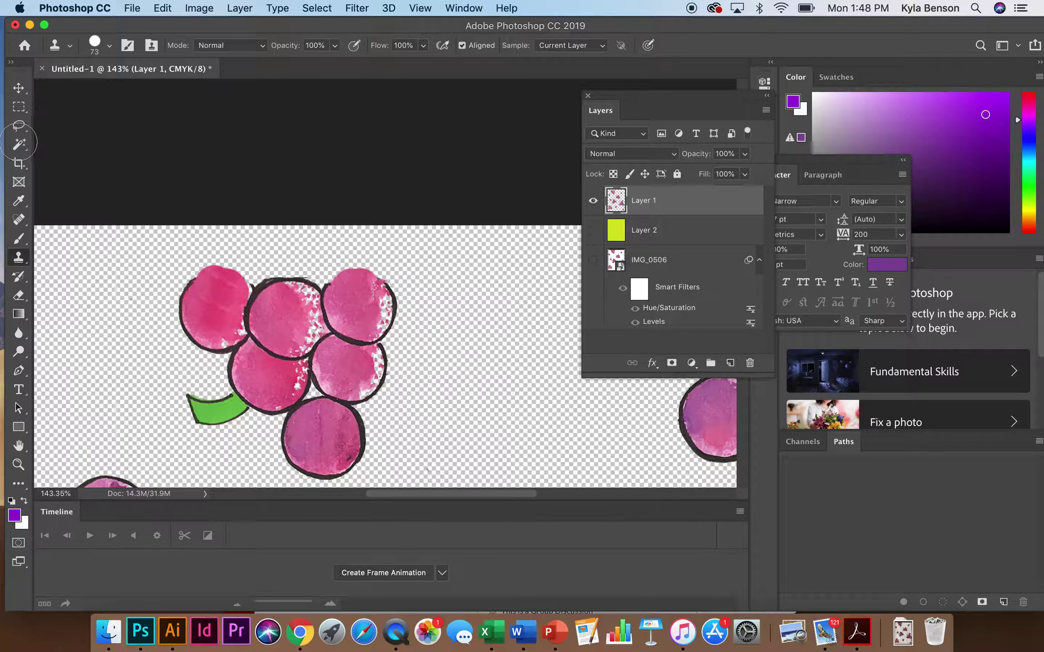
Sample the dark grape outline colour and set the Brush to 7 px with 100% hardness
click(18, 201)
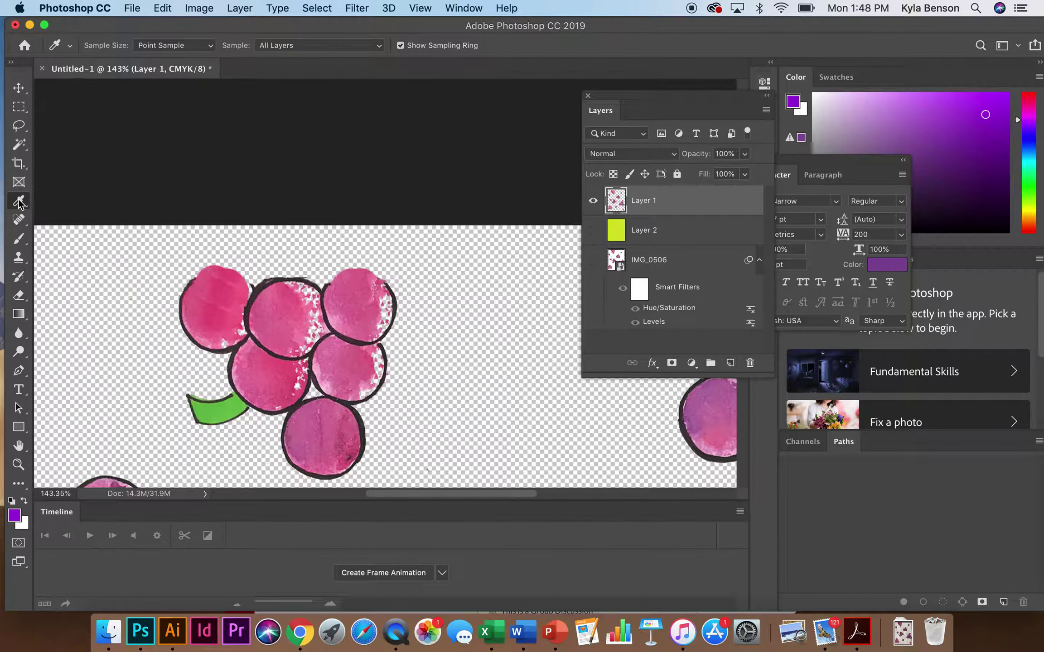
click(266, 282)
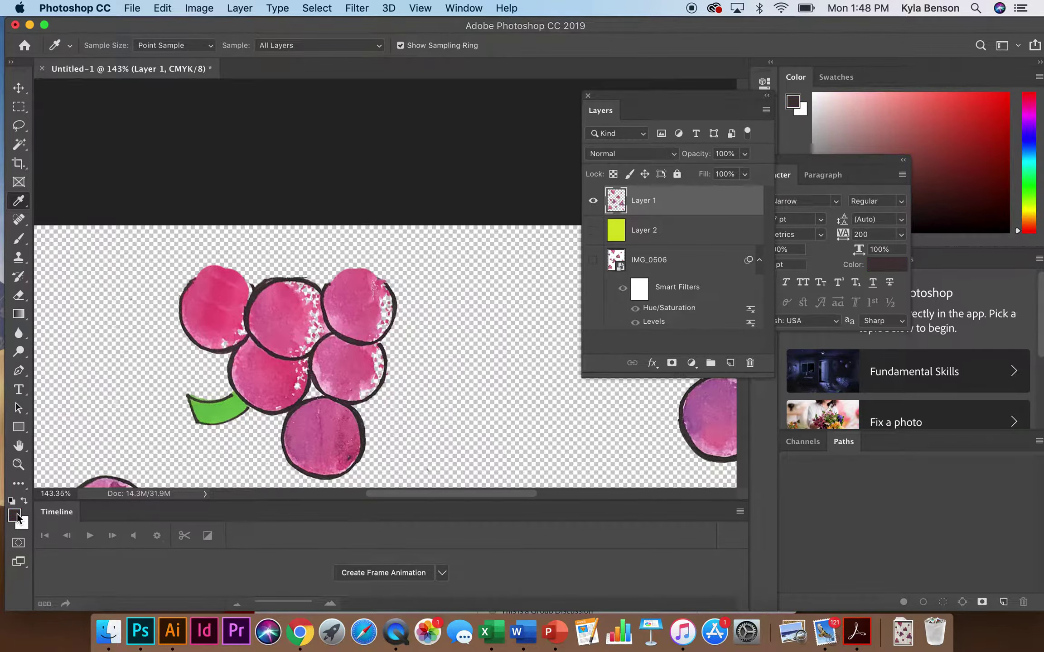
click(19, 241)
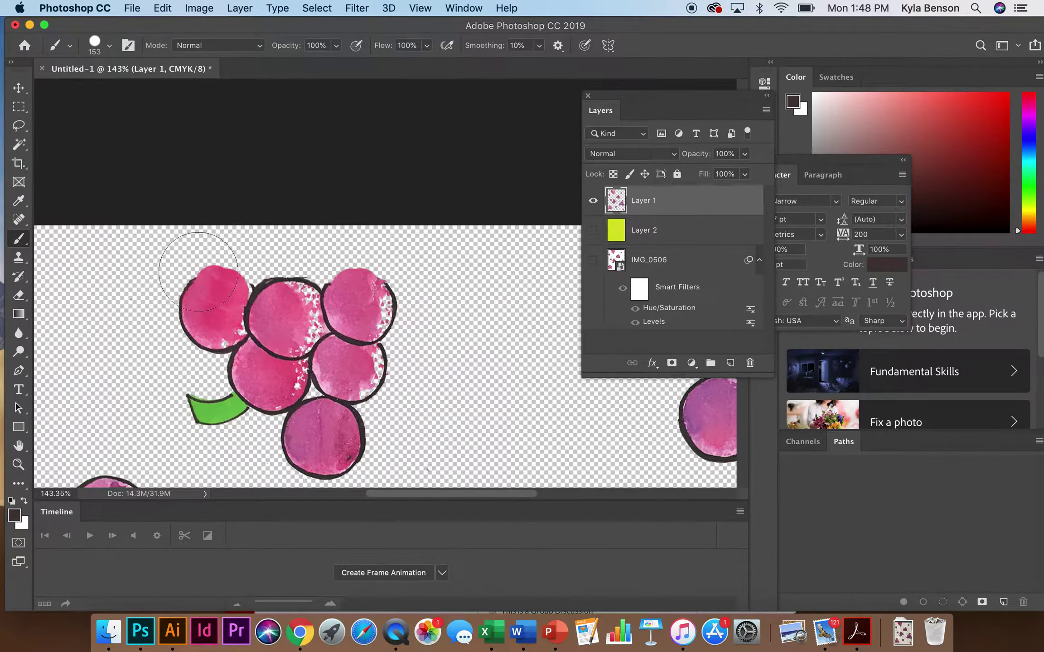
click(110, 46)
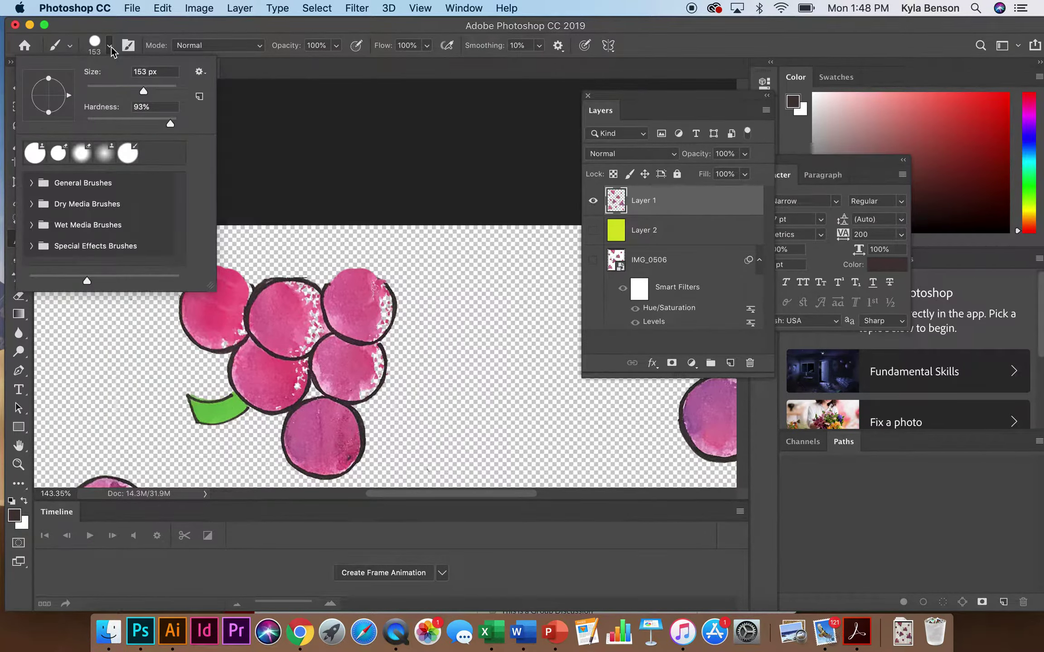
drag(89, 91, 93, 90)
drag(170, 123, 178, 123)
key(Return)
Redraw the top-right grape's missing upper outline with Kyle's Drawing Box - Happy HB brush at 10 px
click(109, 45)
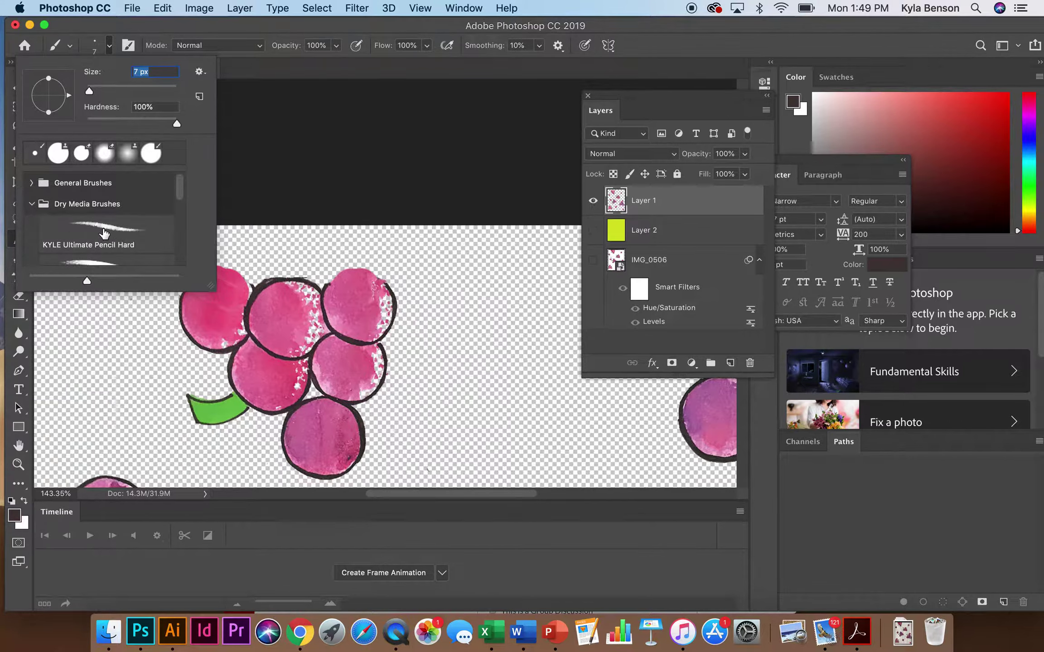
scroll(104, 233, down, 1)
scroll(104, 233, down, 1)
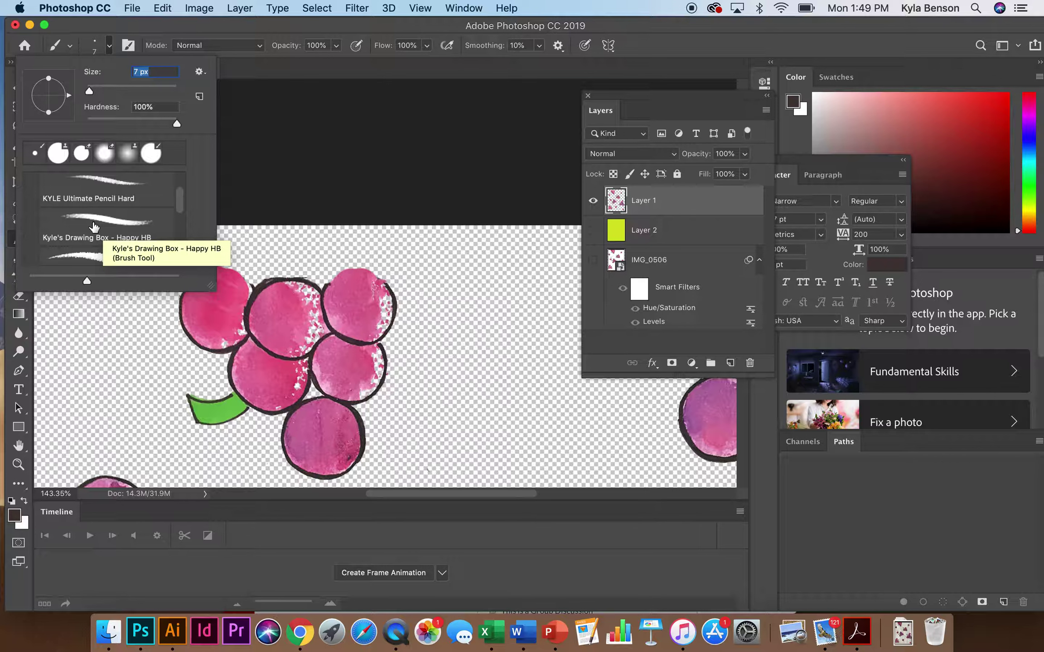
click(94, 227)
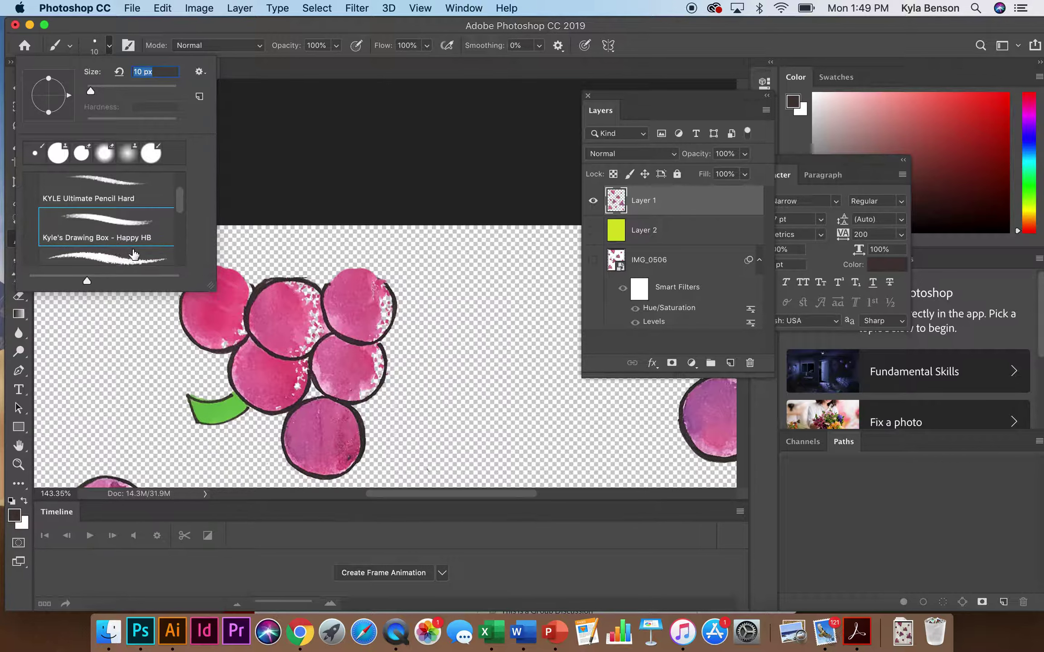
click(329, 285)
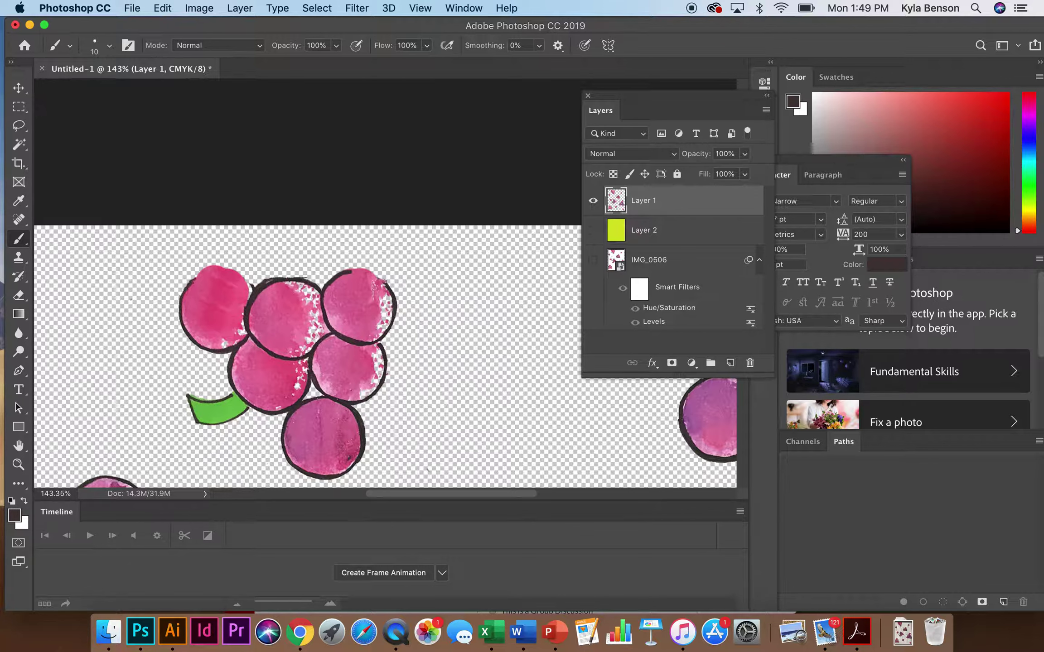
mouse_move(388, 286)
mouse_down()
mouse_move(356, 270)
mouse_move(372, 274)
mouse_up()
Outline the top-left grape's rounded top with the brush at 7 px and erase the pink spilling above the line
click(88, 51)
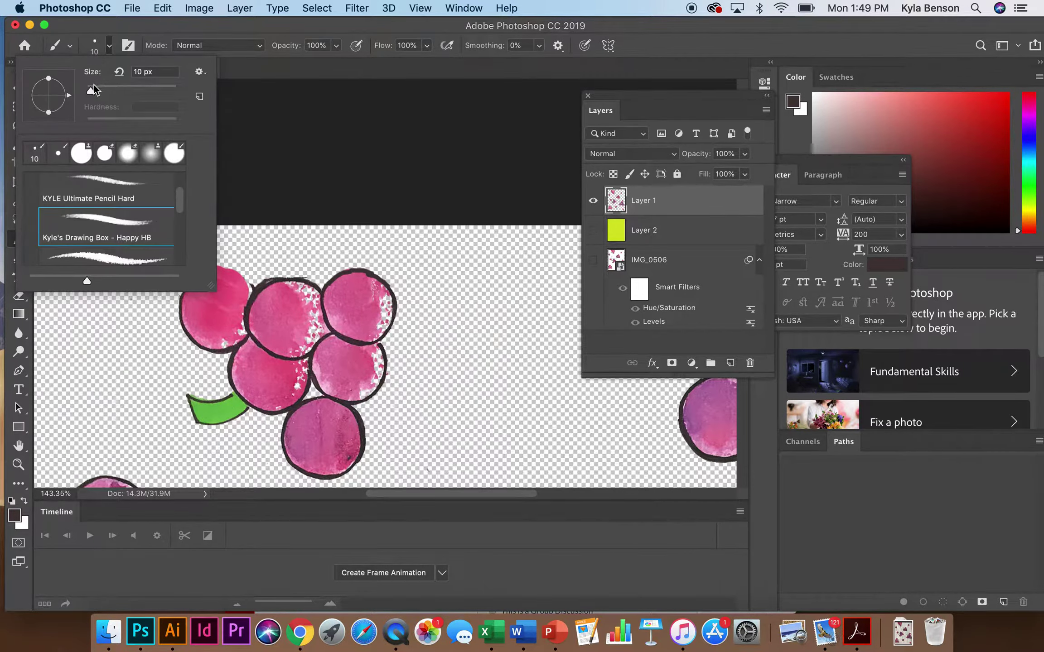
click(154, 72)
text(7)
key(Return)
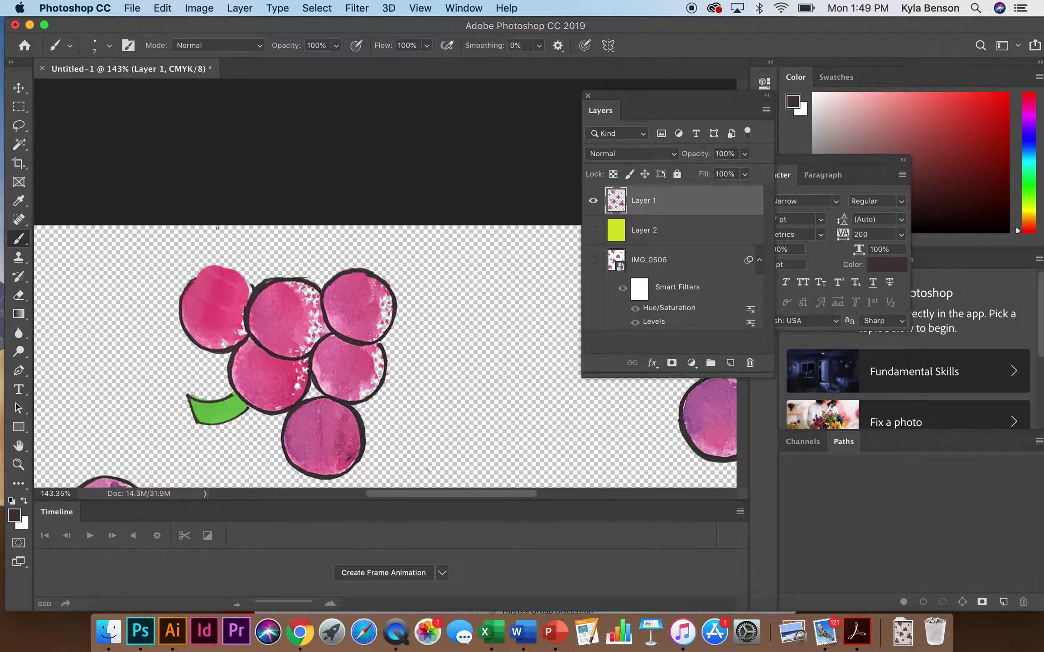
drag(200, 277, 248, 283)
click(19, 295)
mouse_move(211, 281)
mouse_down()
mouse_move(204, 251)
mouse_move(242, 266)
mouse_move(212, 261)
mouse_move(223, 259)
mouse_up()
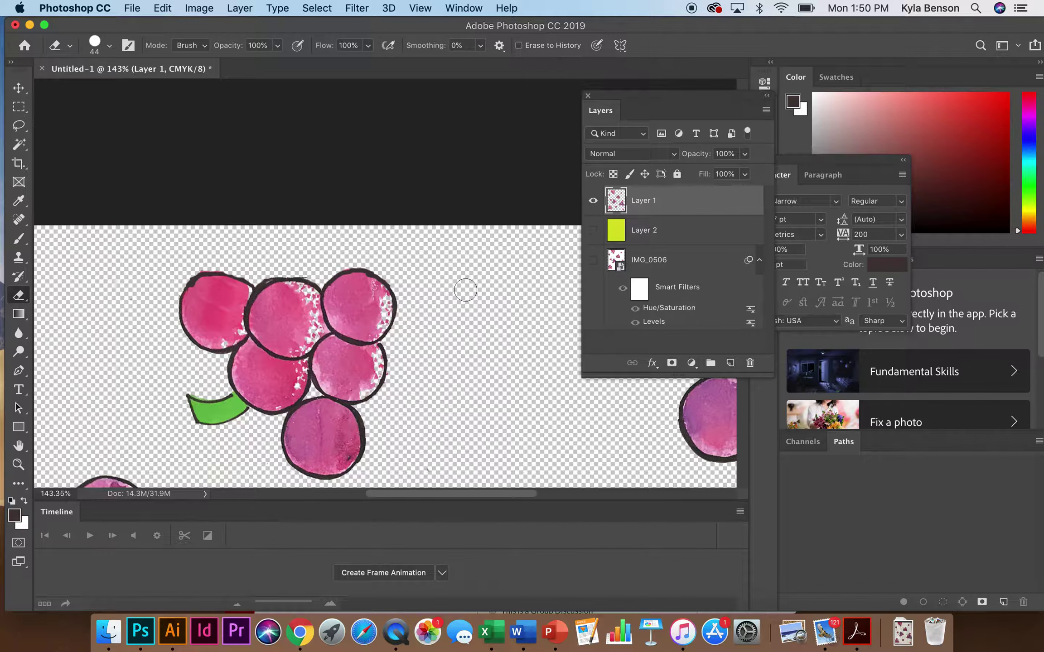
Thicken and smooth the top-left grape's uneven upper outline with the dark 7 px brush
key(z)
mouse_move(222, 299)
mouse_down()
mouse_move(351, 356)
mouse_move(298, 340)
mouse_up()
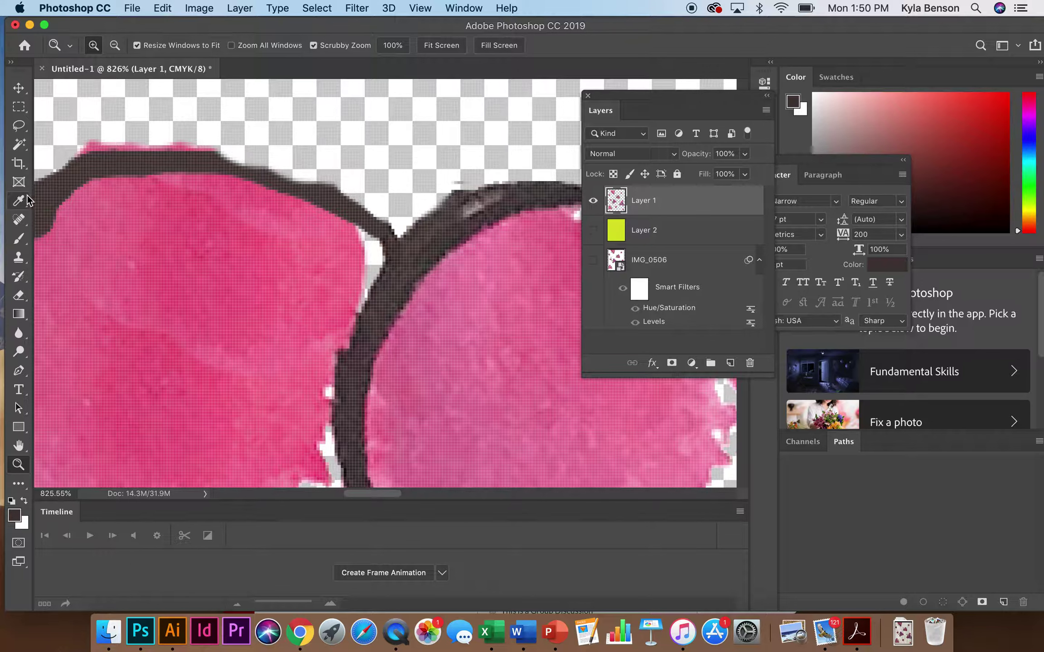
click(18, 238)
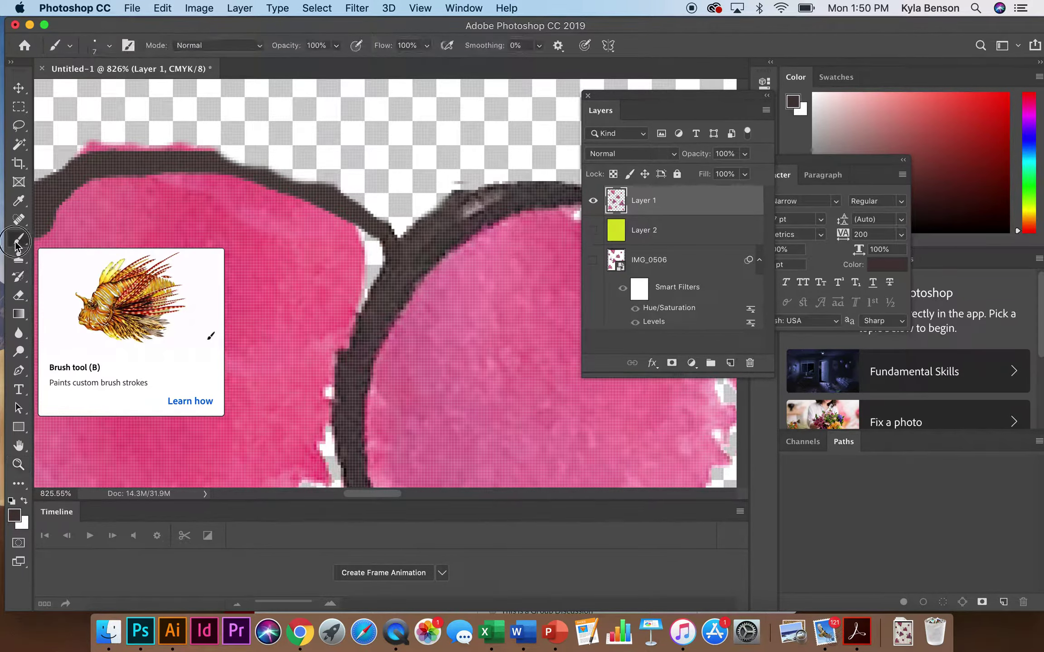
drag(226, 163, 245, 161)
Sample the top-left grape's pink and paint over the dark bulge inside its upper-left outline
scroll(244, 161, left, 5)
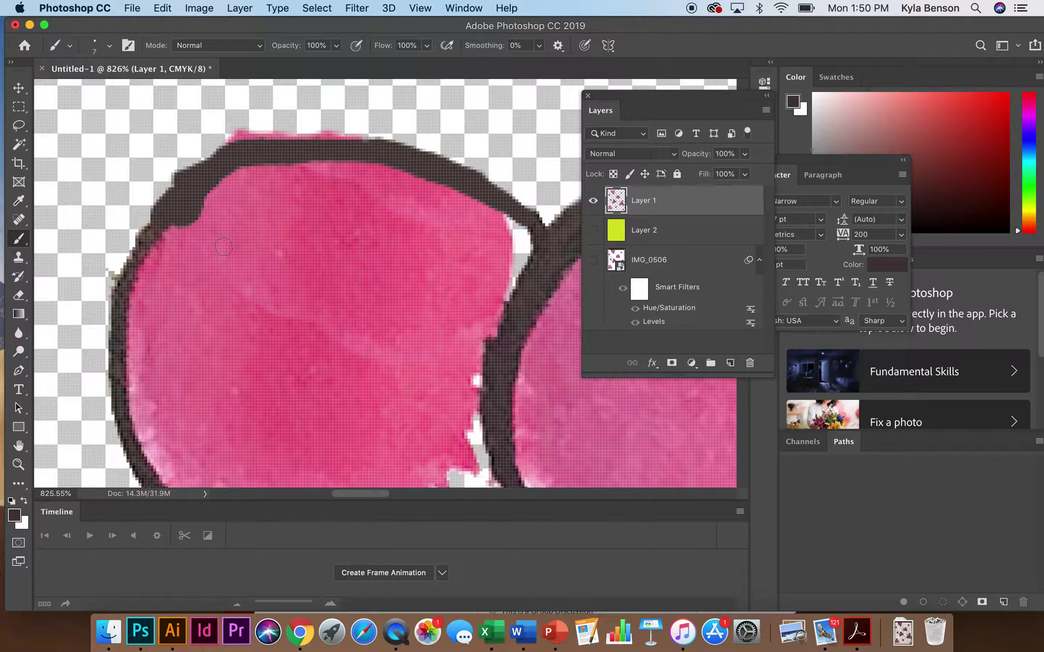
key(i)
click(225, 248)
key(b)
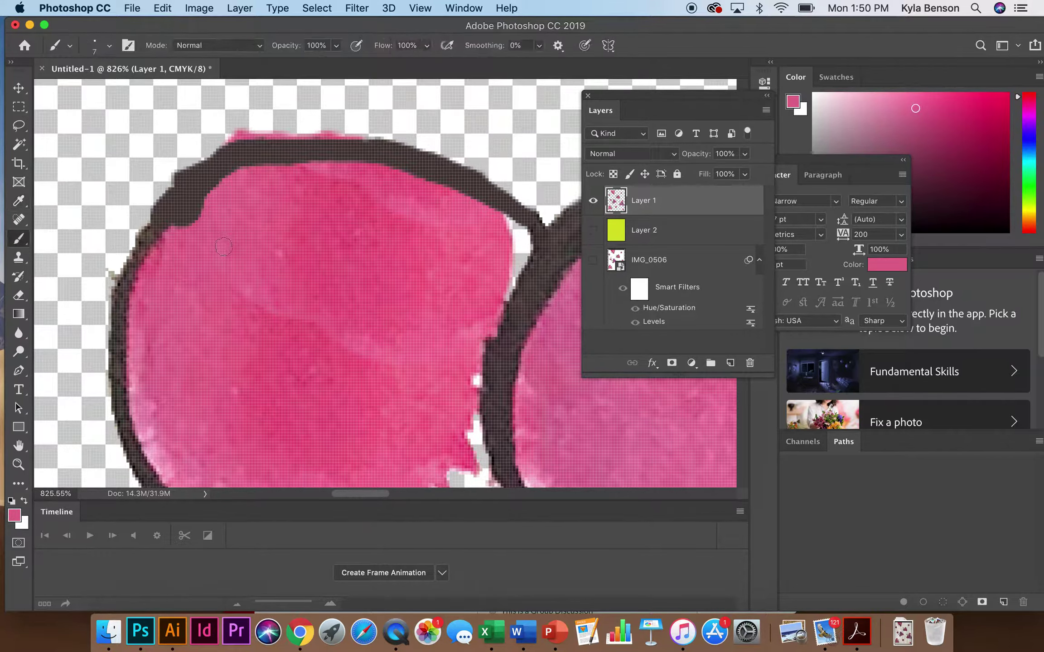
mouse_move(210, 208)
mouse_down()
mouse_move(176, 230)
mouse_move(244, 180)
mouse_up()
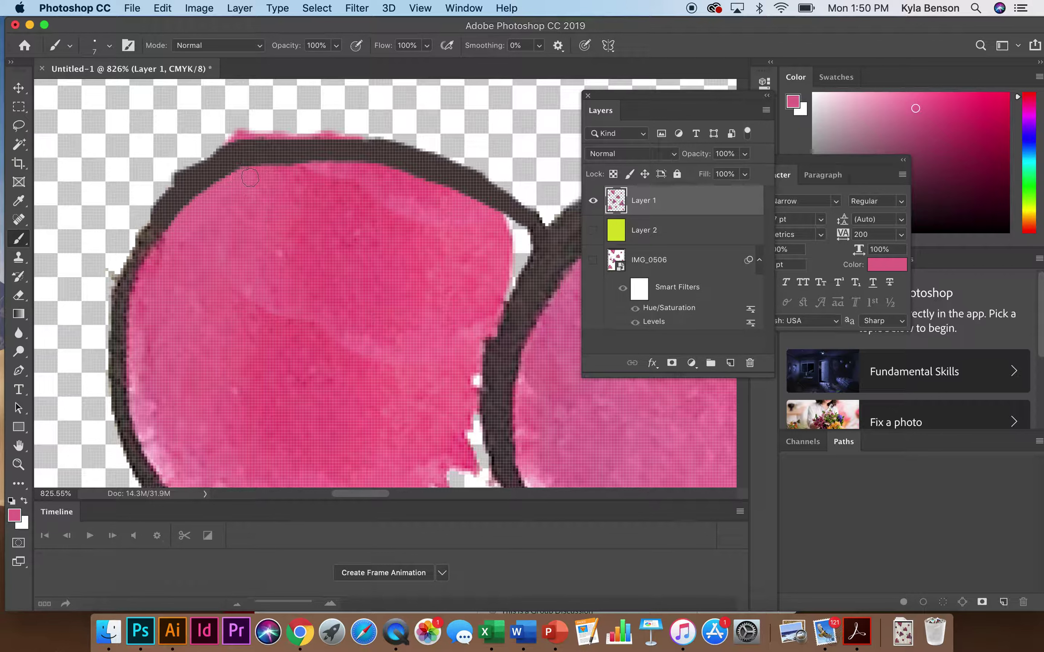
Set the Eraser to 11 px and trim the rough outer edge of the top-left grape's outline
click(18, 295)
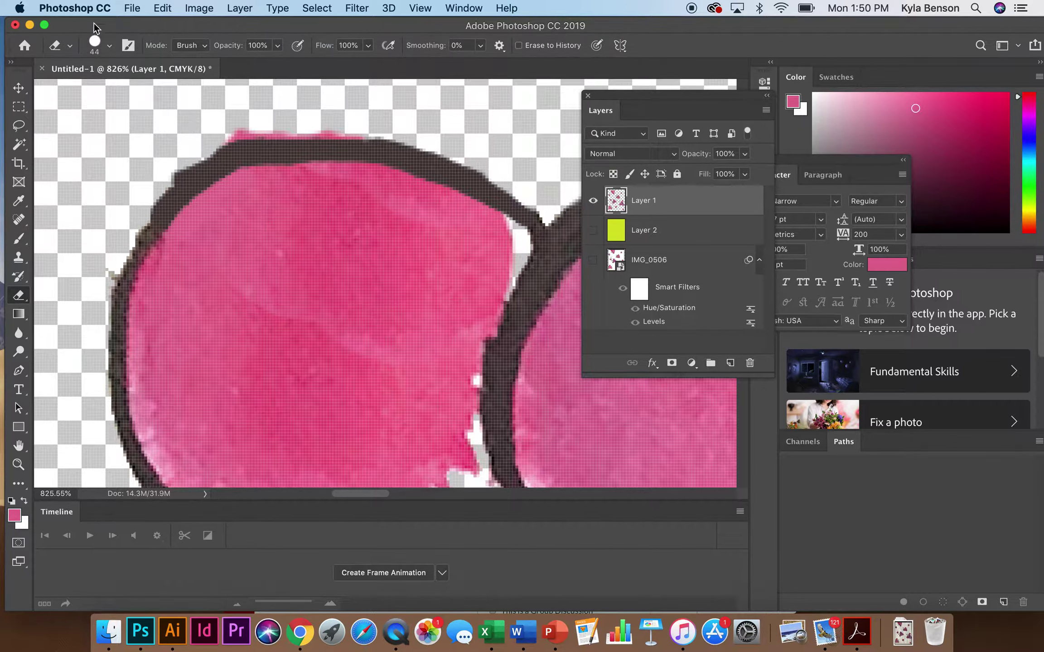
click(95, 43)
drag(104, 90, 93, 91)
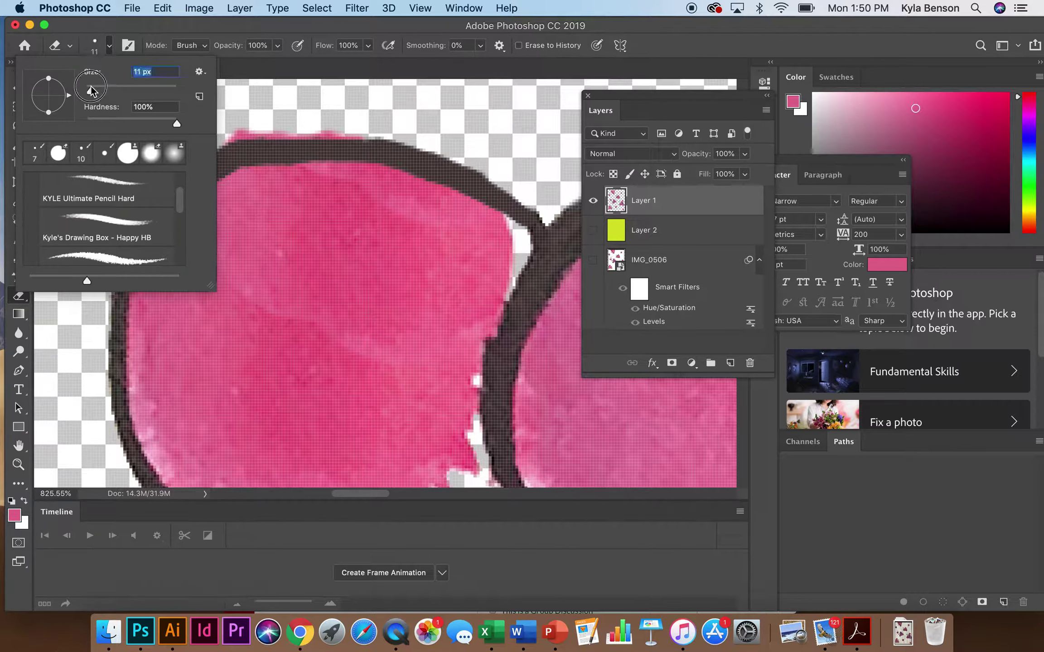
click(236, 93)
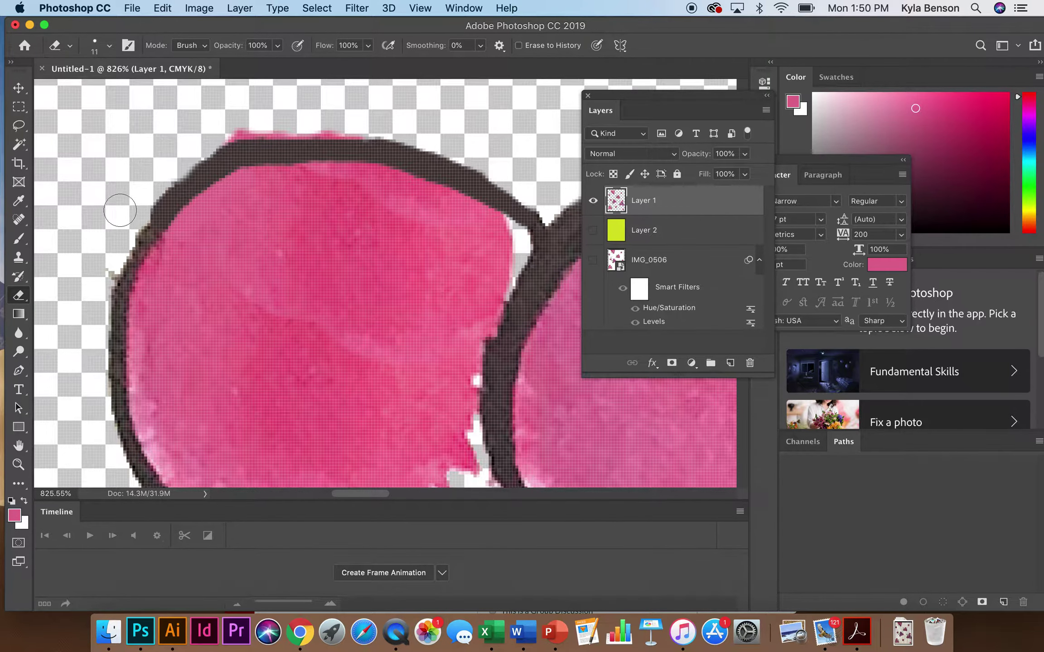
key(super+0)
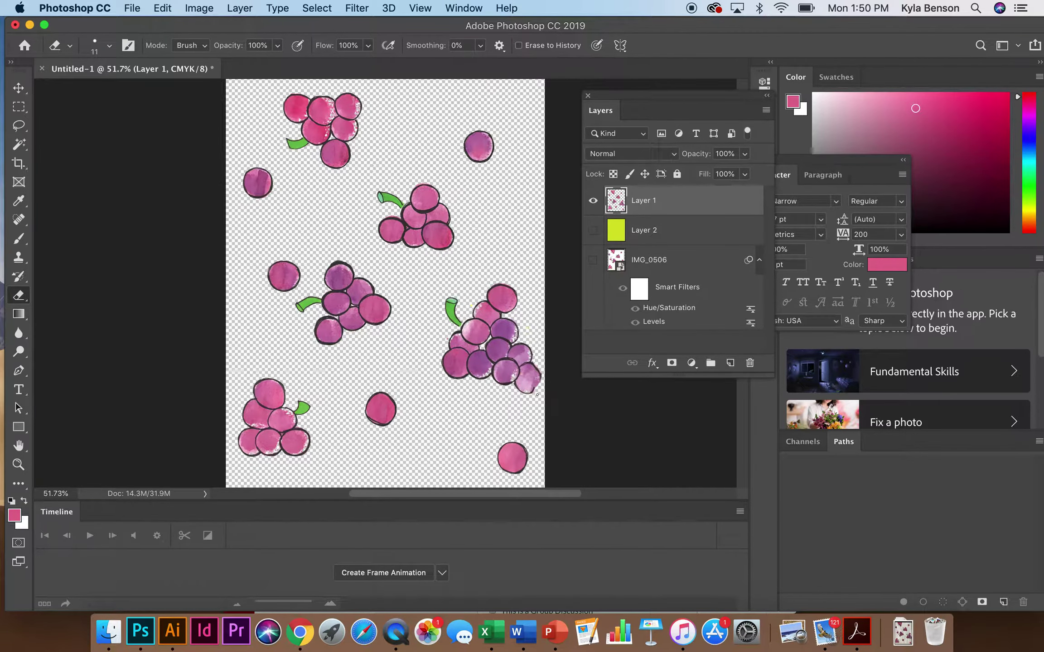
Clone grape texture over the cut-off lower-right side of the large cluster's lowest grape and undo the stray stamps
key(z)
drag(512, 373, 616, 452)
scroll(615, 450, right, 5)
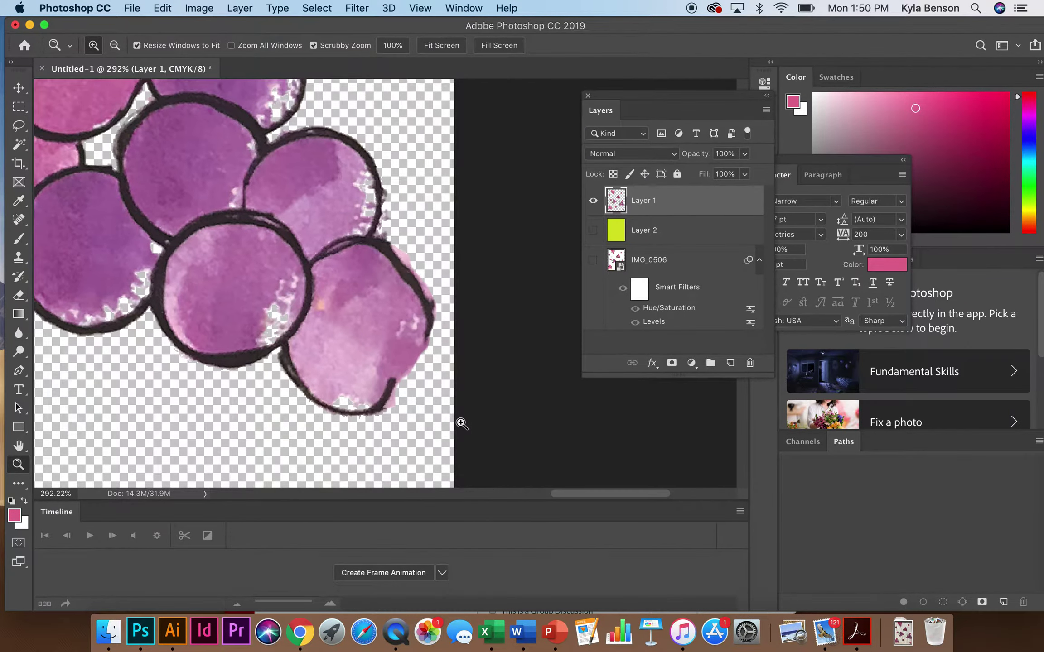
scroll(459, 422, right, 2)
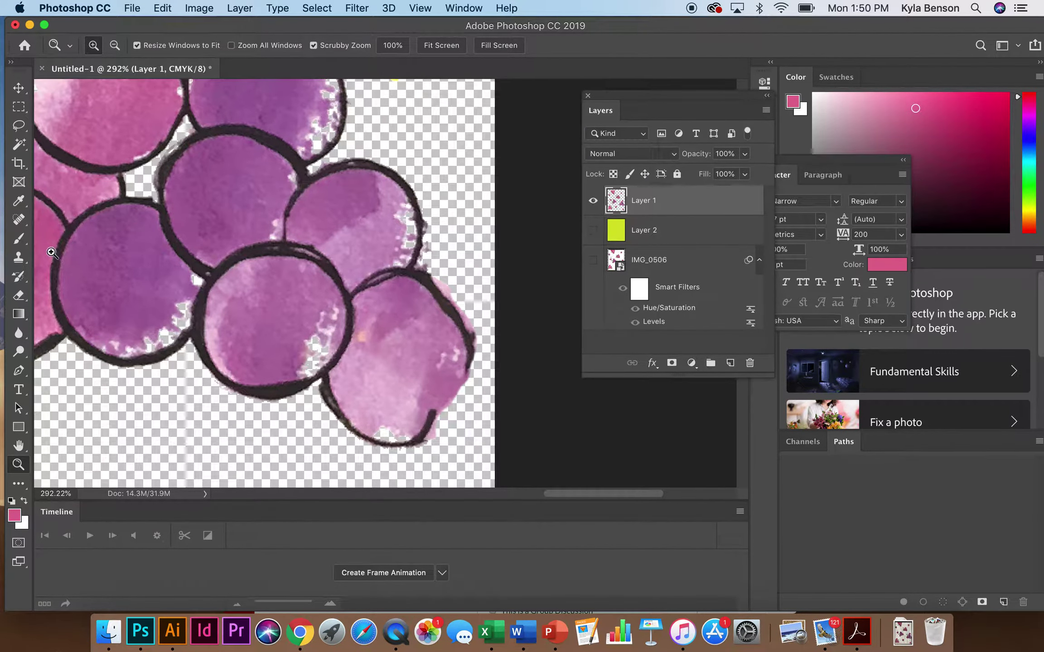
click(19, 257)
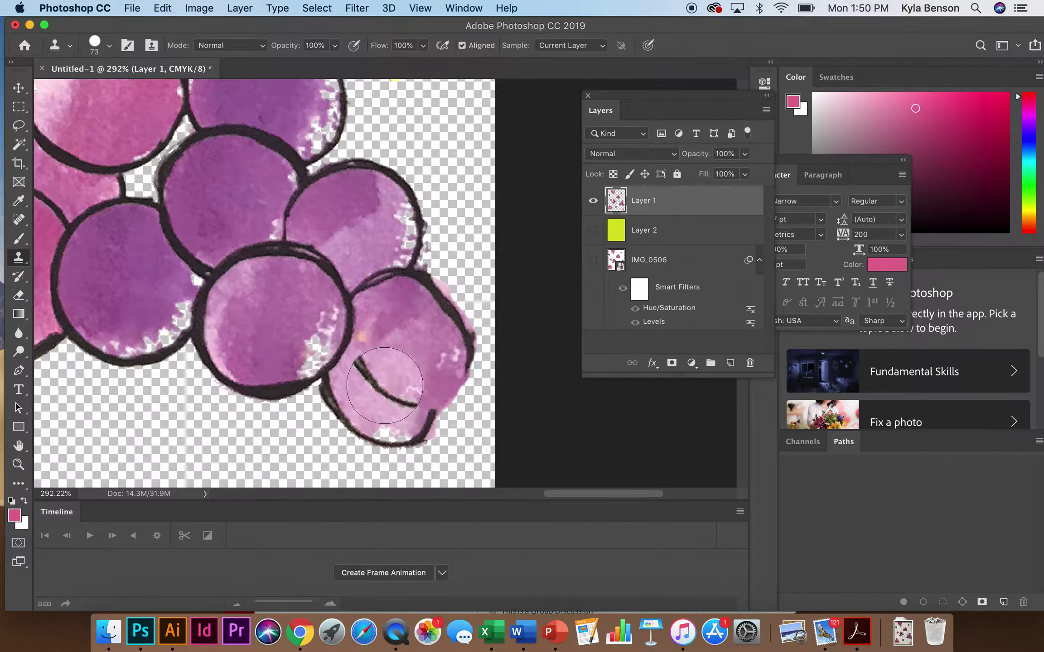
mouse_move(420, 407)
mouse_down()
mouse_move(430, 433)
mouse_move(419, 400)
mouse_move(431, 385)
mouse_move(582, 404)
mouse_up()
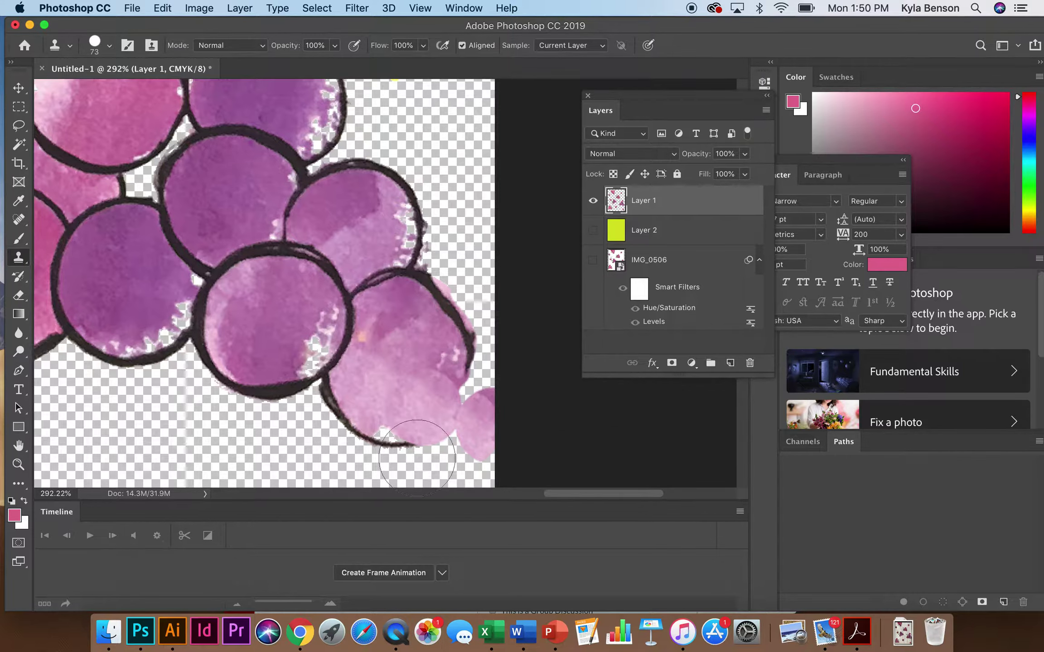
key(super+z)
click(209, 264)
key(super+z)
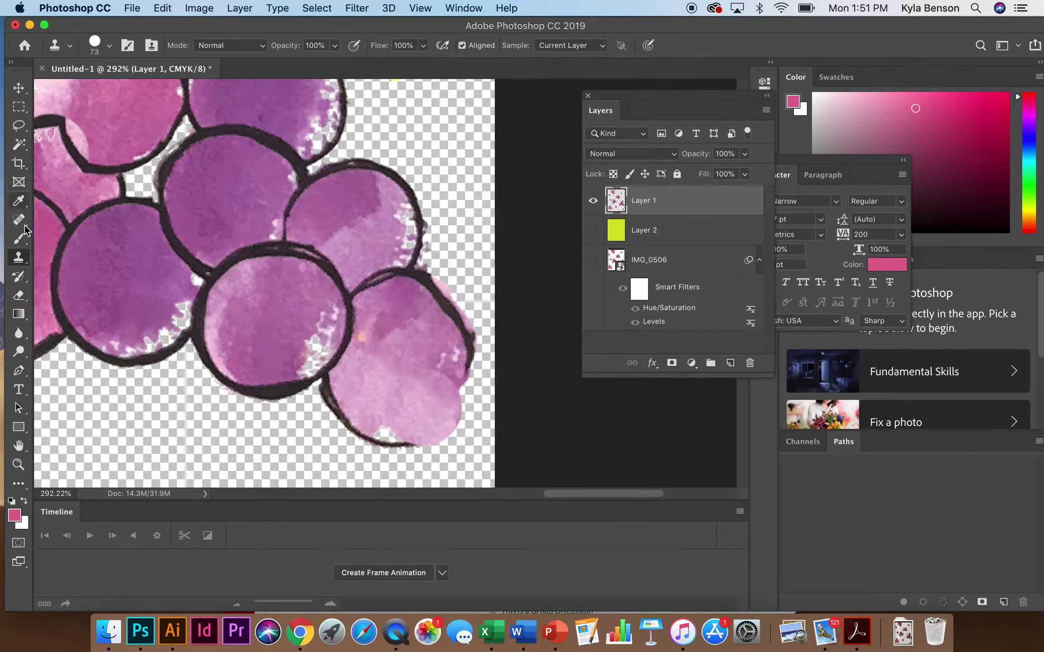
Sample the dark outline colour and redraw the lowest grape's missing lower-right outline with the 7 px brush
click(19, 242)
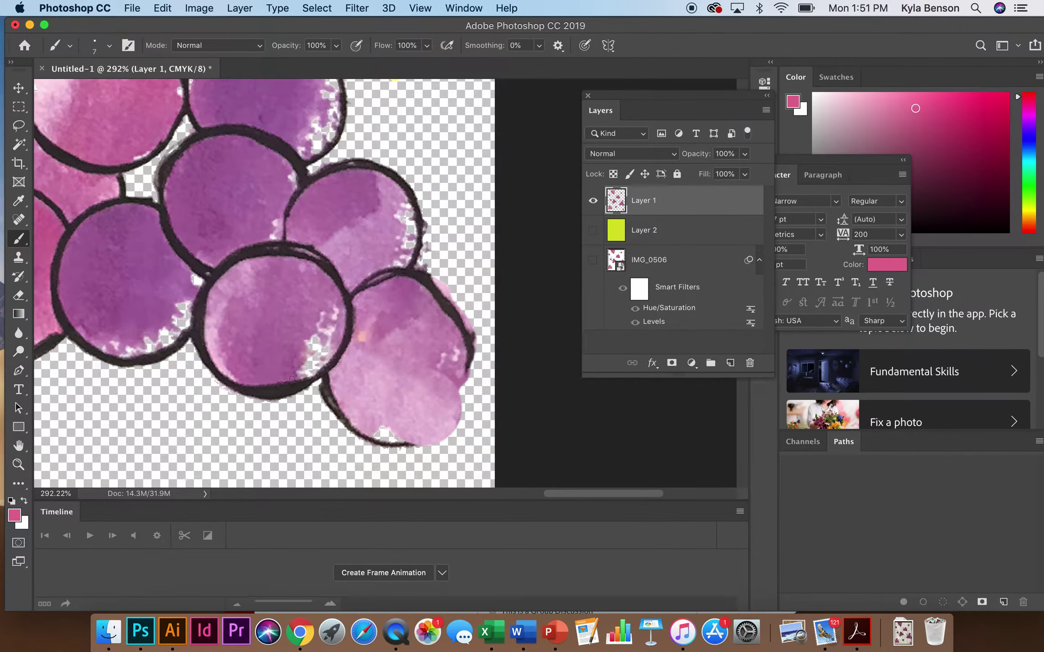
click(416, 444)
key(super+z)
key(i)
click(445, 298)
key(b)
drag(470, 362, 407, 445)
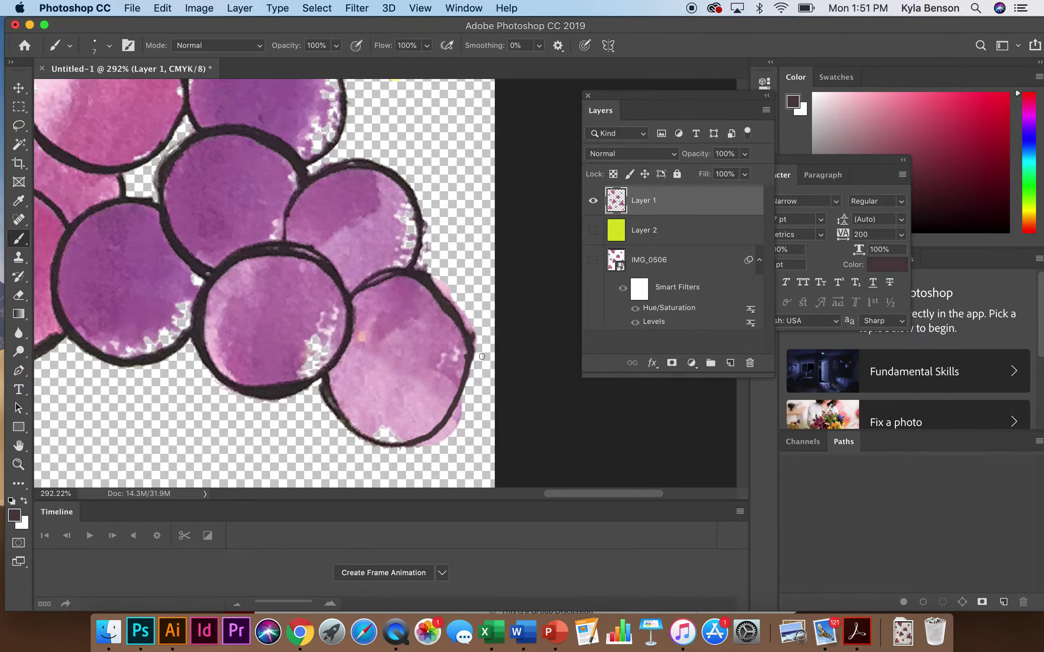
Thicken the lowest grape's right outline where the new line joins the original one
key(z)
drag(483, 358, 553, 471)
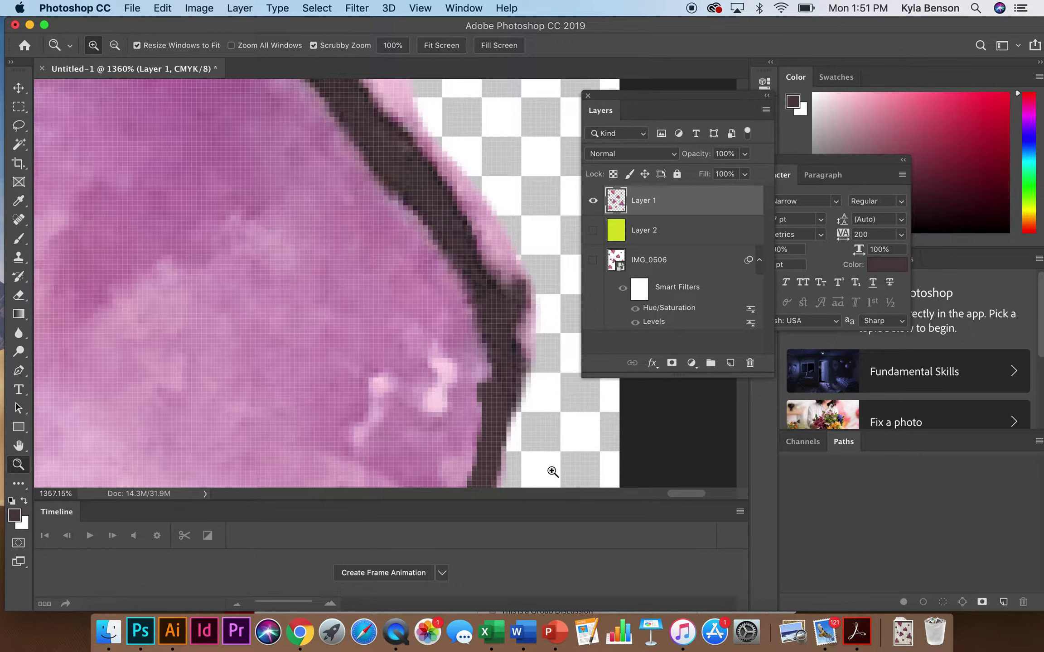
key(b)
mouse_move(508, 376)
mouse_down()
mouse_move(489, 364)
mouse_move(486, 309)
mouse_move(501, 345)
mouse_move(501, 396)
mouse_move(501, 331)
mouse_up()
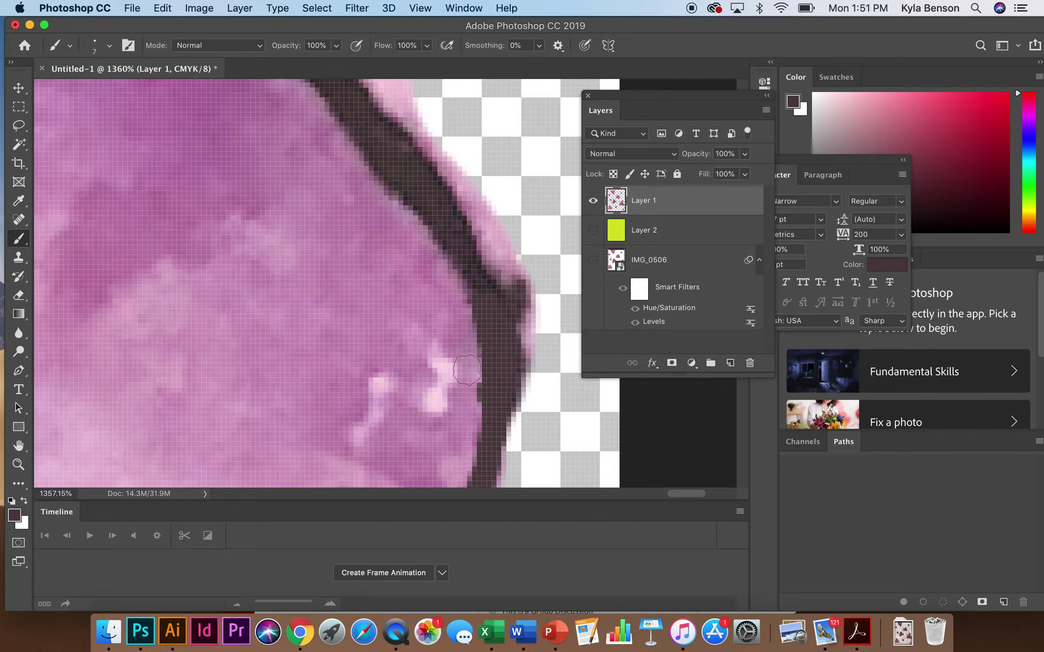
Sample the lowest grape's pinkish purple and paint along the inside of its right outline to smooth the edge
key(i)
click(426, 309)
key(b)
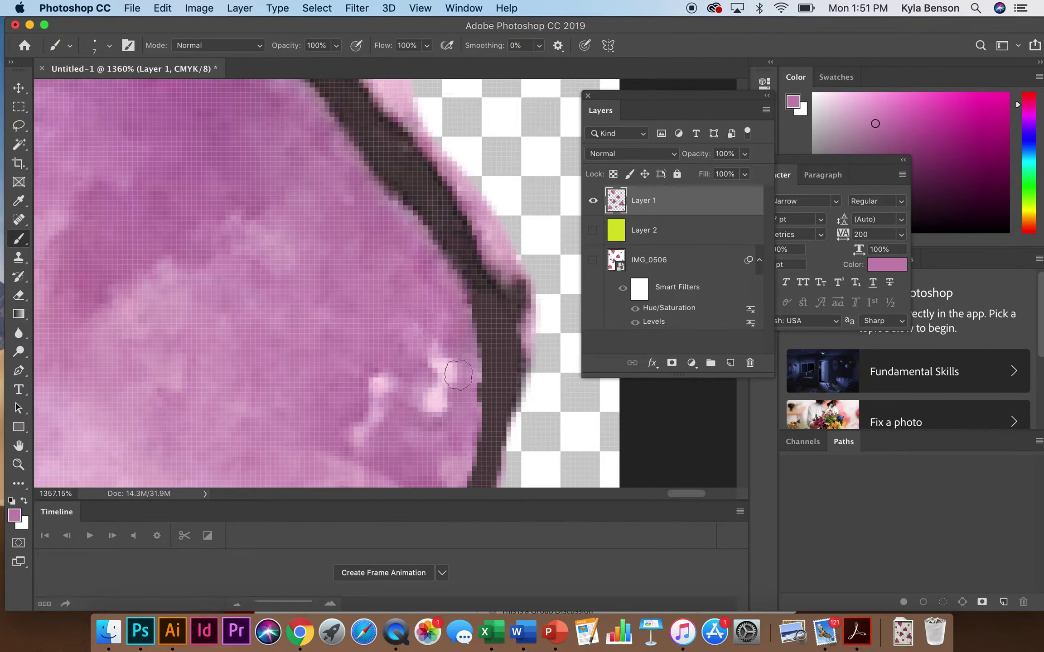
mouse_move(472, 401)
mouse_down()
mouse_move(470, 317)
mouse_move(480, 390)
mouse_up()
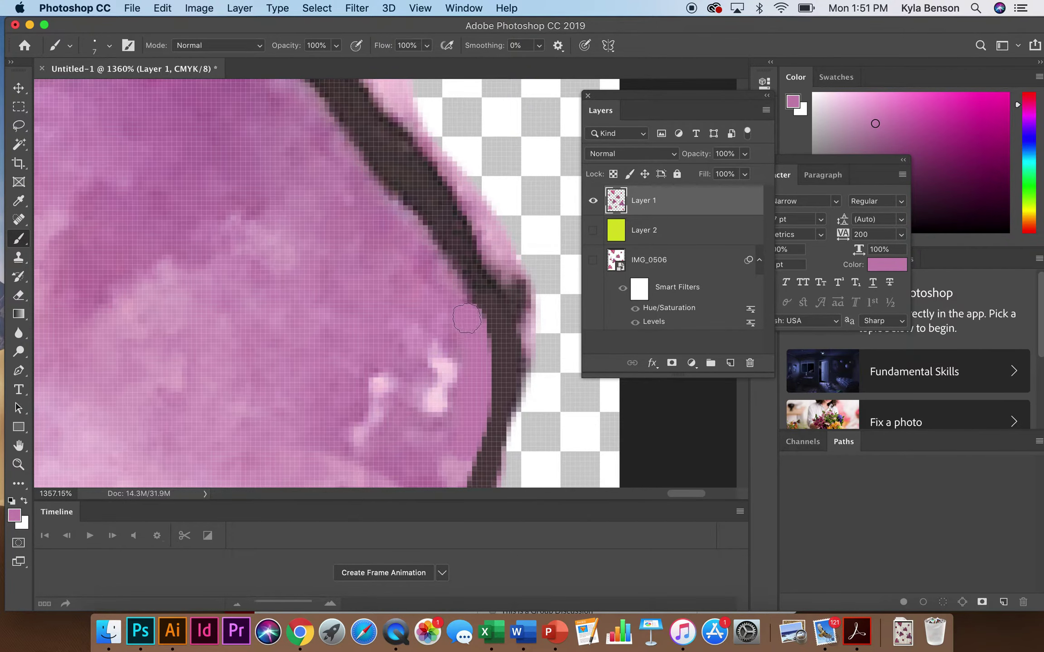
scroll(460, 312, left, 4)
scroll(460, 312, up, 2)
key(super+0)
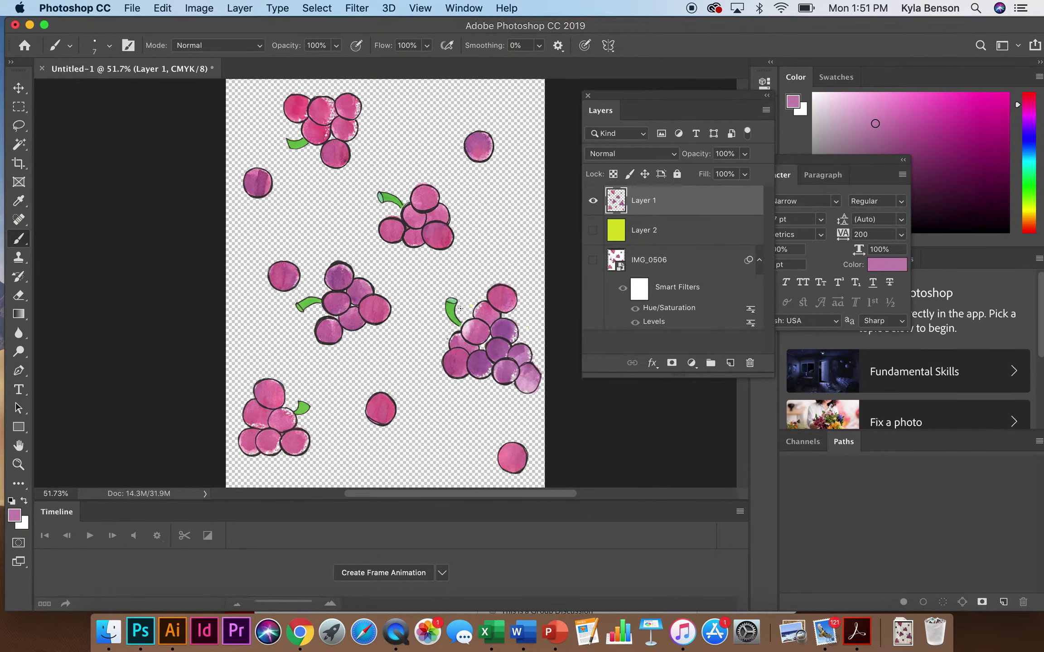